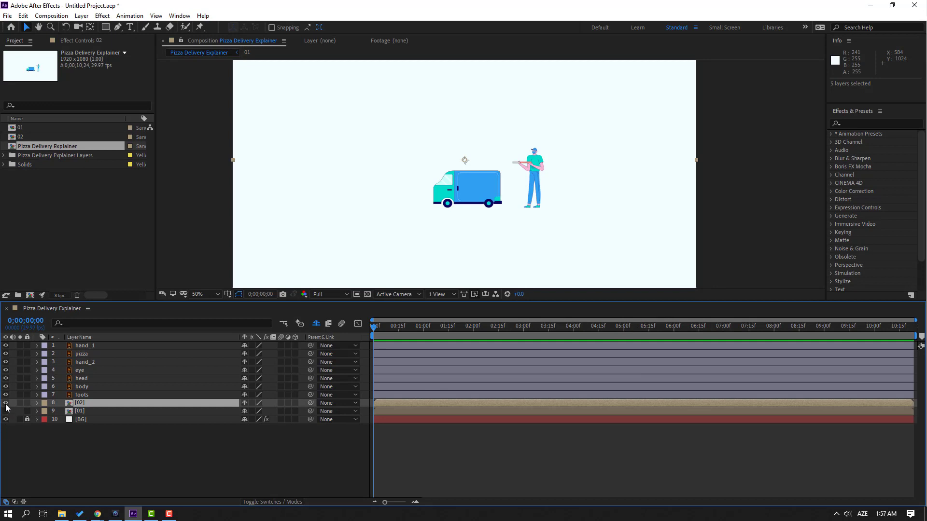
Pre-compose the seven delivery-man layers, hand_1 through foots, as 03 with layer 02 hidden, and make layers 02 and 01 visible again.
{"action": "left_click", "coordinate": [5, 403]}
{"action": "left_click", "coordinate": [234, 457]}
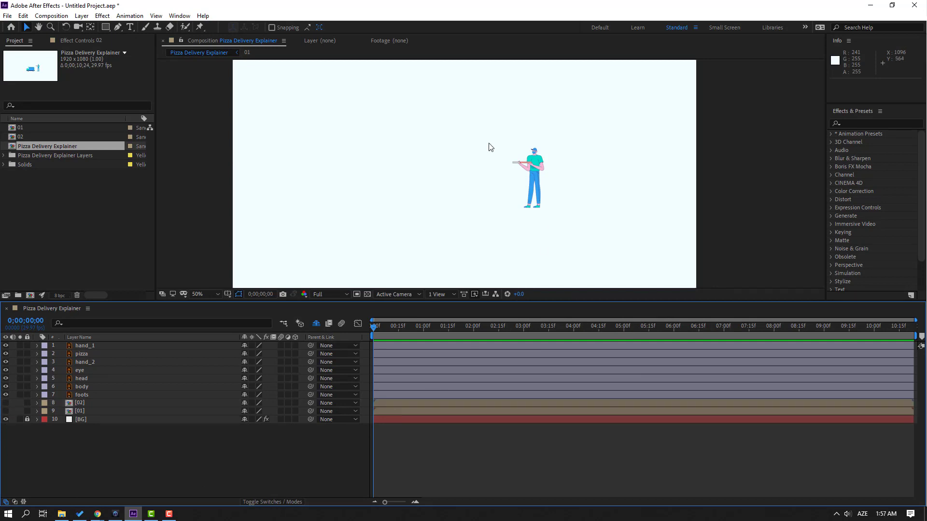
{"action": "left_click_drag", "start_coordinate": [483, 117], "coordinate": [571, 233]}
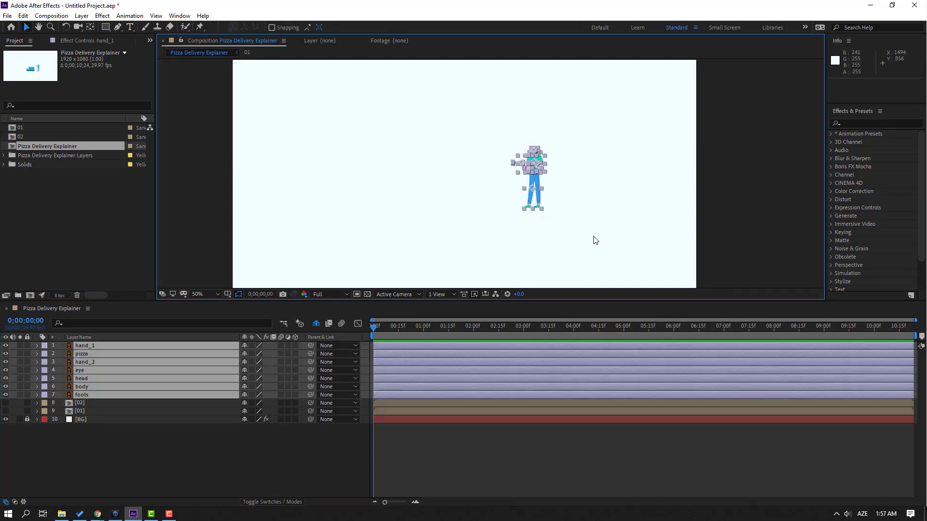
{"action": "right_click", "coordinate": [77, 368]}
{"action": "left_click", "coordinate": [109, 327]}
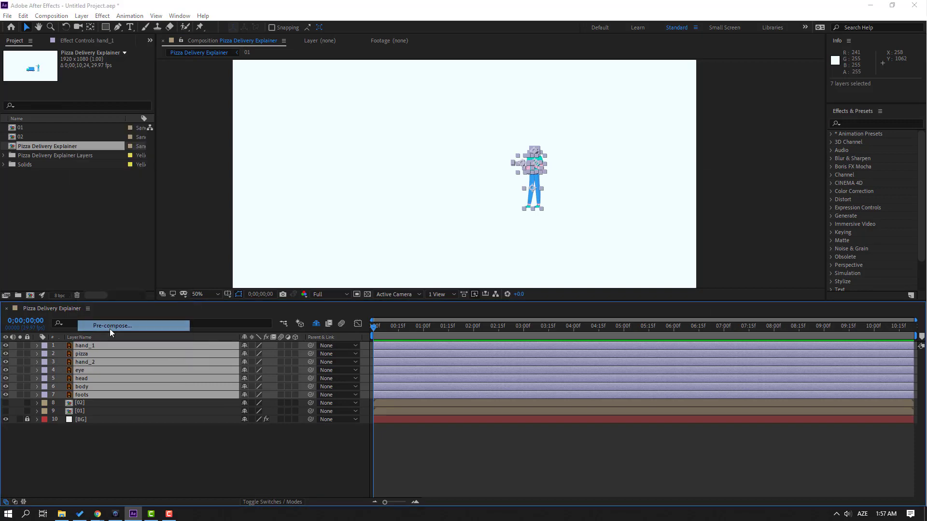
{"action": "type", "text": "03"}
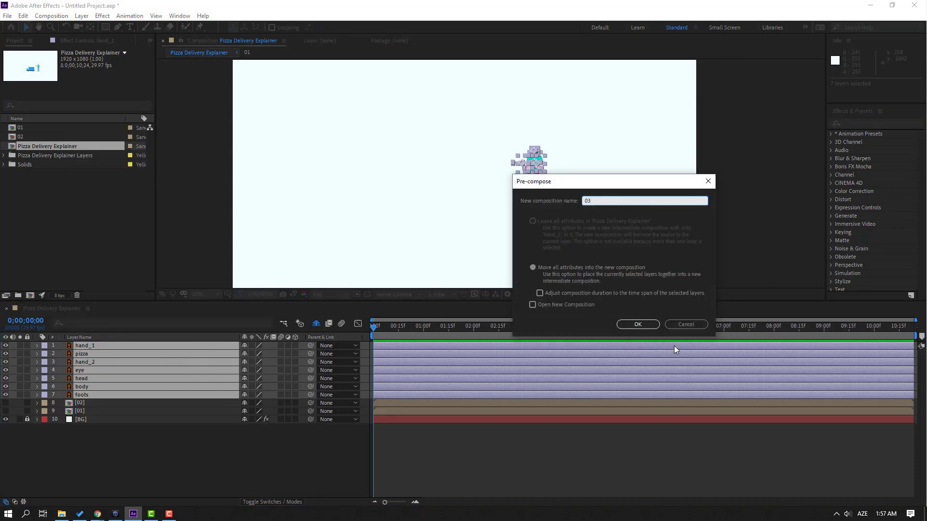
{"action": "left_click", "coordinate": [638, 326]}
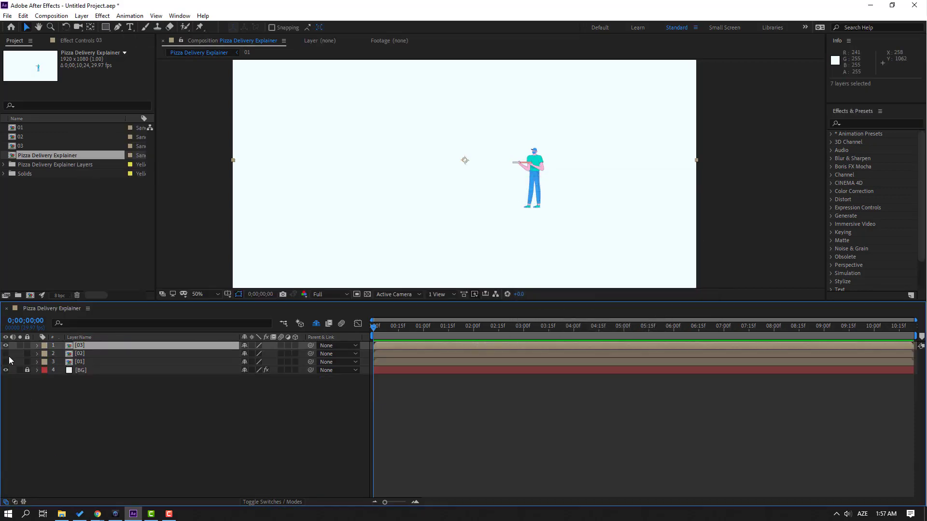
{"action": "left_click_drag", "start_coordinate": [4, 356], "coordinate": [6, 362]}
{"action": "left_click", "coordinate": [107, 413]}
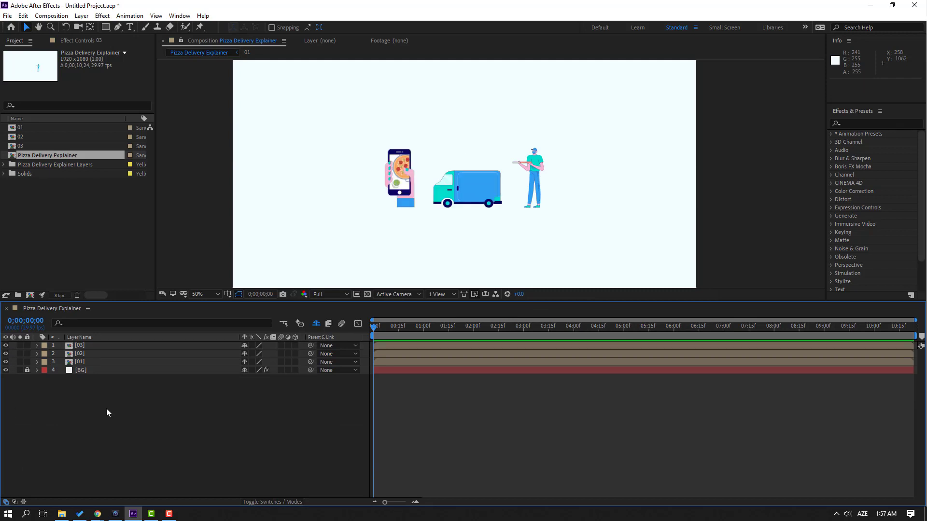
Scale layers 01, 02 and 03 together to 220%.
{"action": "left_click", "coordinate": [99, 362]}
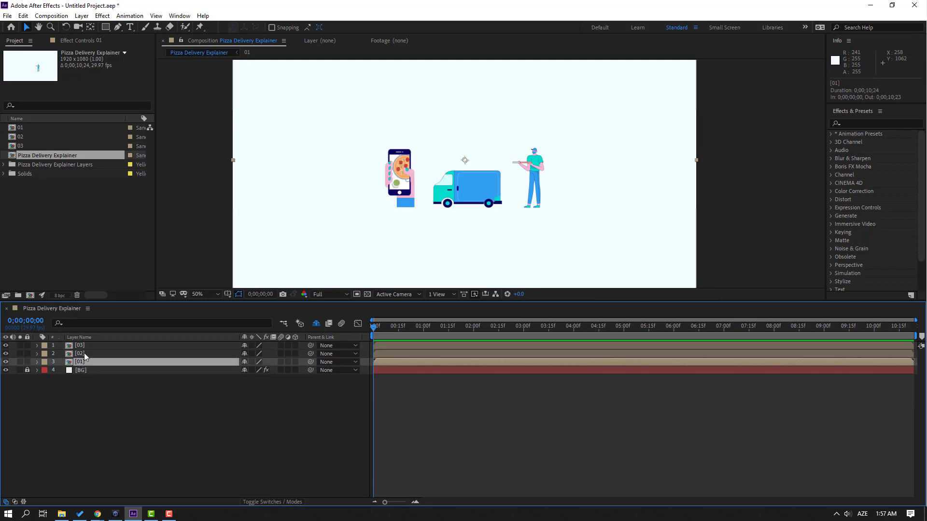
{"action": "left_click", "coordinate": [85, 356], "text": "shift"}
{"action": "left_click", "coordinate": [86, 348], "text": "shift"}
{"action": "key", "text": "s"}
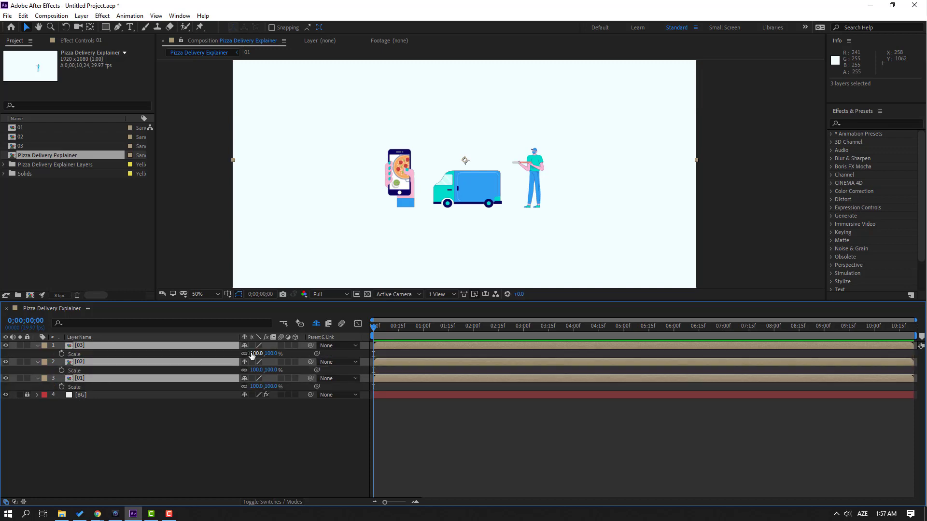
{"action": "left_click_drag", "start_coordinate": [255, 355], "coordinate": [310, 351]}
{"action": "key", "text": "comma"}
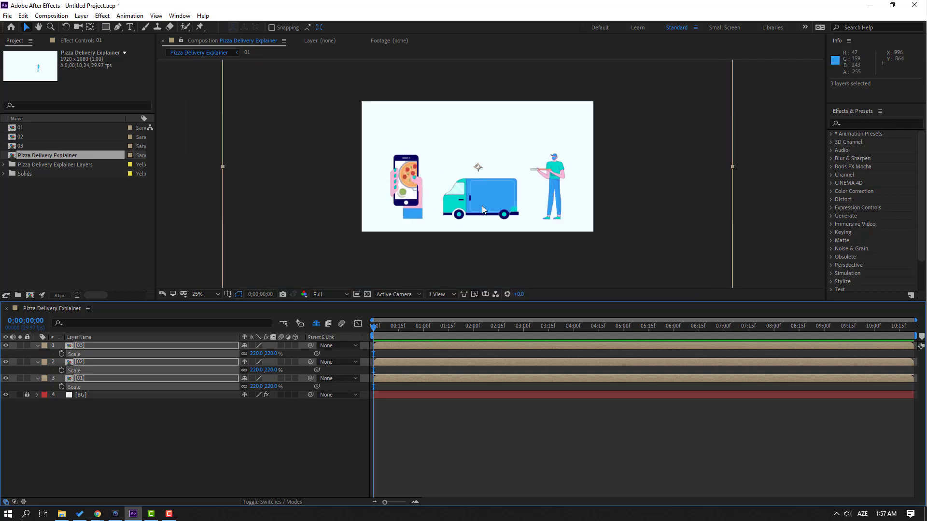
Move the three scaled illustrations slightly upward in the frame and collapse their layer properties.
{"action": "left_click_drag", "start_coordinate": [482, 202], "coordinate": [481, 193]}
{"action": "left_click", "coordinate": [217, 401]}
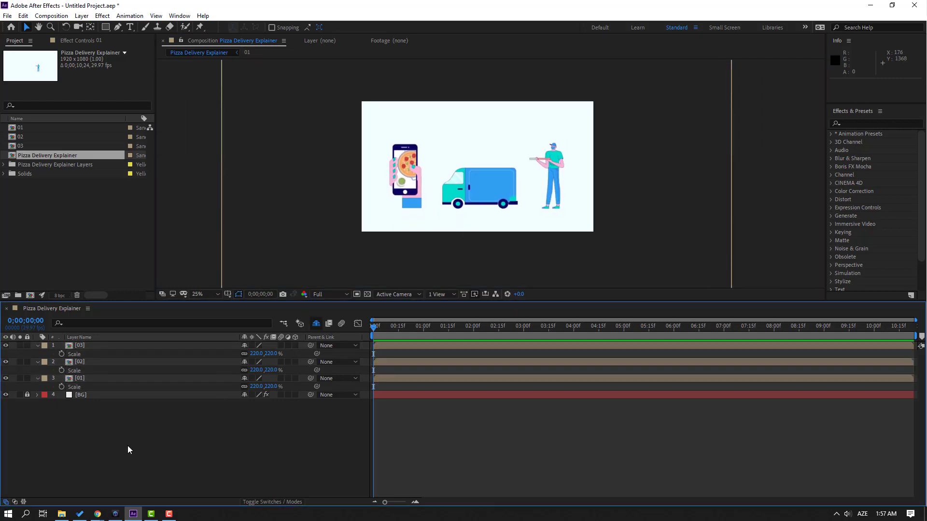
{"action": "left_click", "coordinate": [39, 346]}
{"action": "left_click", "coordinate": [38, 355]}
{"action": "left_click", "coordinate": [37, 363]}
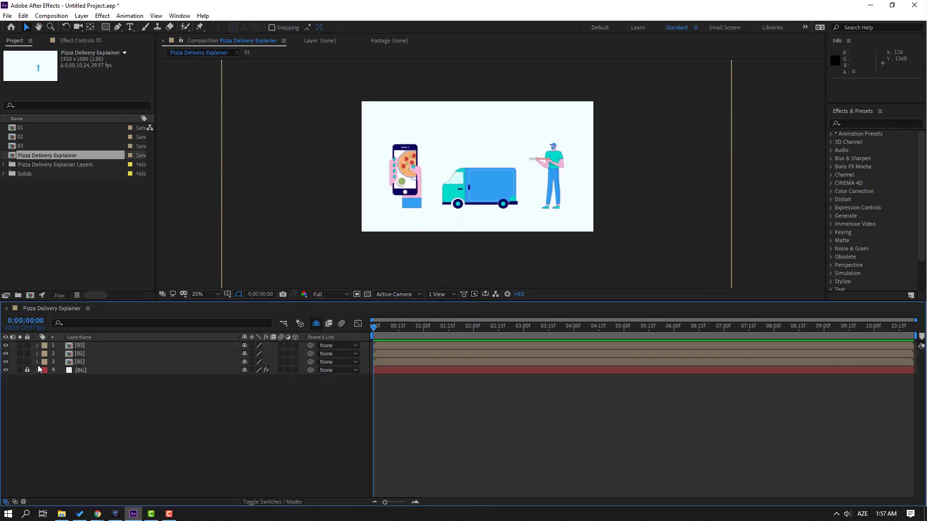
Open composition 01 and move the hand layer's anchor point to the bottom centre of the blue sleeve.
{"action": "double_click", "coordinate": [80, 362]}
{"action": "key", "text": "period"}
{"action": "key", "text": "period"}
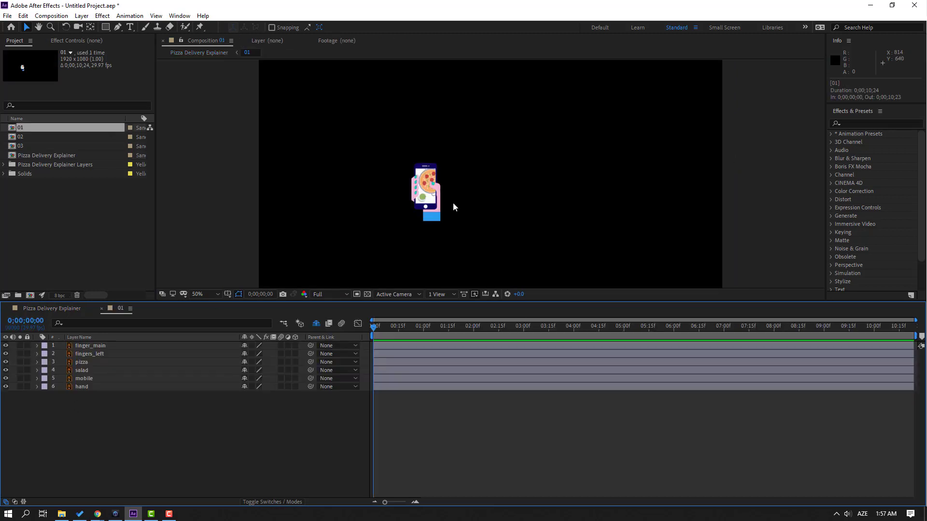
{"action": "scroll", "coordinate": [454, 175], "scroll_direction": "up", "scroll_amount": 1}
{"action": "left_click_drag", "start_coordinate": [462, 185], "coordinate": [551, 143]}
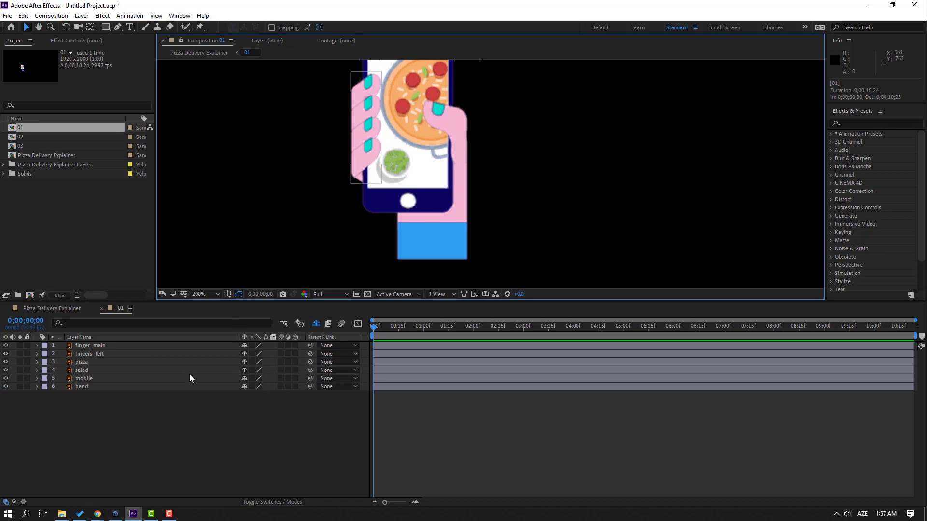
{"action": "scroll", "coordinate": [453, 274], "scroll_direction": "down", "scroll_amount": 1}
{"action": "scroll", "coordinate": [437, 258], "scroll_direction": "up", "scroll_amount": 1}
{"action": "left_click", "coordinate": [434, 251]}
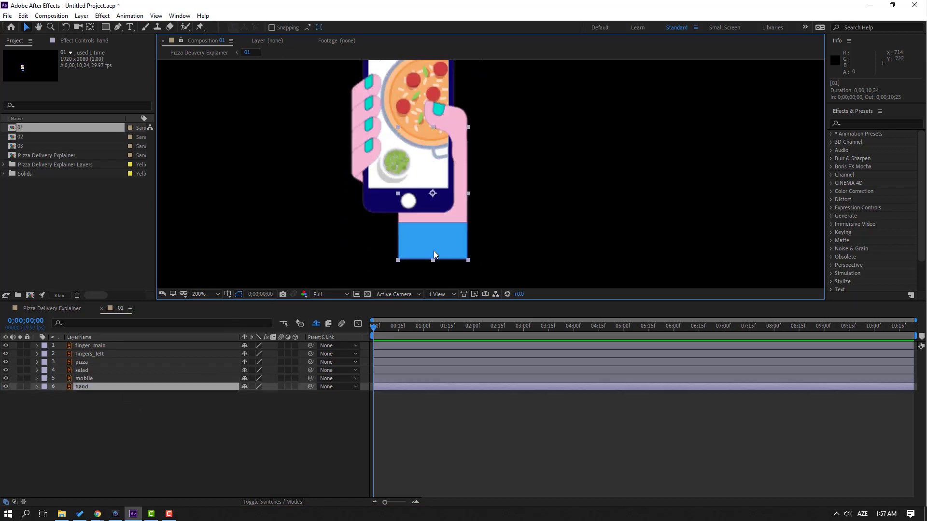
{"action": "left_click_drag", "start_coordinate": [490, 258], "coordinate": [498, 236]}
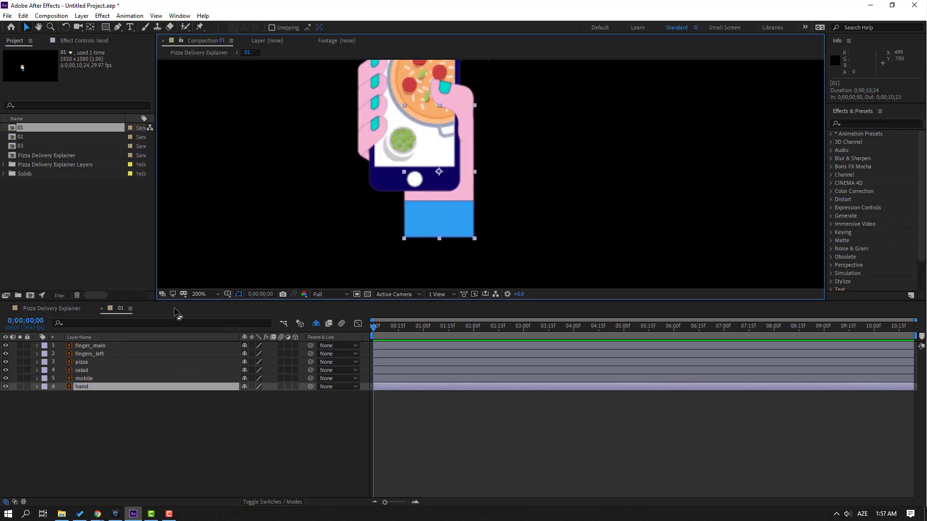
{"action": "left_click", "coordinate": [92, 27]}
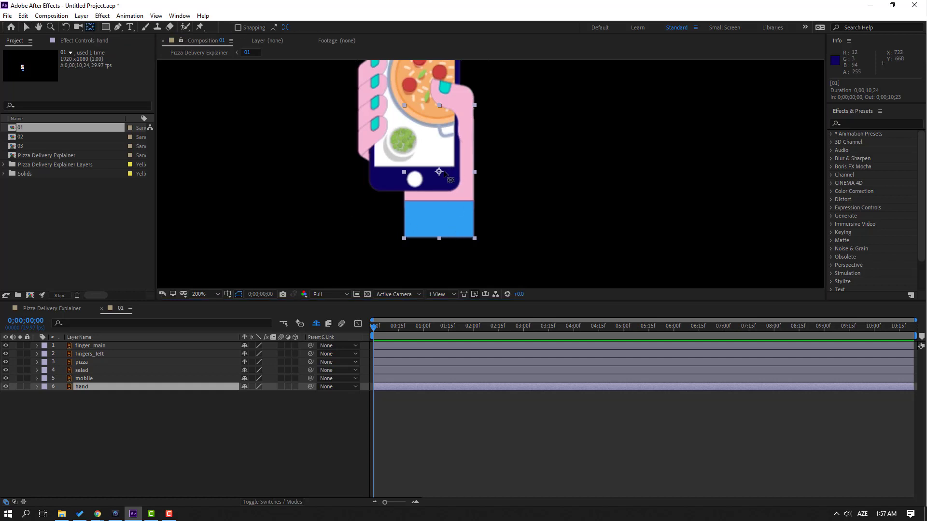
{"action": "left_click_drag", "start_coordinate": [439, 171], "coordinate": [437, 234]}
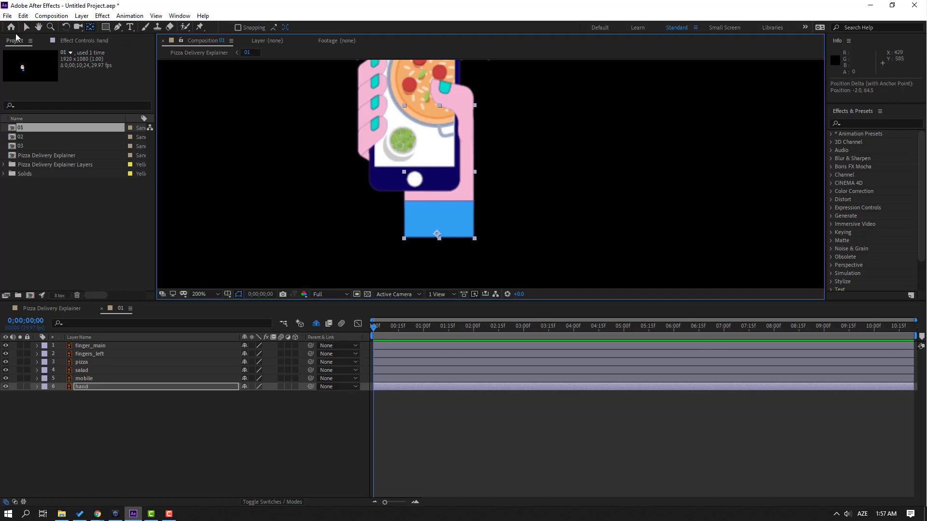
{"action": "left_click", "coordinate": [25, 27]}
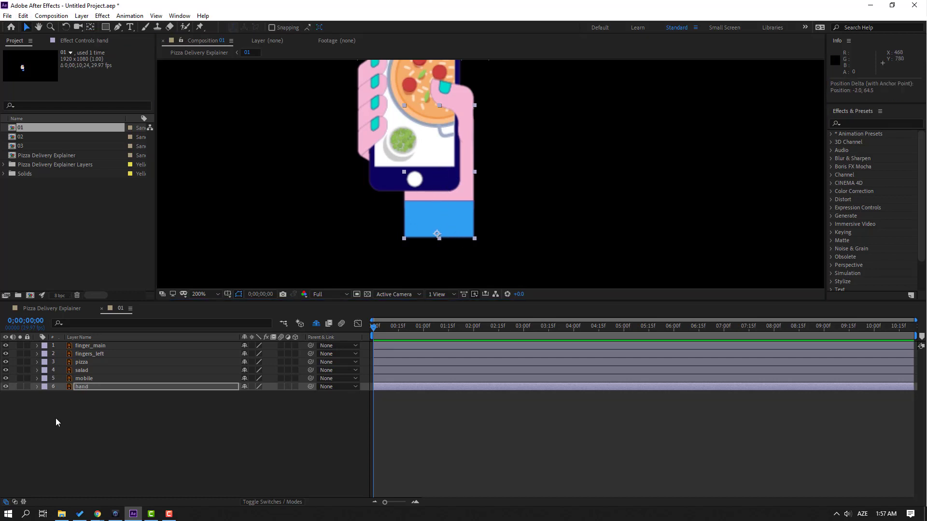
Parent the fingers_left, pizza and salad layers to mobile, and parent finger_main to hand.
{"action": "left_click", "coordinate": [100, 355]}
{"action": "left_click_drag", "start_coordinate": [311, 355], "coordinate": [91, 378]}
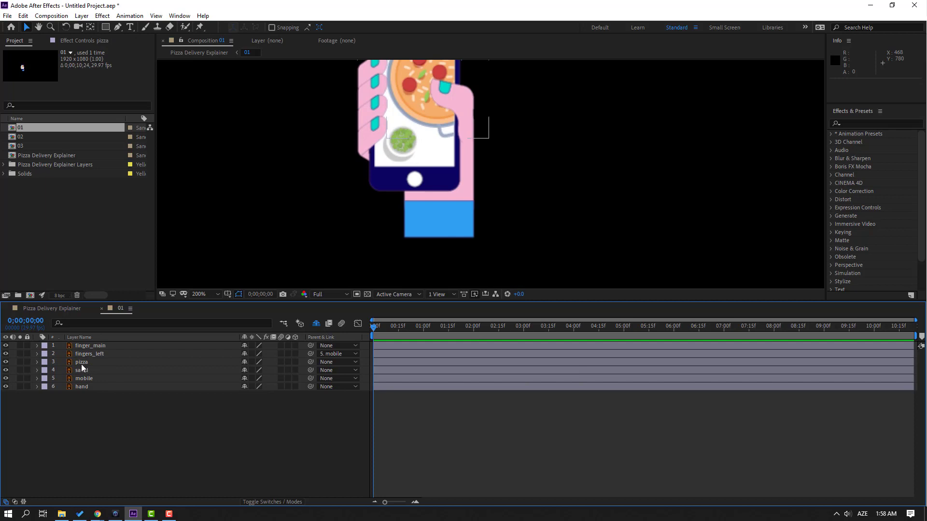
{"action": "left_click", "coordinate": [81, 363]}
{"action": "left_click", "coordinate": [94, 371], "text": "ctrl"}
{"action": "left_click_drag", "start_coordinate": [310, 364], "coordinate": [114, 379]}
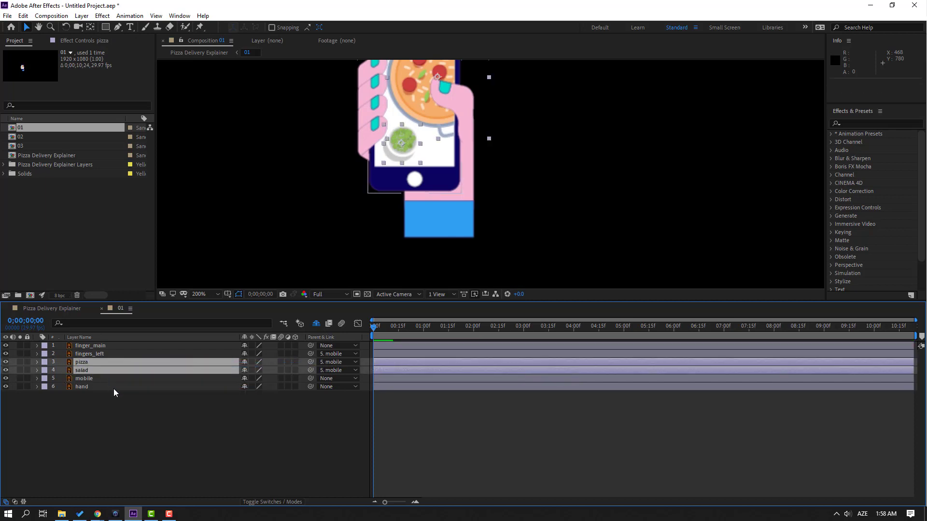
{"action": "left_click", "coordinate": [92, 348]}
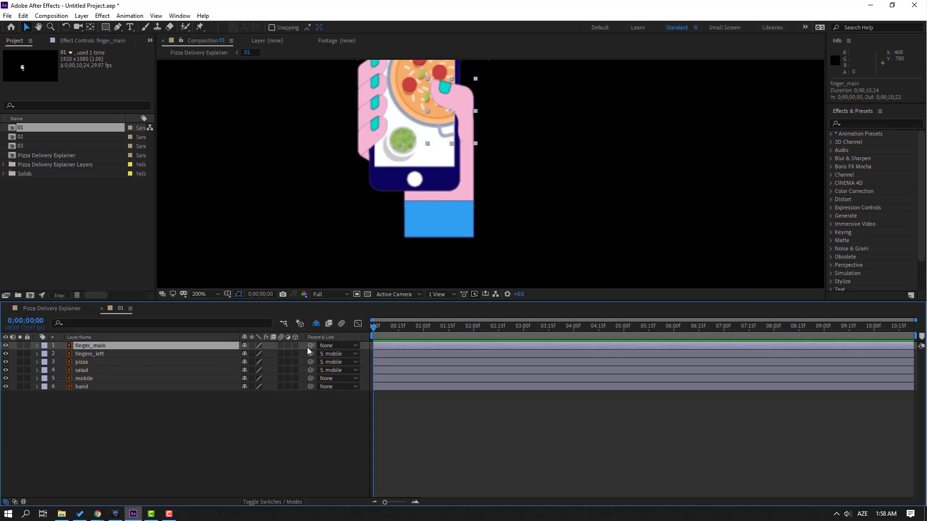
{"action": "left_click_drag", "start_coordinate": [310, 346], "coordinate": [89, 390]}
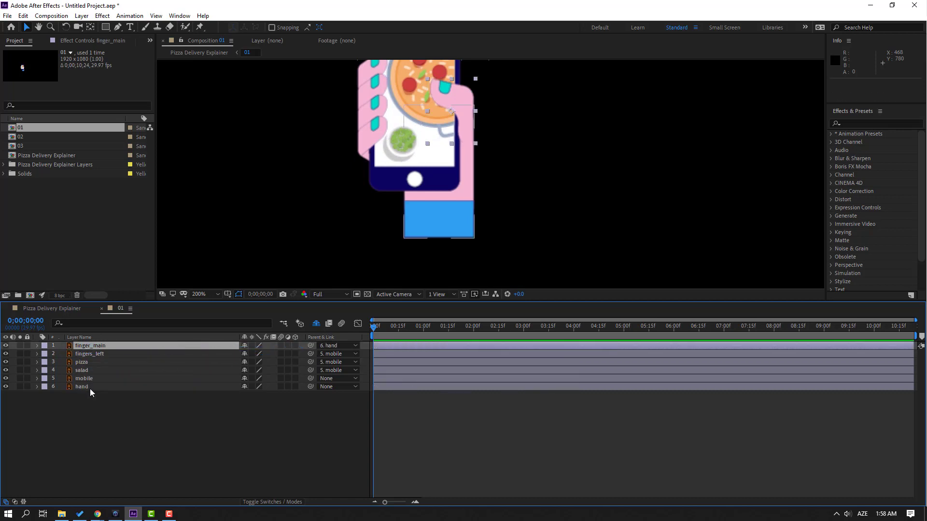
Set the hand layer's rotation to -3° and add a rotation keyframe at 0;00;00;00.
{"action": "scroll", "coordinate": [509, 202], "scroll_direction": "down", "scroll_amount": 1}
{"action": "left_click", "coordinate": [83, 387]}
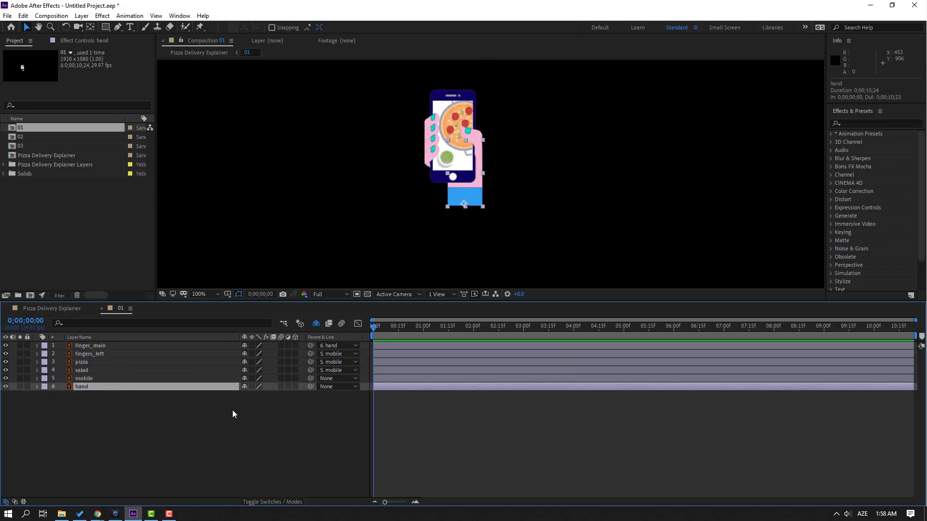
{"action": "key", "text": "r"}
{"action": "type", "text": "-3"}
{"action": "key", "text": "Return"}
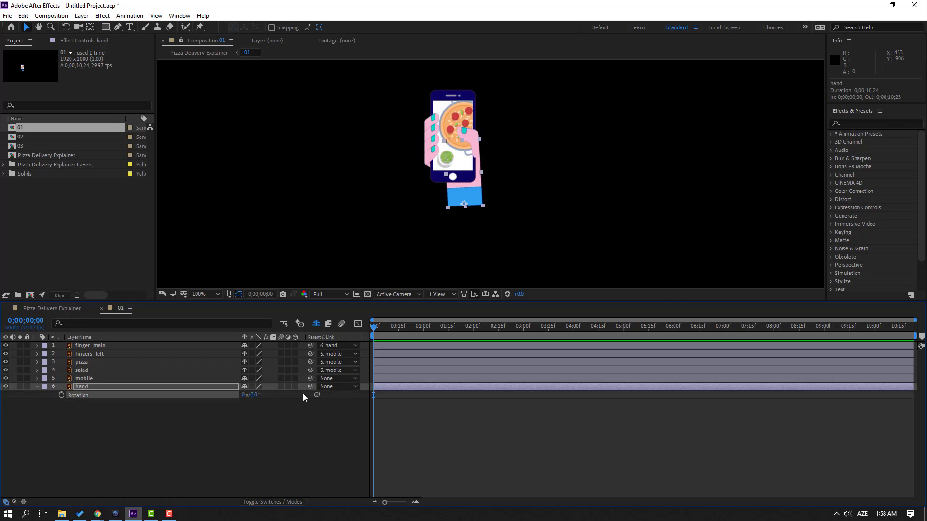
{"action": "left_click", "coordinate": [61, 395]}
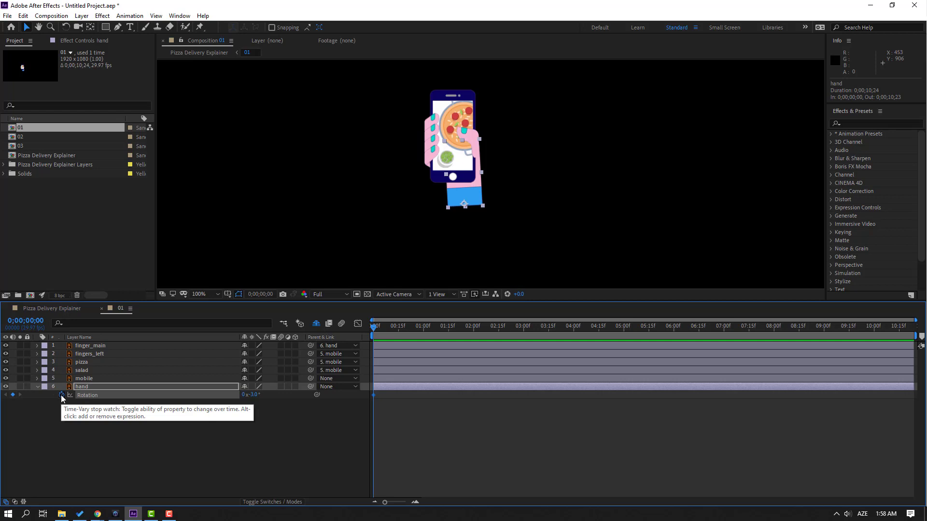
Add a hand rotation keyframe of 3° at 0;00;00;10.
{"action": "key", "text": "shift+Page_Down"}
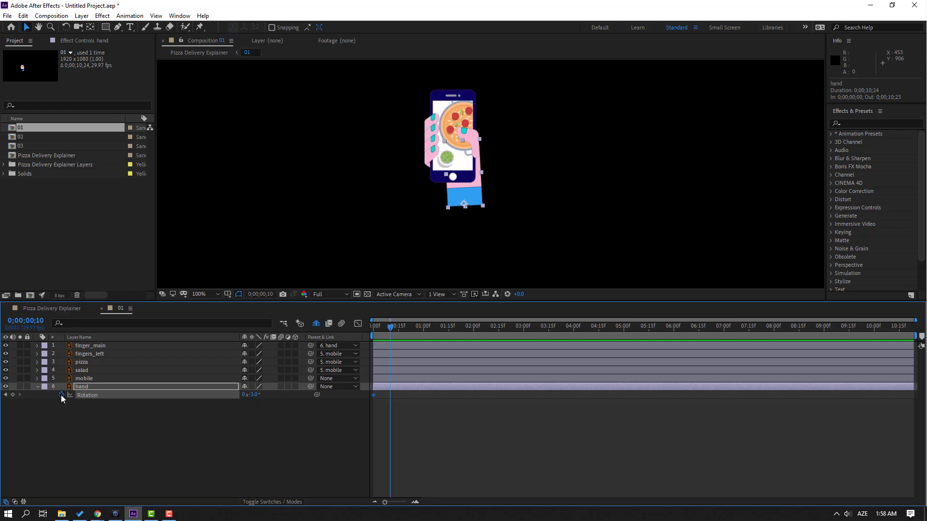
{"action": "left_click", "coordinate": [253, 395]}
{"action": "type", "text": "3"}
{"action": "key", "text": "Return"}
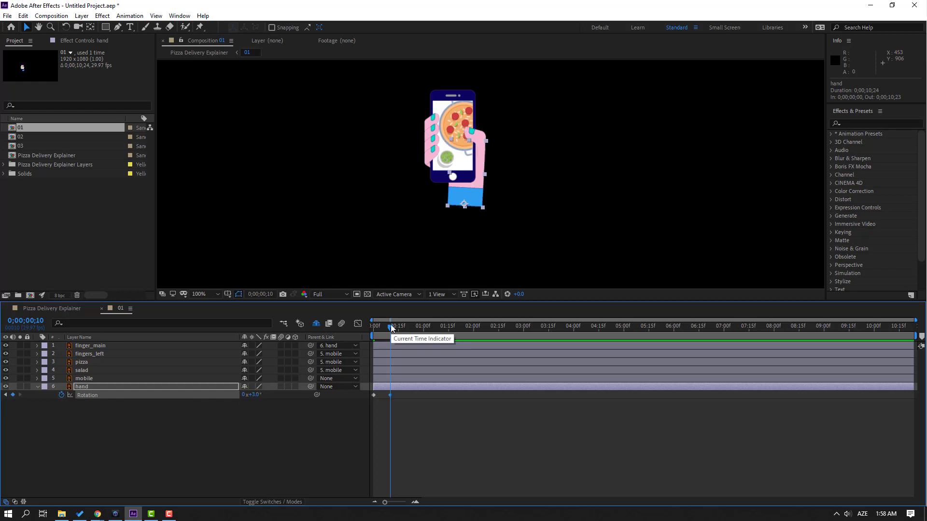
Copy the hand's first rotation keyframe and paste it at 0;00;00;20.
{"action": "key", "text": "shift+Page_Down"}
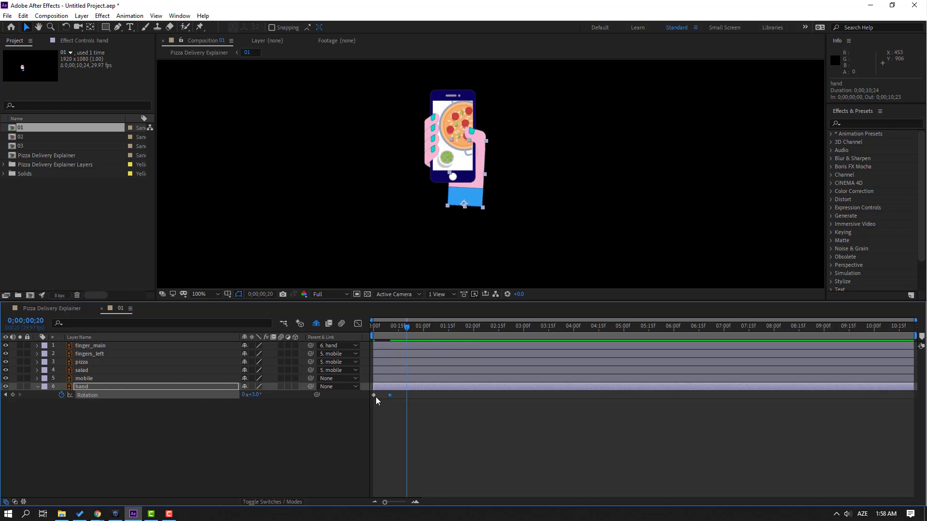
{"action": "left_click", "coordinate": [375, 396]}
{"action": "key", "text": "ctrl+c"}
{"action": "key", "text": "ctrl+v"}
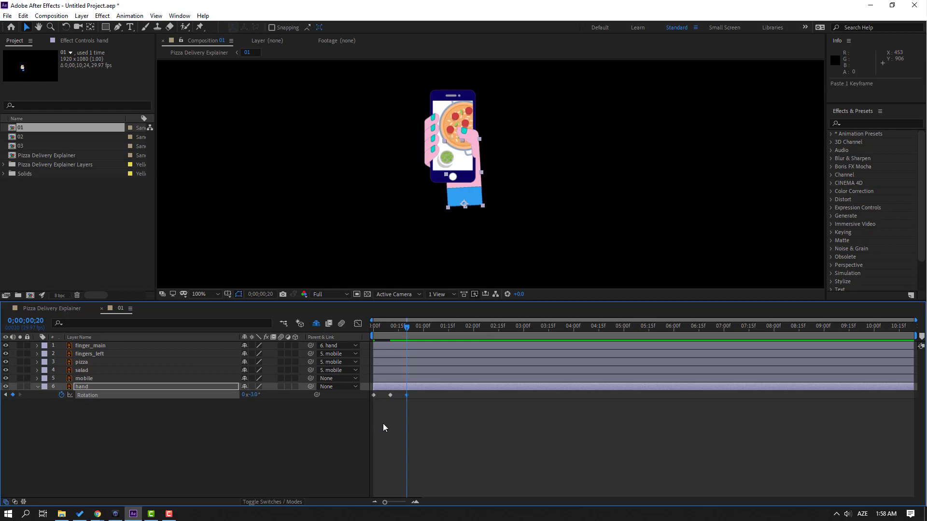
End the work area at 0;00;00;20 and preview the hand's rotation.
{"action": "key", "text": "n"}
{"action": "left_click", "coordinate": [457, 427]}
{"action": "key", "text": "space"}
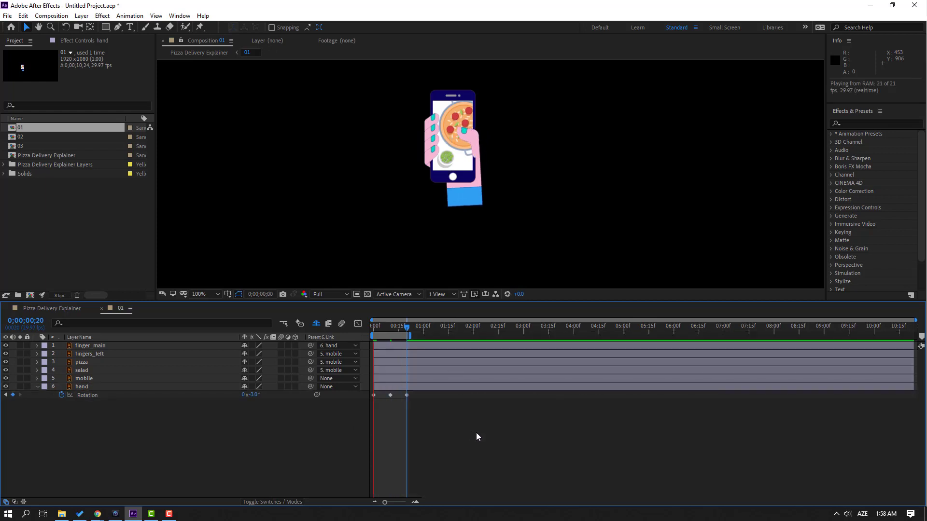
Apply Easy Ease to all three hand rotation keyframes and return the time to 0;00;00;00.
{"action": "left_click", "coordinate": [374, 396]}
{"action": "right_click", "coordinate": [375, 397]}
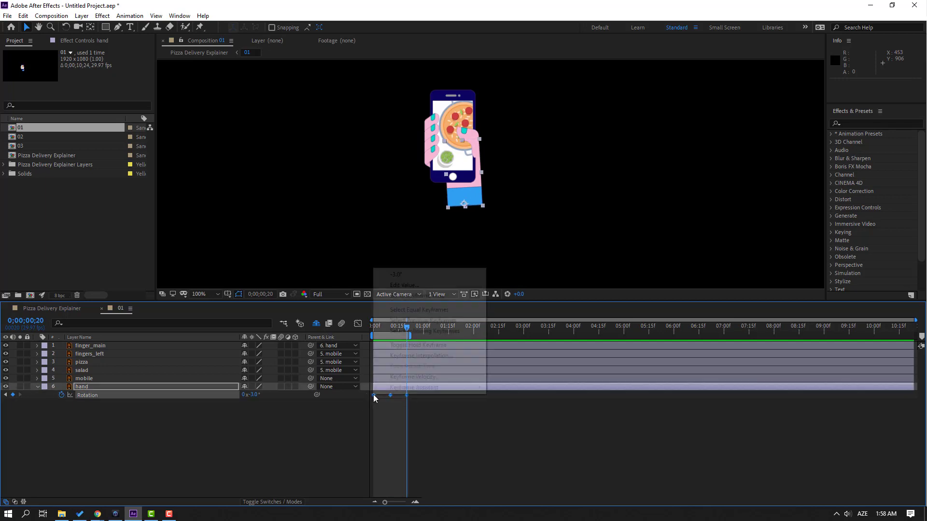
{"action": "mouse_move", "coordinate": [414, 388]}
{"action": "left_click", "coordinate": [512, 420]}
{"action": "left_click_drag", "start_coordinate": [406, 330], "coordinate": [357, 333]}
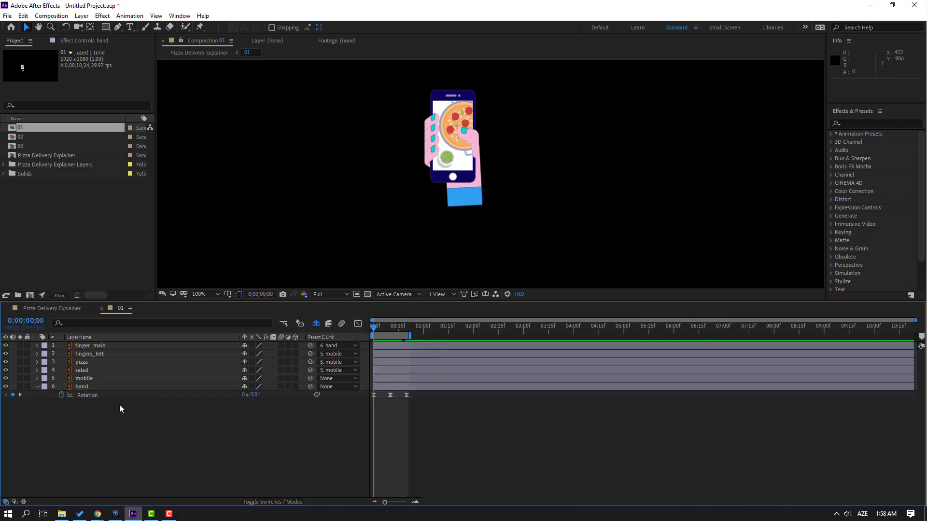
Parent the mobile layer to hand at 0;00;00;05, where the hand is upright, and preview the animation.
{"action": "left_click", "coordinate": [89, 380]}
{"action": "key", "text": "period"}
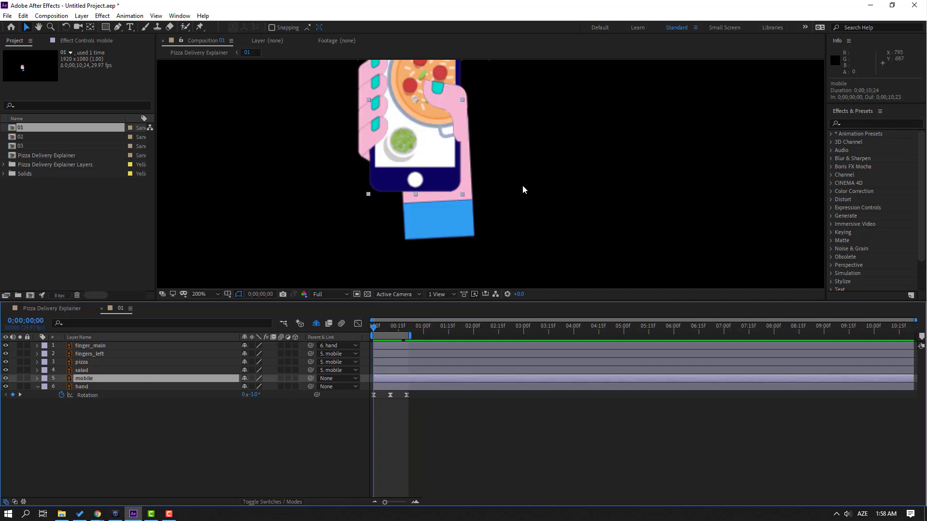
{"action": "left_click_drag", "start_coordinate": [522, 186], "coordinate": [503, 214]}
{"action": "left_click_drag", "start_coordinate": [374, 332], "coordinate": [381, 332]}
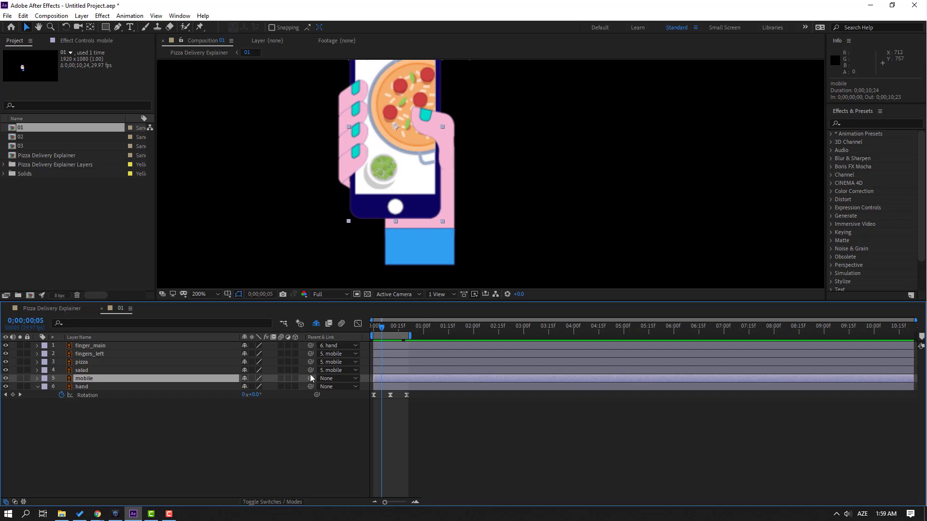
{"action": "left_click_drag", "start_coordinate": [311, 377], "coordinate": [92, 386]}
{"action": "key", "text": "comma"}
{"action": "key", "text": "space"}
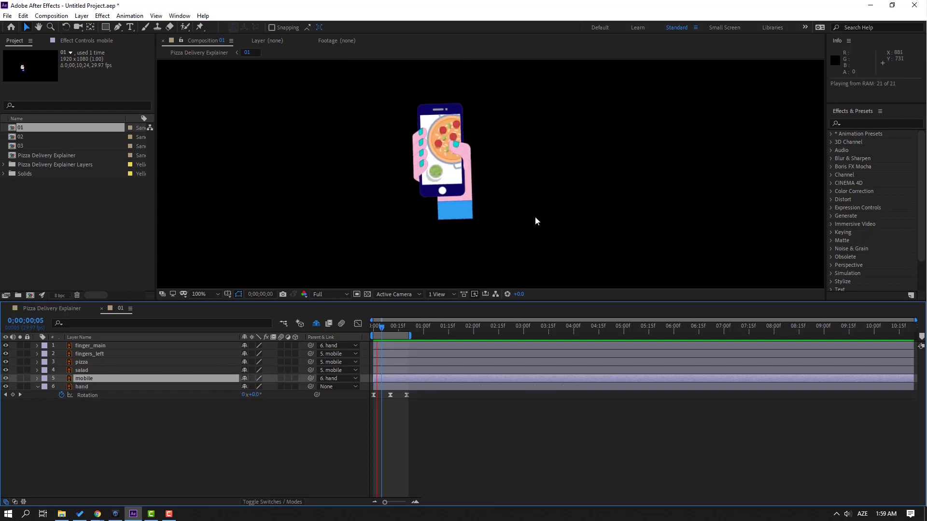
Isolate finger_main on the transparency grid, move its anchor point to the finger's lower end, and end the isolation.
{"action": "left_click_drag", "start_coordinate": [386, 331], "coordinate": [374, 329]}
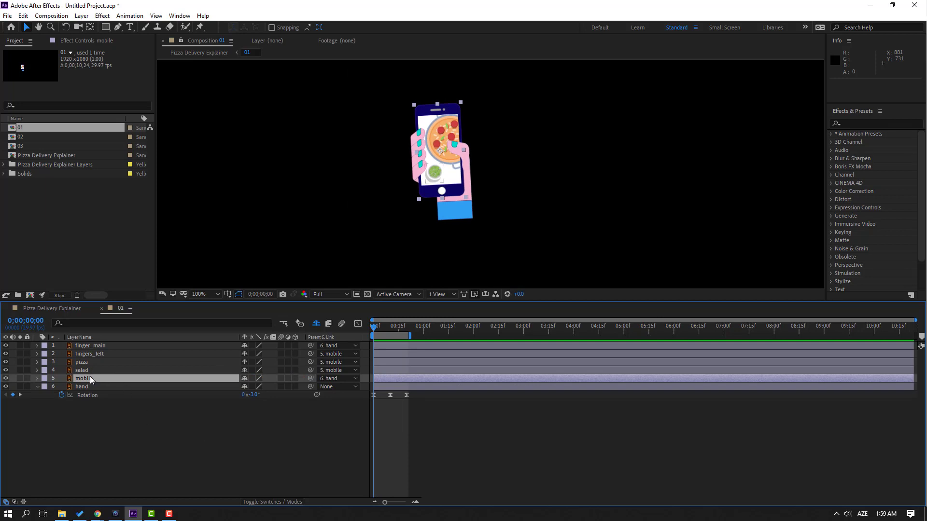
{"action": "left_click", "coordinate": [92, 346]}
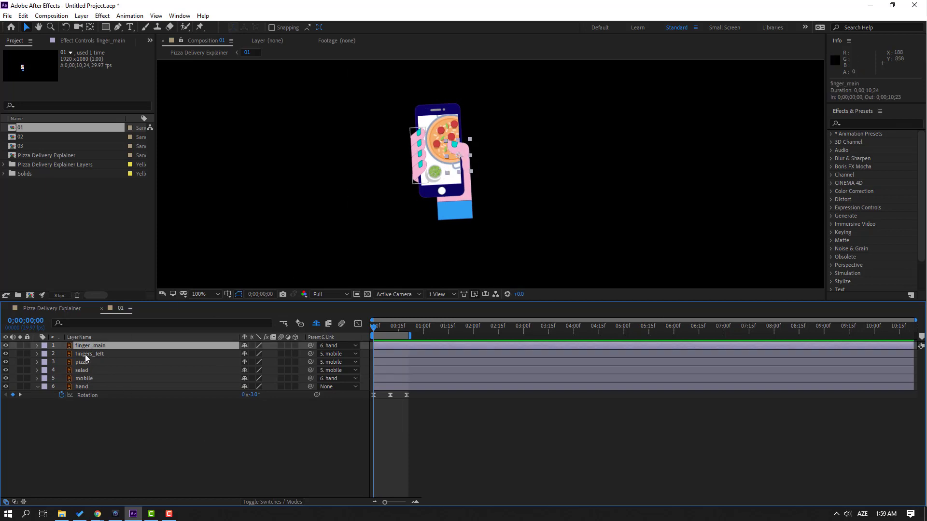
{"action": "left_click", "coordinate": [19, 346]}
{"action": "key", "text": "period"}
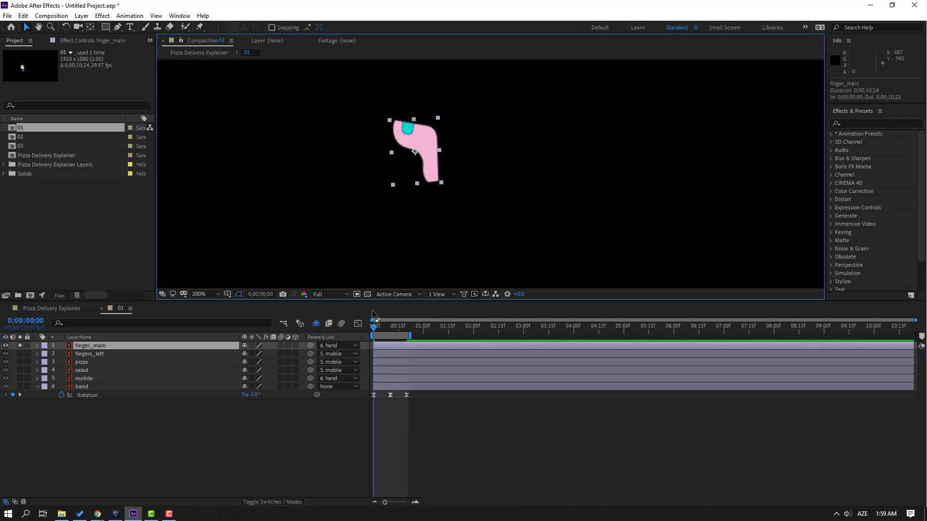
{"action": "left_click", "coordinate": [368, 295]}
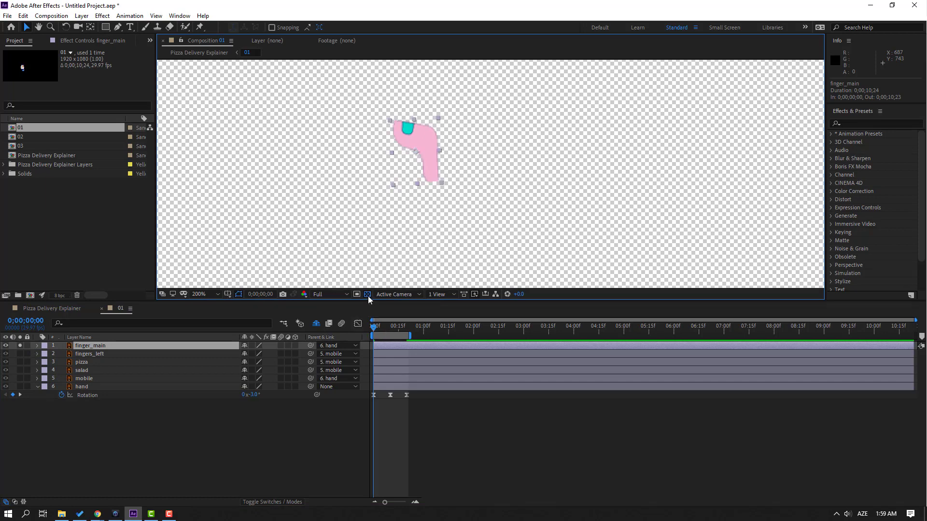
{"action": "left_click", "coordinate": [90, 28]}
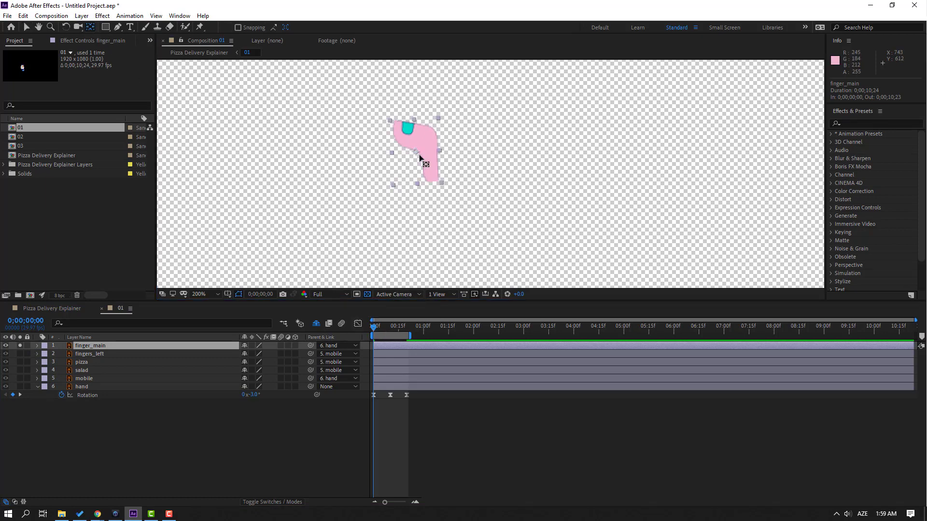
{"action": "left_click_drag", "start_coordinate": [416, 152], "coordinate": [433, 185]}
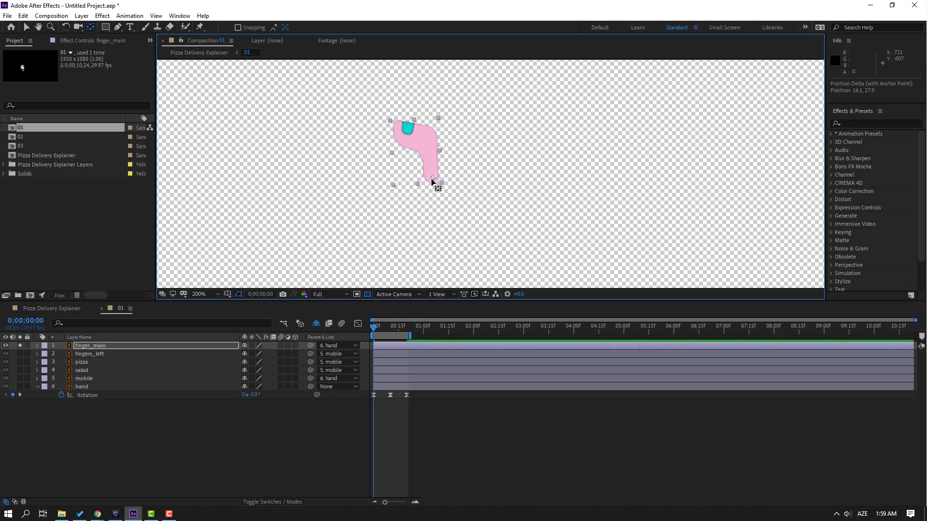
{"action": "left_click", "coordinate": [27, 28]}
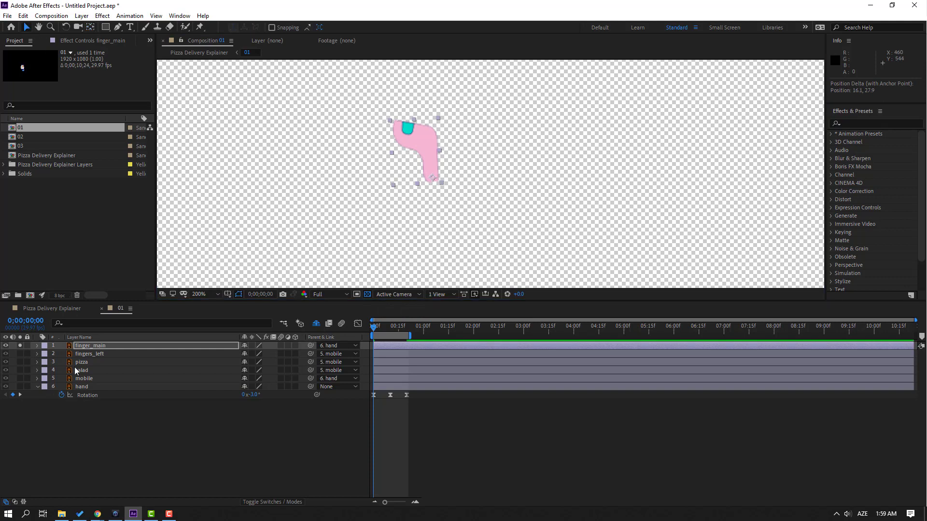
{"action": "left_click", "coordinate": [19, 346]}
Add a rotation keyframe of -26° to finger_main at 0;00;00;00 and shift the finger up slightly so it joins the hand.
{"action": "left_click", "coordinate": [100, 347]}
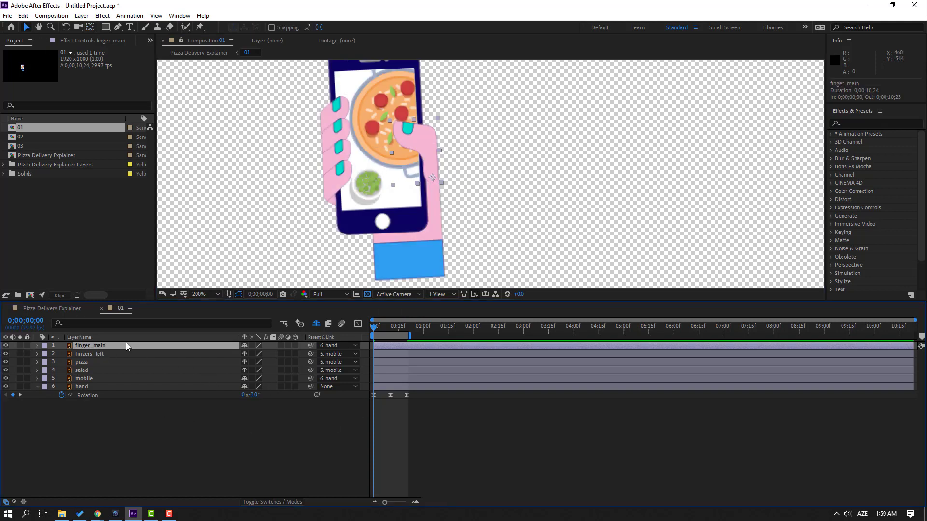
{"action": "key", "text": "r"}
{"action": "left_click", "coordinate": [63, 353]}
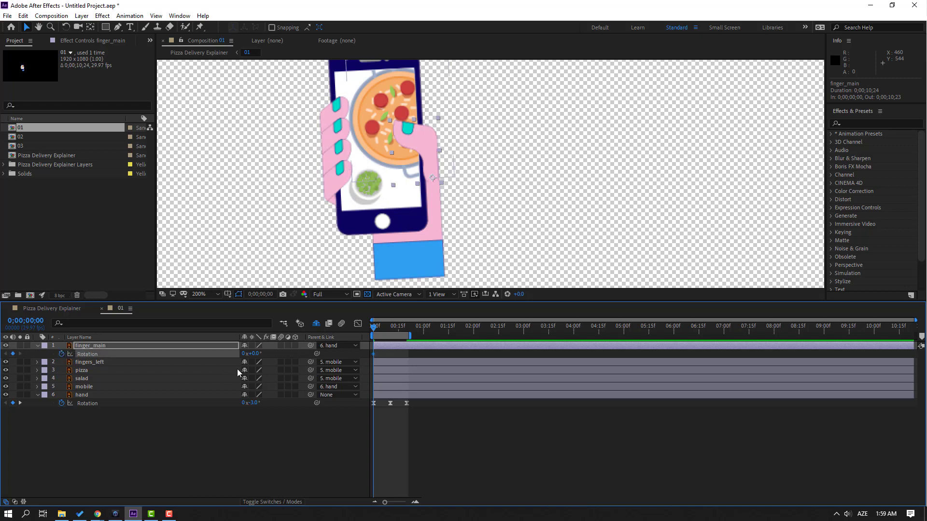
{"action": "left_click_drag", "start_coordinate": [253, 354], "coordinate": [240, 354]}
{"action": "left_click_drag", "start_coordinate": [422, 167], "coordinate": [422, 153]}
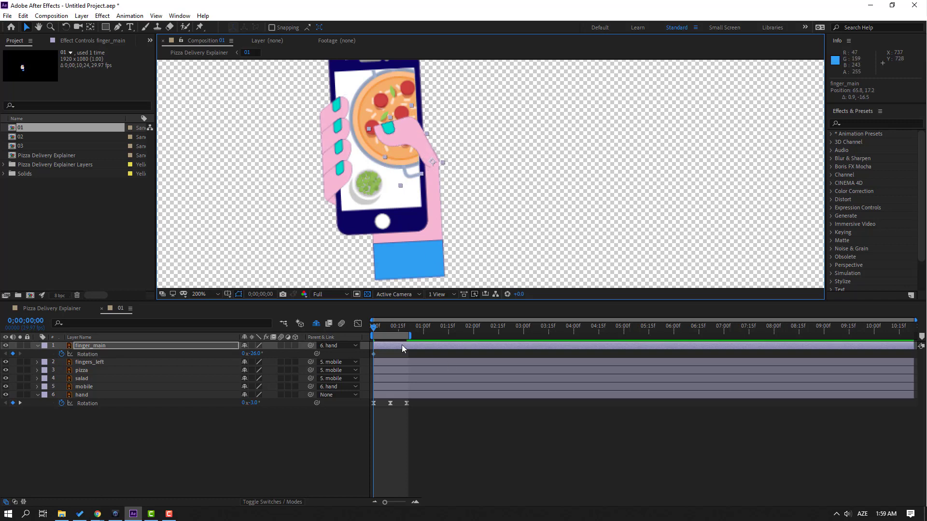
Set finger_main's rotation to 10° at about 0;00;00;20 and paste a copy of its first keyframe at 0;00;01;08.
{"action": "left_click_drag", "start_coordinate": [382, 331], "coordinate": [406, 331]}
{"action": "left_click_drag", "start_coordinate": [251, 354], "coordinate": [279, 356]}
{"action": "left_click_drag", "start_coordinate": [413, 331], "coordinate": [437, 331]}
{"action": "left_click", "coordinate": [374, 354]}
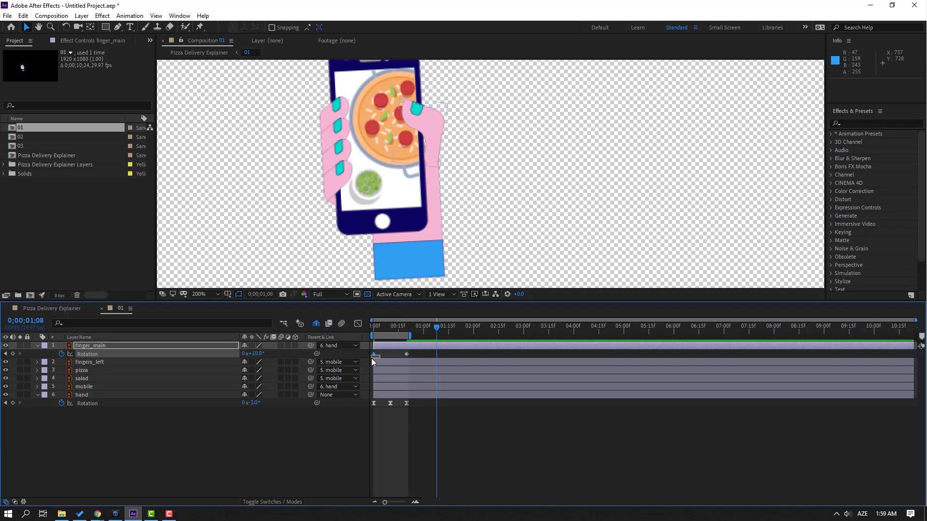
{"action": "key", "text": "ctrl+c"}
{"action": "key", "text": "ctrl+v"}
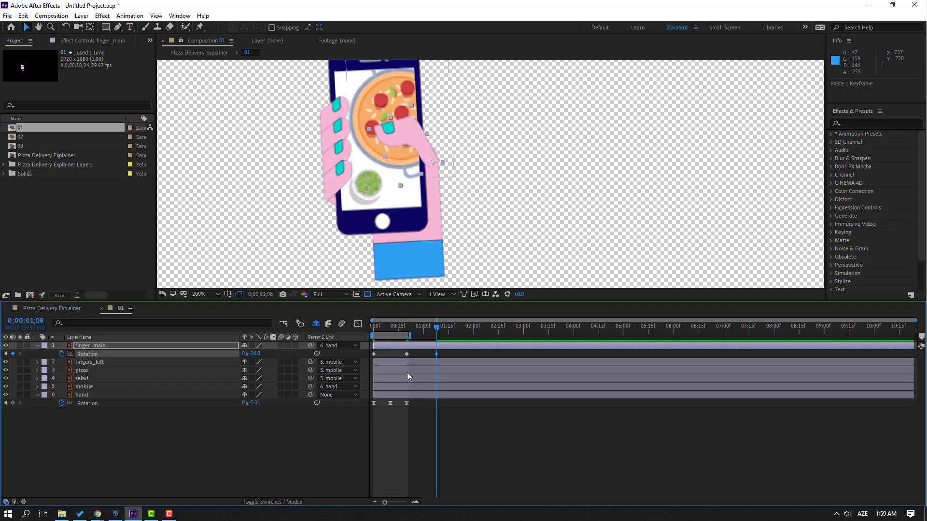
End the work area at 0;00;01;08 and preview the finger's rotation.
{"action": "key", "text": "n"}
{"action": "key", "text": "space"}
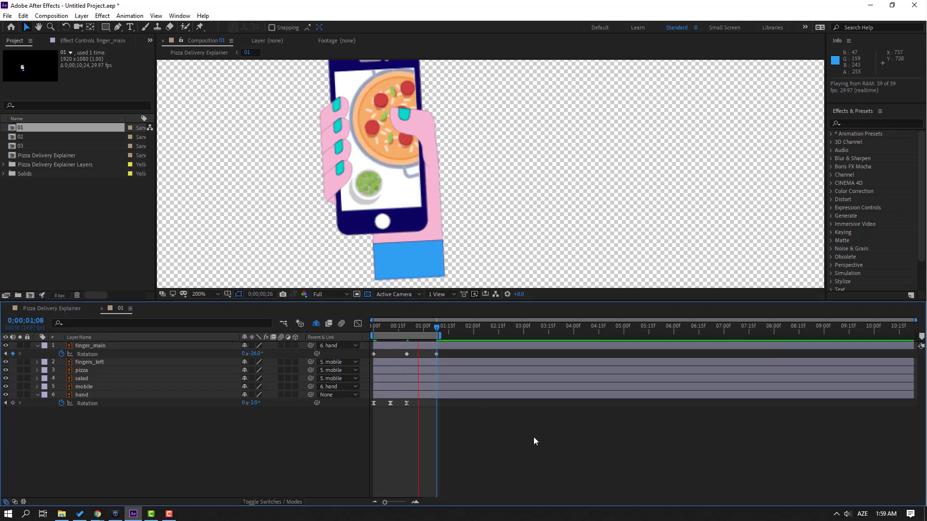
{"action": "key", "text": "space"}
Apply Easy Ease to all three finger_main rotation keyframes.
{"action": "left_click_drag", "start_coordinate": [446, 354], "coordinate": [373, 356]}
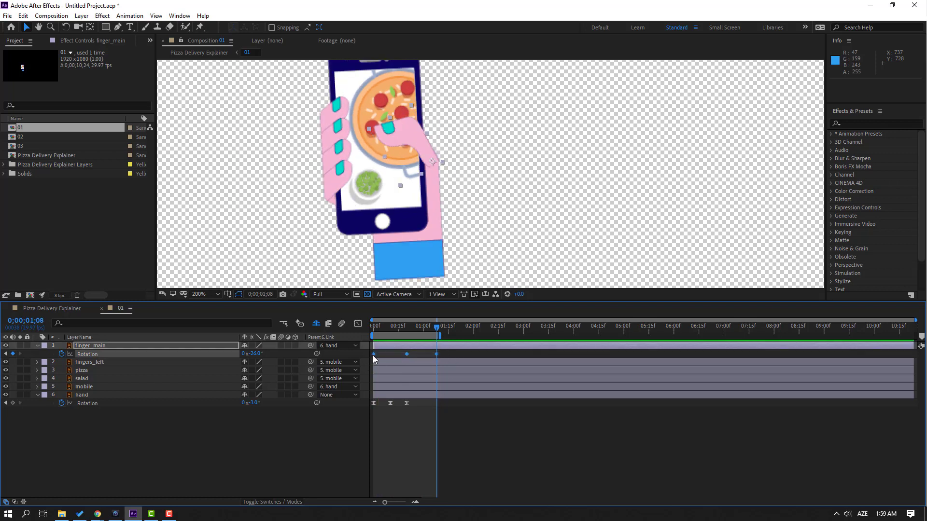
{"action": "right_click", "coordinate": [373, 355]}
{"action": "mouse_move", "coordinate": [435, 474]}
{"action": "left_click", "coordinate": [547, 410]}
Compress the finger_main keyframes to end at about 0;00;00;22, shorten the work area to about 24 frames, and preview the motion.
{"action": "left_click_drag", "start_coordinate": [436, 355], "coordinate": [409, 363]}
{"action": "left_click_drag", "start_coordinate": [439, 336], "coordinate": [416, 340]}
{"action": "key", "text": "space"}
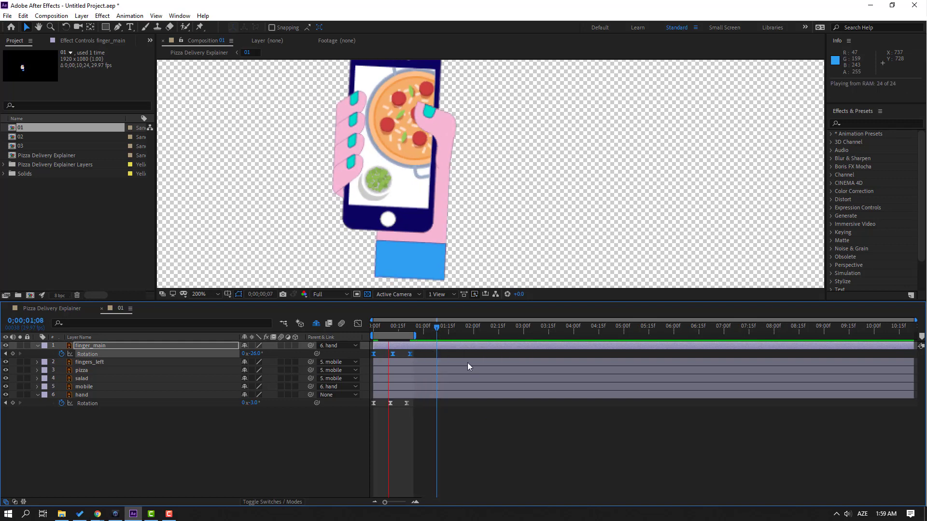
{"action": "scroll", "coordinate": [496, 155], "scroll_direction": "down", "scroll_amount": 2}
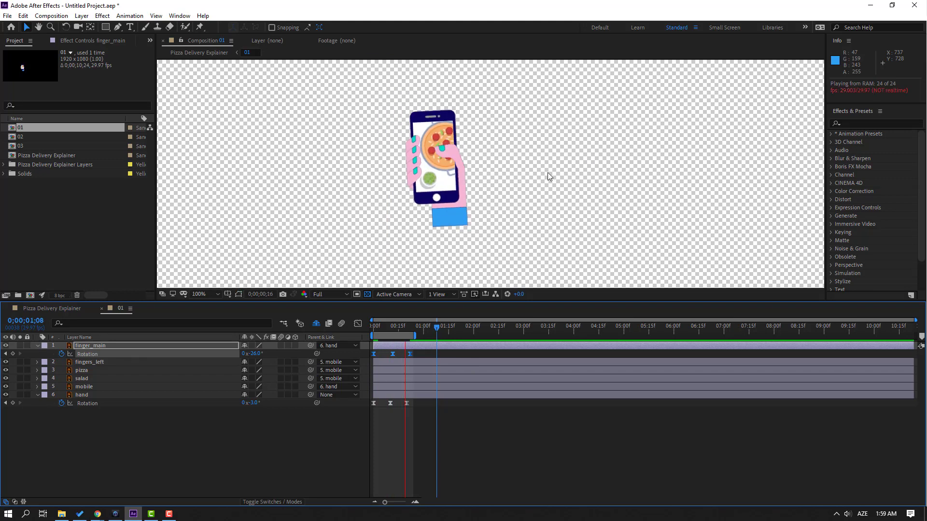
{"action": "scroll", "coordinate": [548, 172], "scroll_direction": "down", "scroll_amount": 1}
{"action": "scroll", "coordinate": [495, 187], "scroll_direction": "up", "scroll_amount": 1}
{"action": "scroll", "coordinate": [495, 190], "scroll_direction": "up", "scroll_amount": 1}
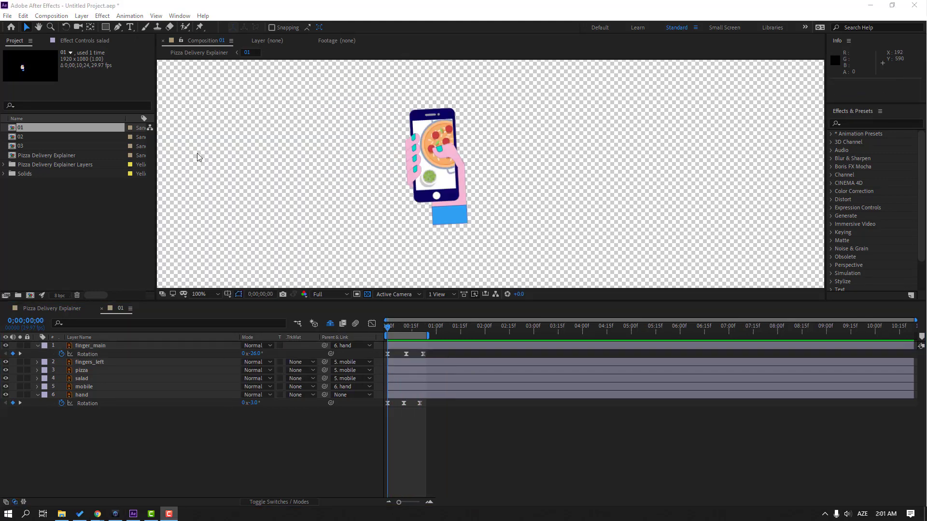
Open Animation Composer 3 and expand the starter presets down to the 2D Layer Transformations of the Effects - 2D Layer group.
{"action": "left_click", "coordinate": [180, 17]}
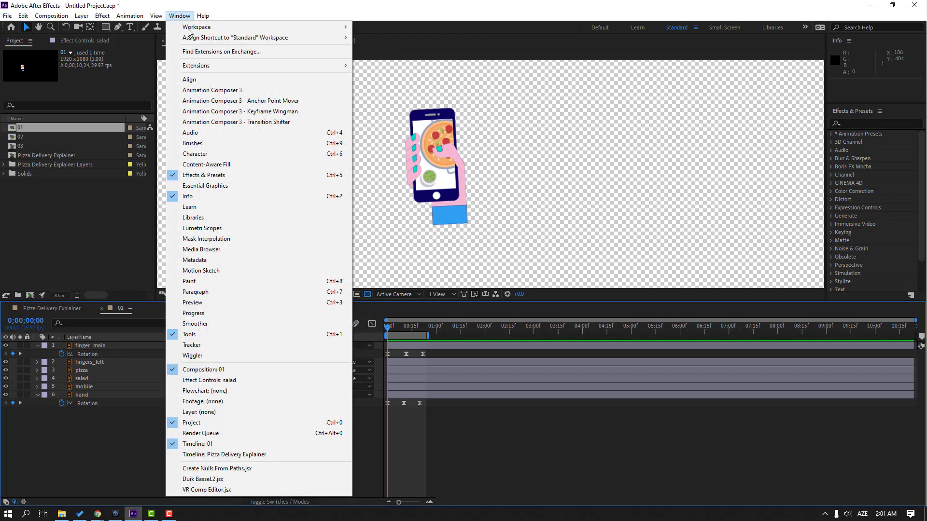
{"action": "left_click", "coordinate": [234, 91]}
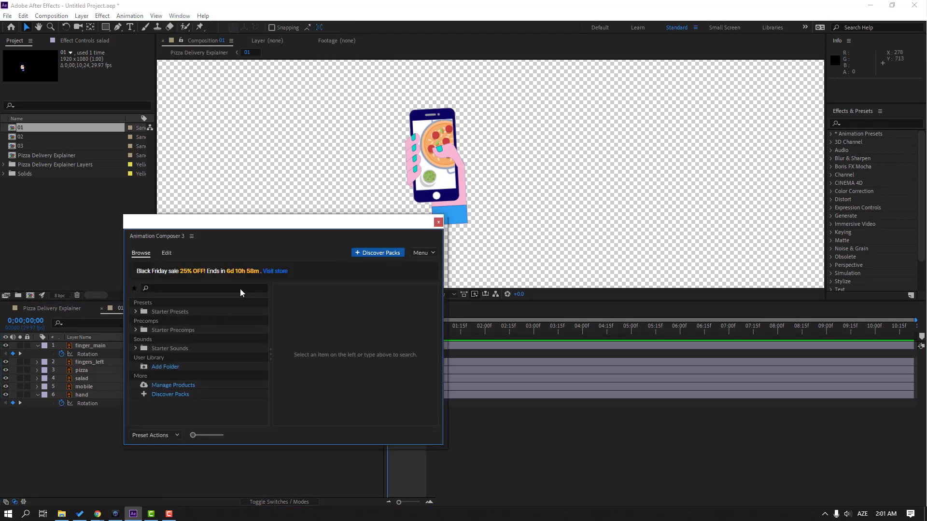
{"action": "left_click_drag", "start_coordinate": [262, 227], "coordinate": [501, 139]}
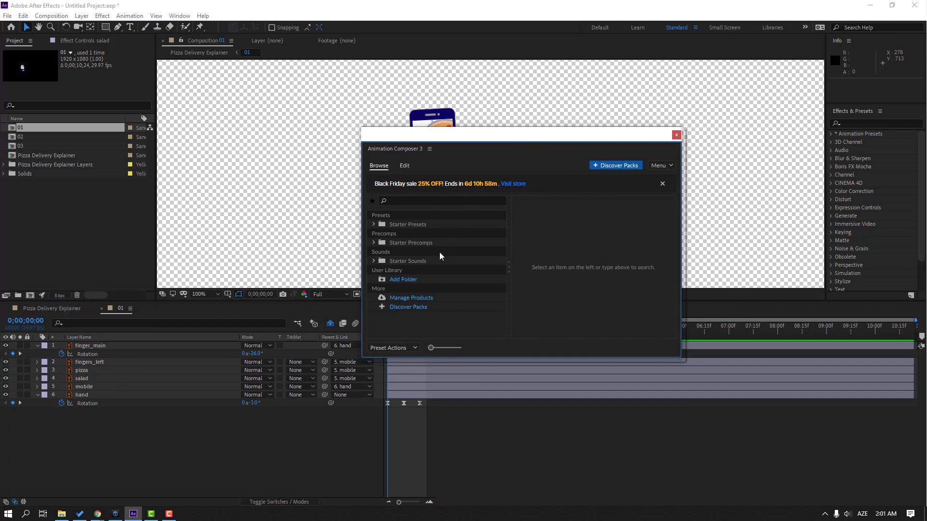
{"action": "left_click", "coordinate": [374, 224]}
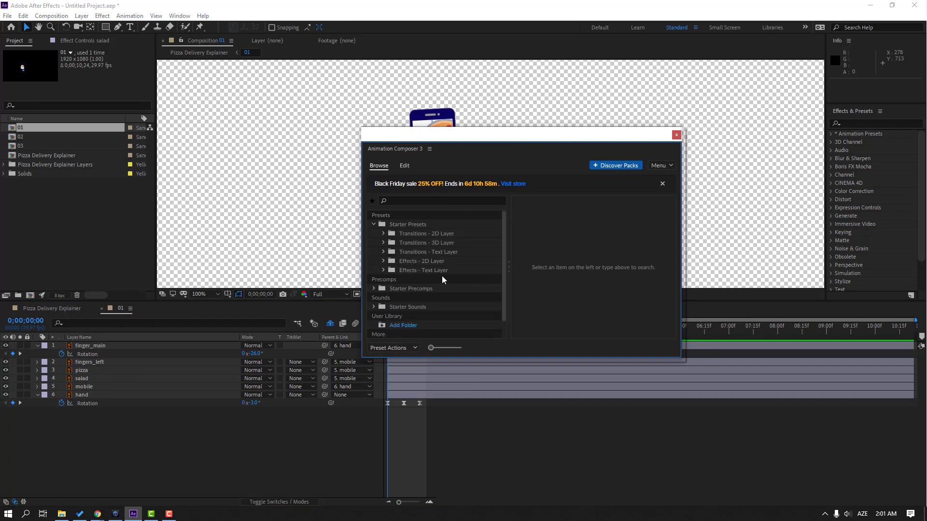
{"action": "left_click", "coordinate": [383, 261]}
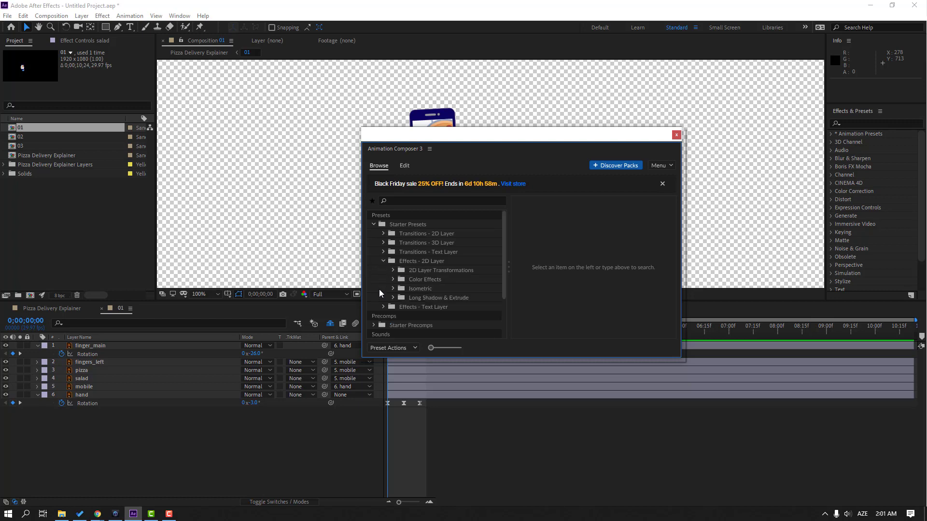
{"action": "left_click", "coordinate": [392, 270]}
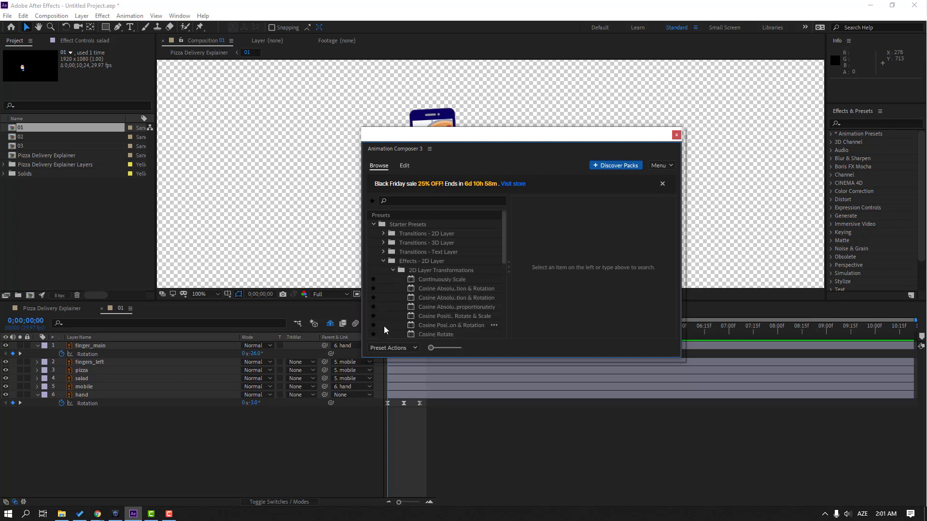
Enlarge the preset previews and compare Wiggle Position & Rotation, Wiggle Position & Scale, and Gaussian Blur & Wave Warp.
{"action": "scroll", "coordinate": [394, 303], "scroll_direction": "down", "scroll_amount": 3}
{"action": "left_click", "coordinate": [442, 297]}
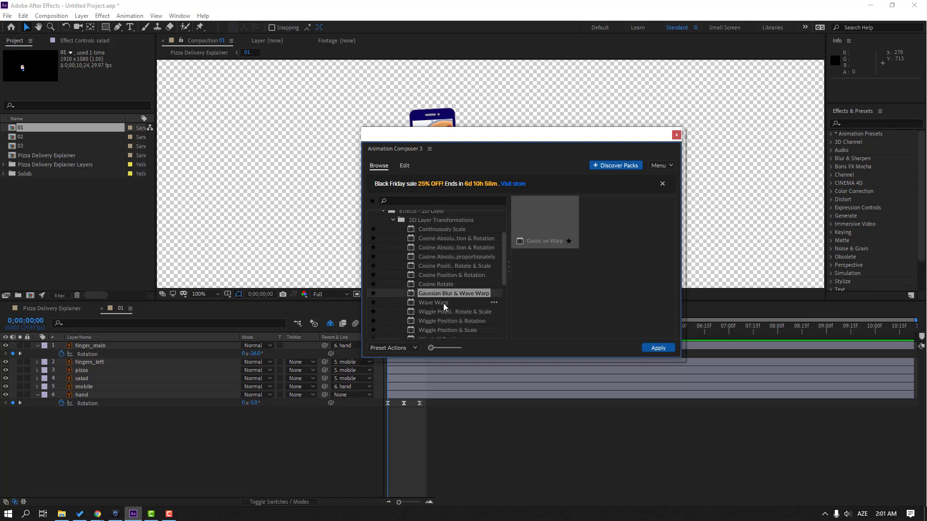
{"action": "left_click", "coordinate": [442, 318]}
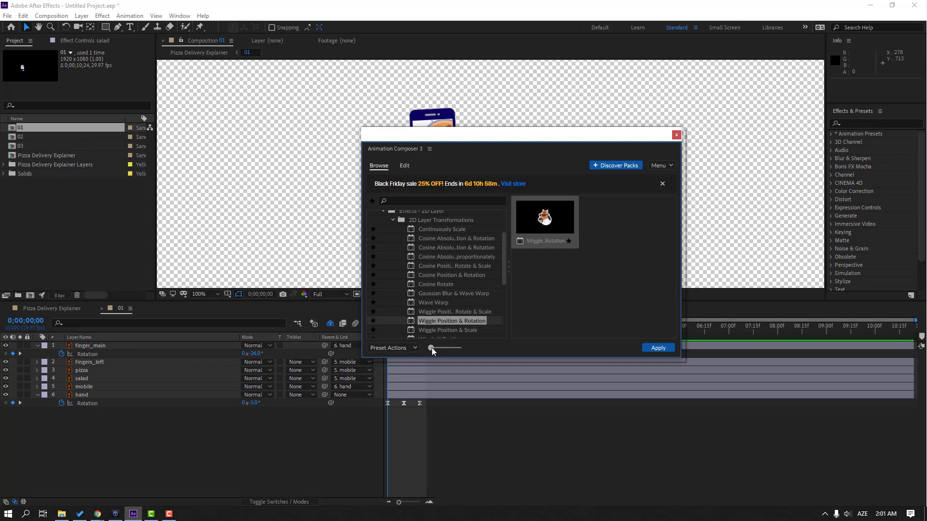
{"action": "left_click_drag", "start_coordinate": [432, 347], "coordinate": [455, 348]}
{"action": "scroll", "coordinate": [442, 294], "scroll_direction": "down", "scroll_amount": 1}
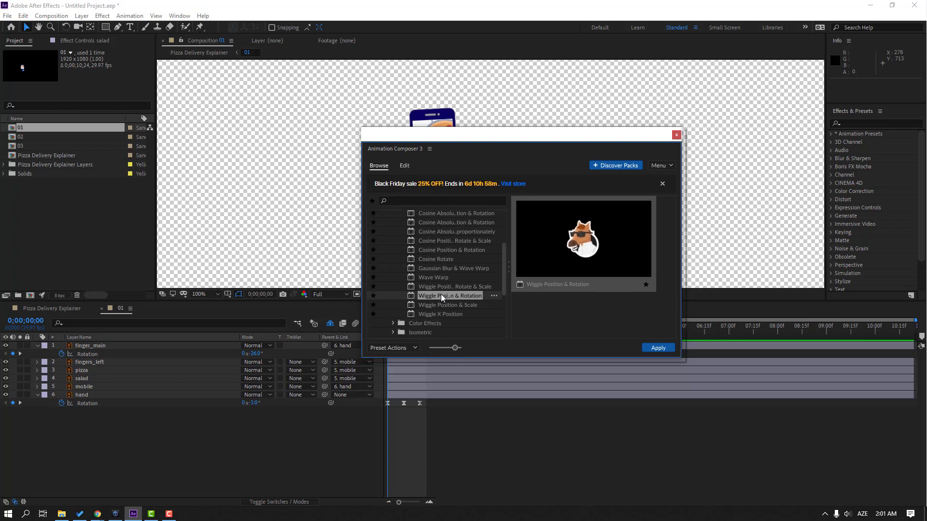
{"action": "left_click", "coordinate": [430, 306]}
{"action": "left_click", "coordinate": [442, 268]}
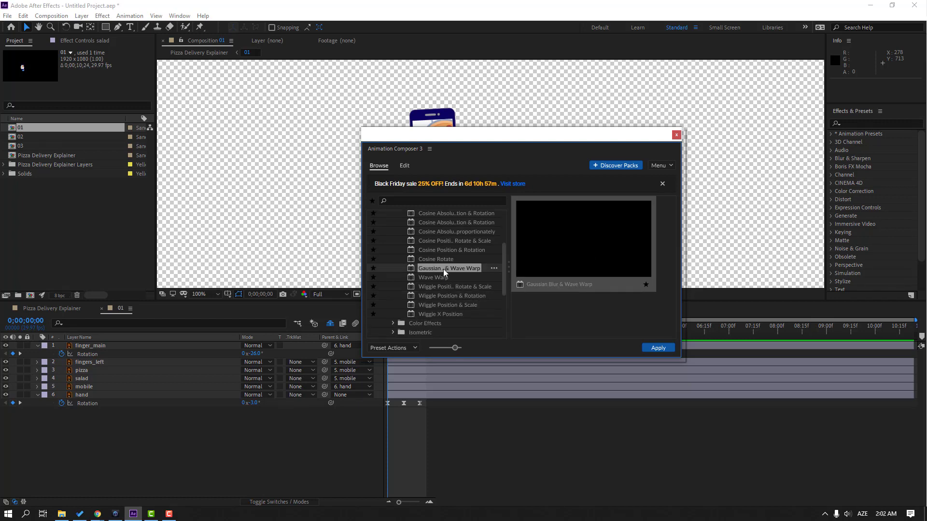
Apply the Cosine Rotate preset to the pizza and salad layers and close Animation Composer.
{"action": "left_click", "coordinate": [438, 258]}
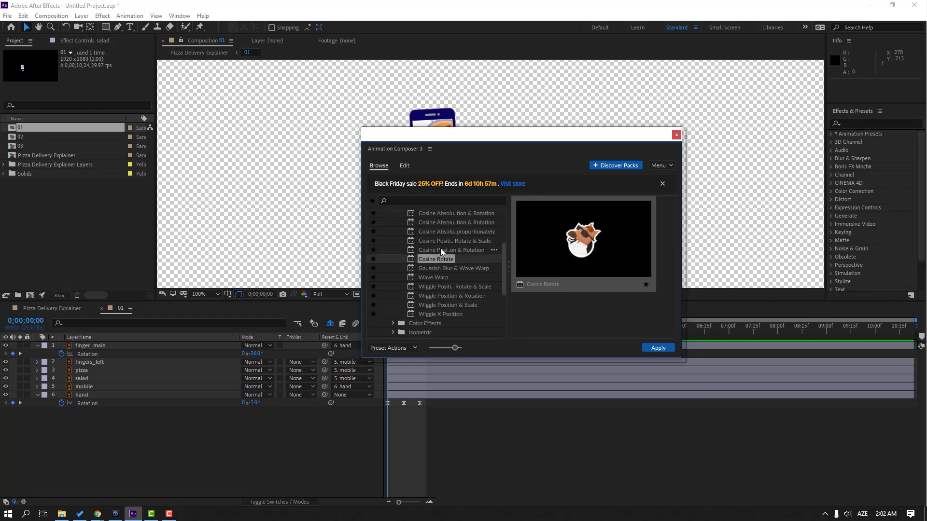
{"action": "left_click", "coordinate": [96, 370]}
{"action": "left_click", "coordinate": [94, 379], "text": "ctrl"}
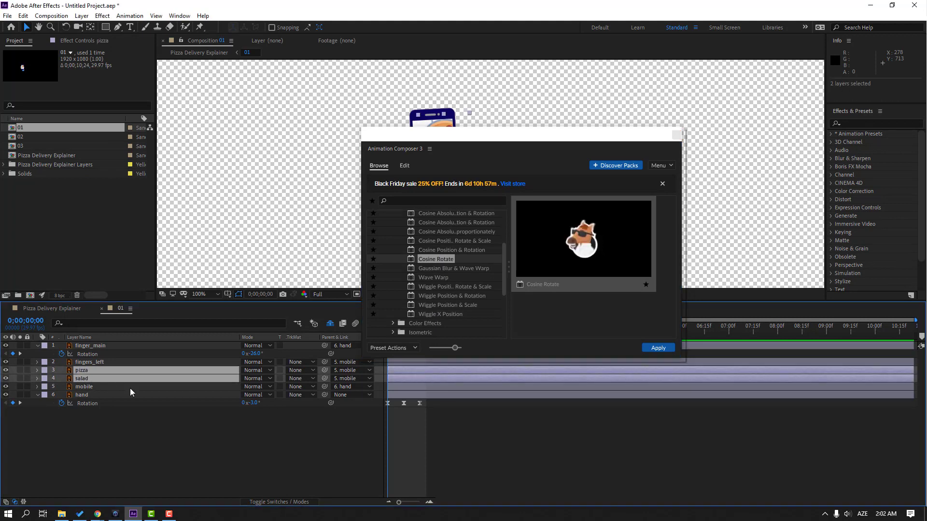
{"action": "left_click", "coordinate": [654, 348]}
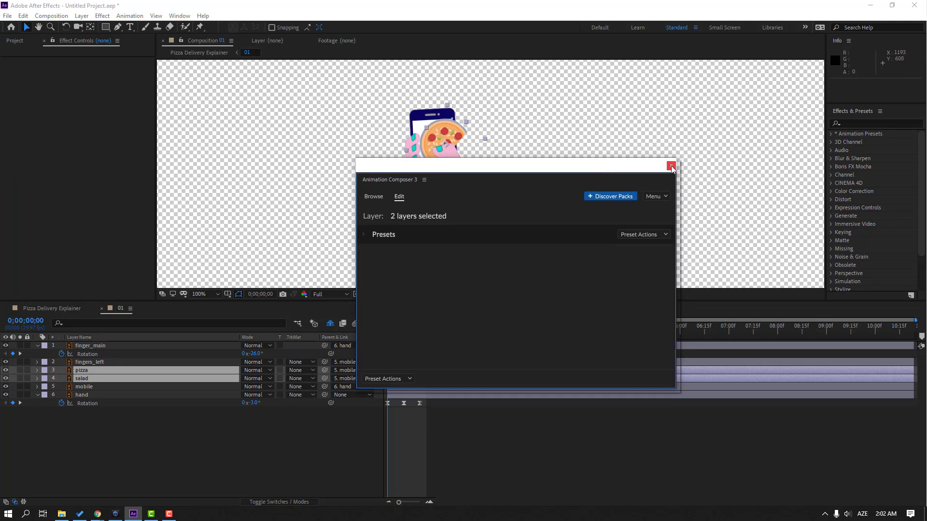
{"action": "left_click", "coordinate": [671, 166]}
Extend the work area to just before the 6-second mark and preview the pizza and salad motion.
{"action": "left_click", "coordinate": [237, 453]}
{"action": "key", "text": "space"}
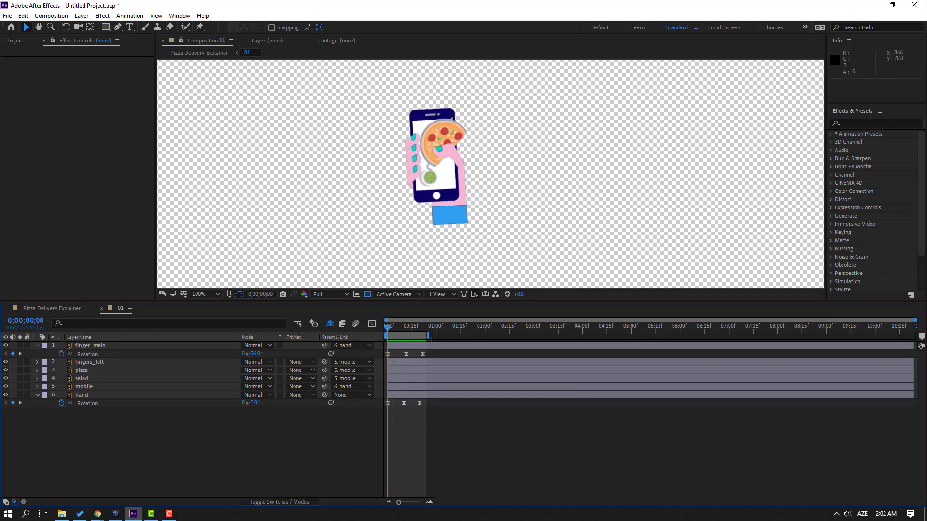
{"action": "left_click_drag", "start_coordinate": [428, 335], "coordinate": [676, 335]}
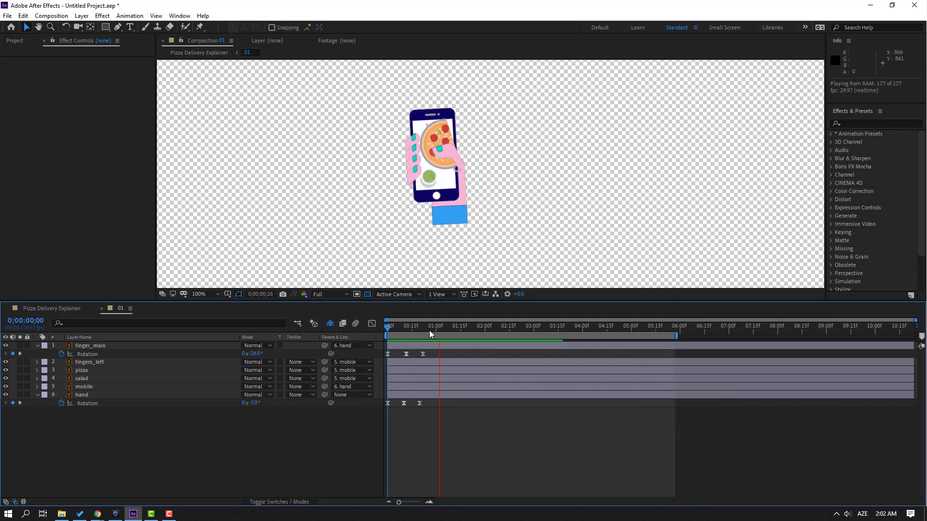
Set the Intensity of the pizza layer's AC FX Controls to 10 and preview the animation.
{"action": "left_click", "coordinate": [80, 371]}
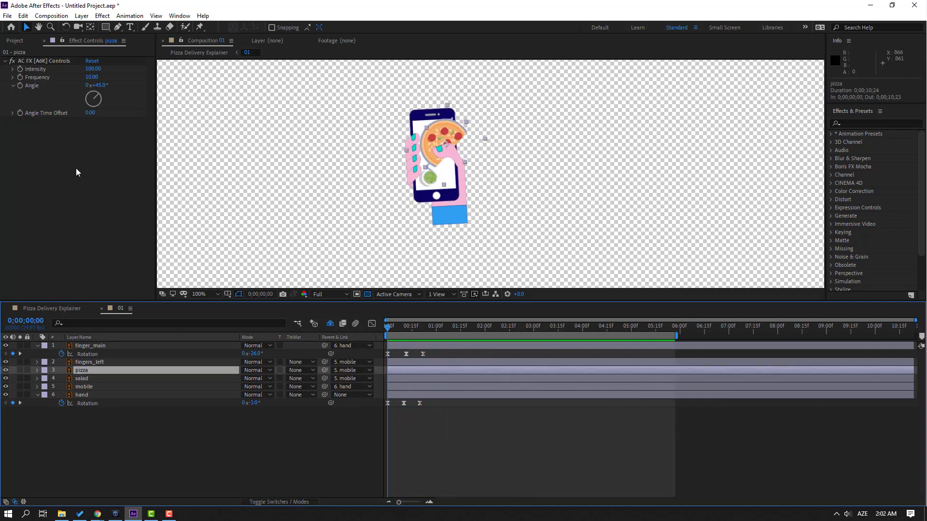
{"action": "left_click", "coordinate": [92, 69]}
{"action": "type", "text": "10"}
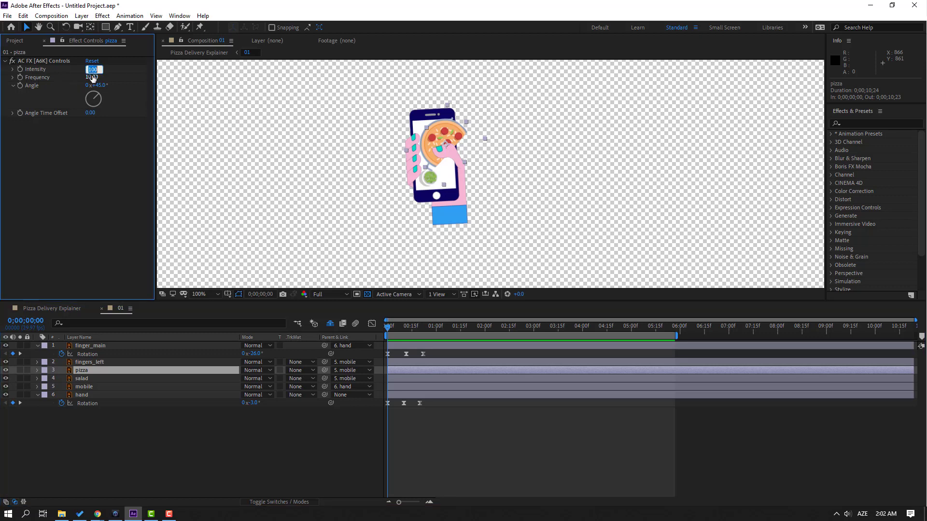
{"action": "key", "text": "Return"}
{"action": "key", "text": "space"}
{"action": "key", "text": "space"}
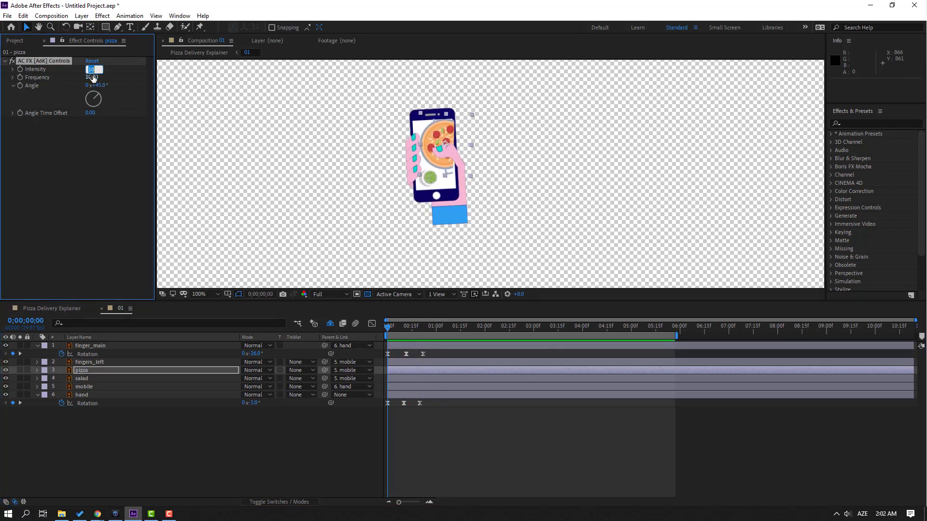
Try an Intensity of 50 in the pizza layer's AC FX Controls and preview the animation.
{"action": "type", "text": "50"}
{"action": "key", "text": "Return"}
{"action": "key", "text": "space"}
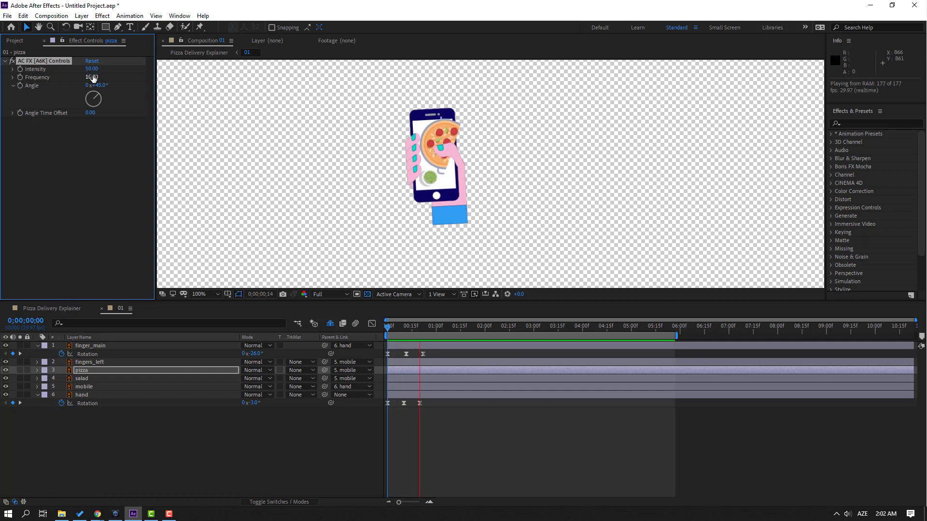
{"action": "key", "text": "space"}
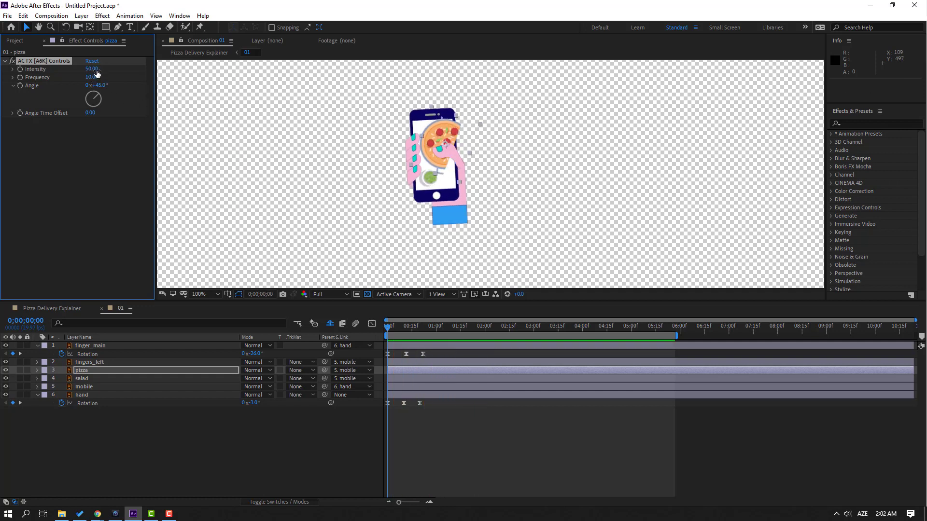
Set the Intensity of the pizza layer's AC FX Controls to 20 and preview the animation.
{"action": "left_click", "coordinate": [93, 69]}
{"action": "type", "text": "20"}
{"action": "key", "text": "Return"}
{"action": "key", "text": "space"}
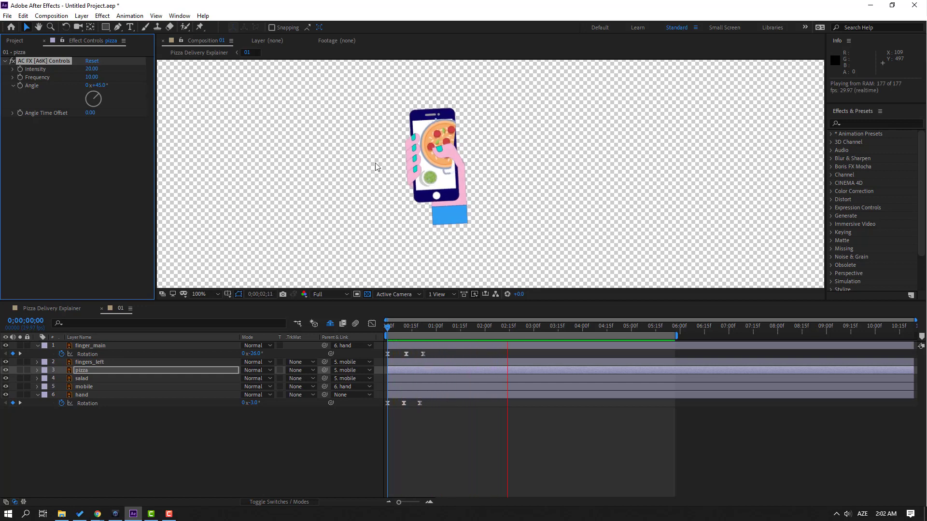
{"action": "key", "text": "space"}
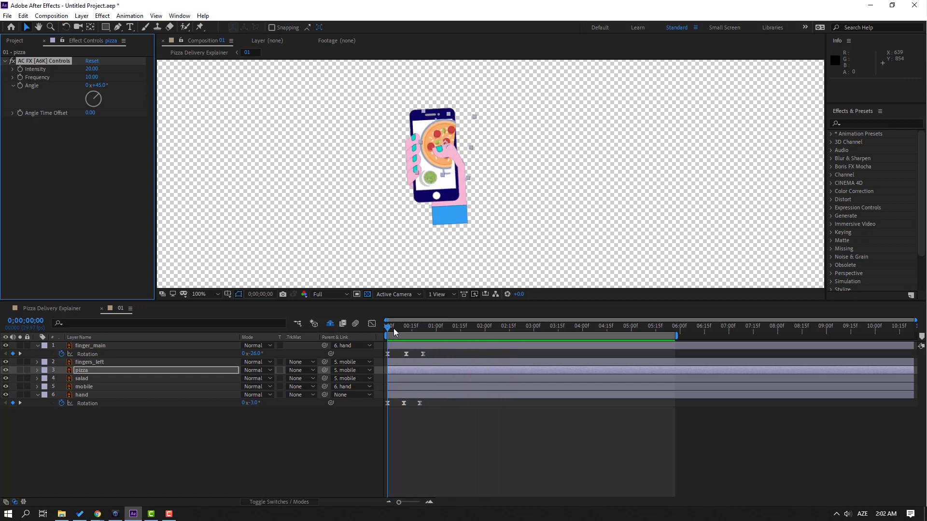
Set the Intensity of the salad layer's AC FX Controls to 20 and preview the motion up close.
{"action": "left_click", "coordinate": [82, 380]}
{"action": "left_click", "coordinate": [92, 69]}
{"action": "type", "text": "20"}
{"action": "key", "text": "Return"}
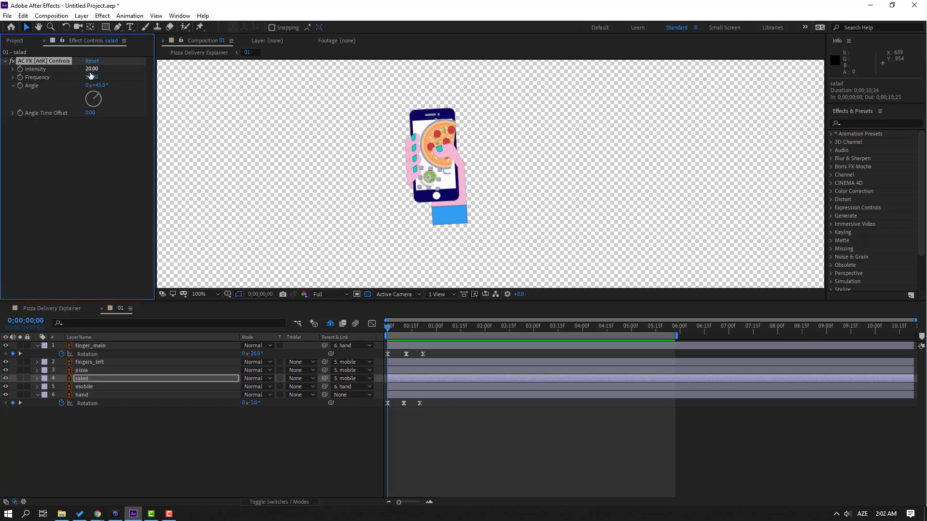
{"action": "key", "text": "space"}
{"action": "key", "text": "period"}
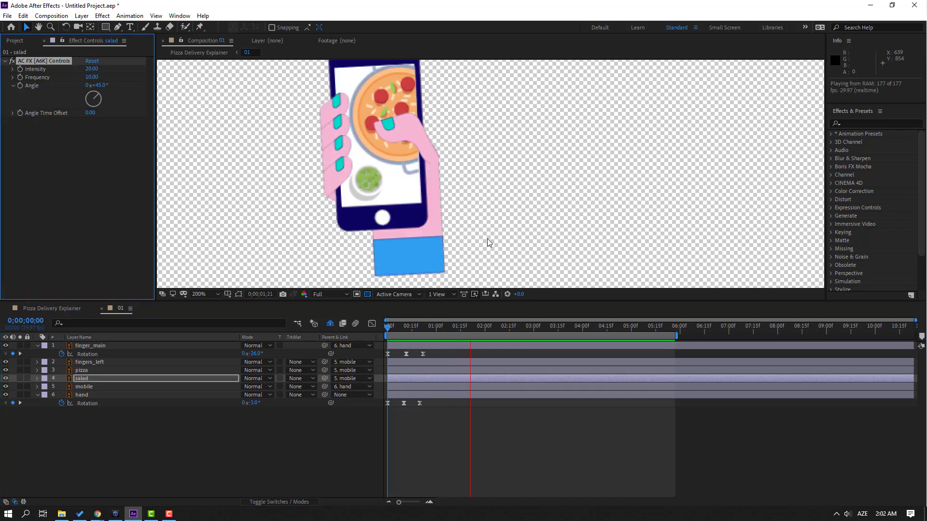
{"action": "key", "text": "space"}
Scale the pizza layer to 62%, move it slightly up on the phone screen, and preview the animation.
{"action": "left_click", "coordinate": [431, 335]}
{"action": "left_click", "coordinate": [95, 372]}
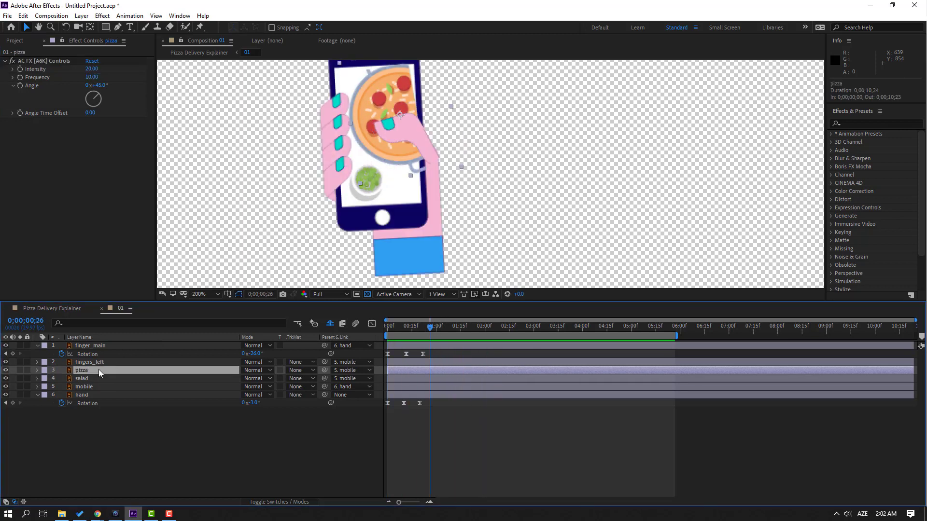
{"action": "key", "text": "s"}
{"action": "left_click_drag", "start_coordinate": [255, 378], "coordinate": [236, 379]}
{"action": "left_click_drag", "start_coordinate": [387, 122], "coordinate": [388, 104]}
{"action": "key", "text": "comma"}
{"action": "key", "text": "space"}
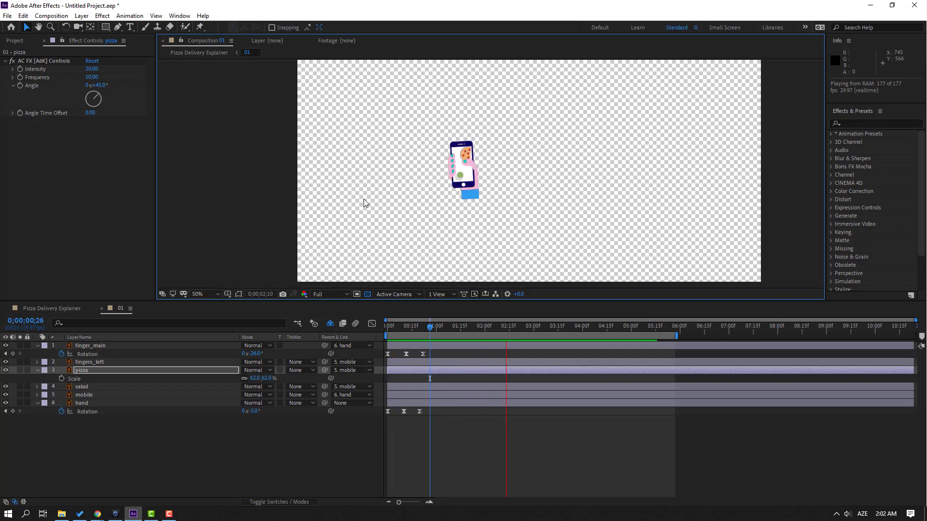
{"action": "key", "text": "space"}
Copy the three Rotation keyframes of finger_main and paste them at 0;00;01;17.
{"action": "left_click_drag", "start_coordinate": [413, 329], "coordinate": [385, 333]}
{"action": "left_click", "coordinate": [99, 347]}
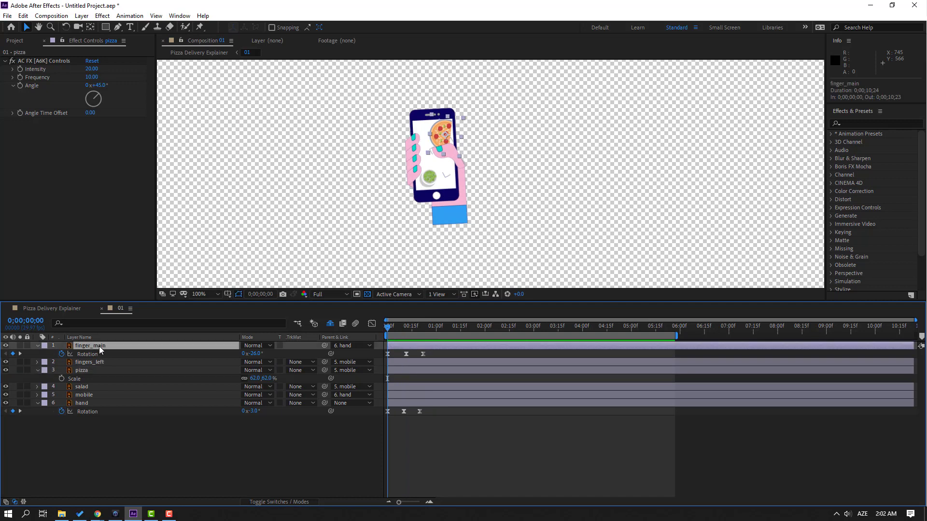
{"action": "left_click_drag", "start_coordinate": [435, 357], "coordinate": [379, 353]}
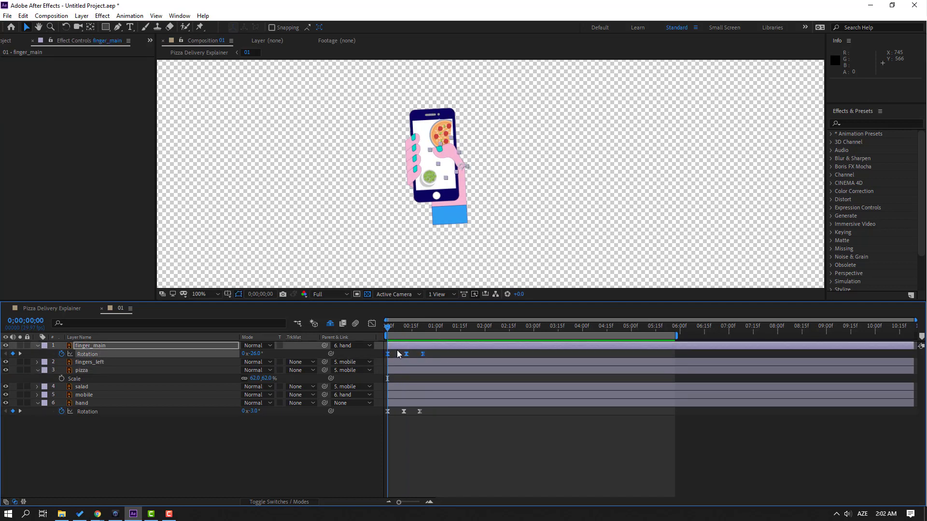
{"action": "key", "text": "ctrl+c"}
{"action": "left_click_drag", "start_coordinate": [414, 332], "coordinate": [463, 328]}
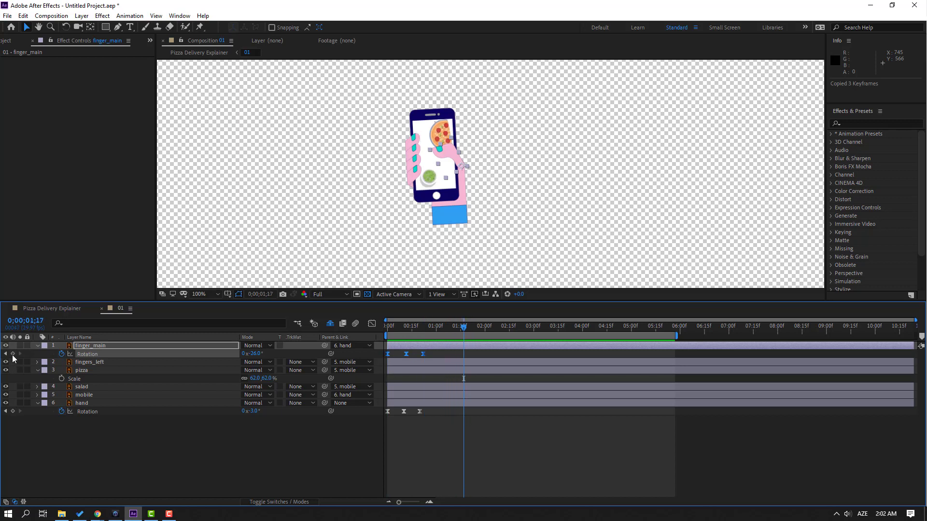
{"action": "left_click", "coordinate": [13, 354]}
{"action": "key", "text": "ctrl+v"}
Paste the finger_main Rotation keyframes at 3;04, before the 5-second mark and at 6;00, extending the work area to 0;00;06;28.
{"action": "left_click_drag", "start_coordinate": [464, 329], "coordinate": [541, 330]}
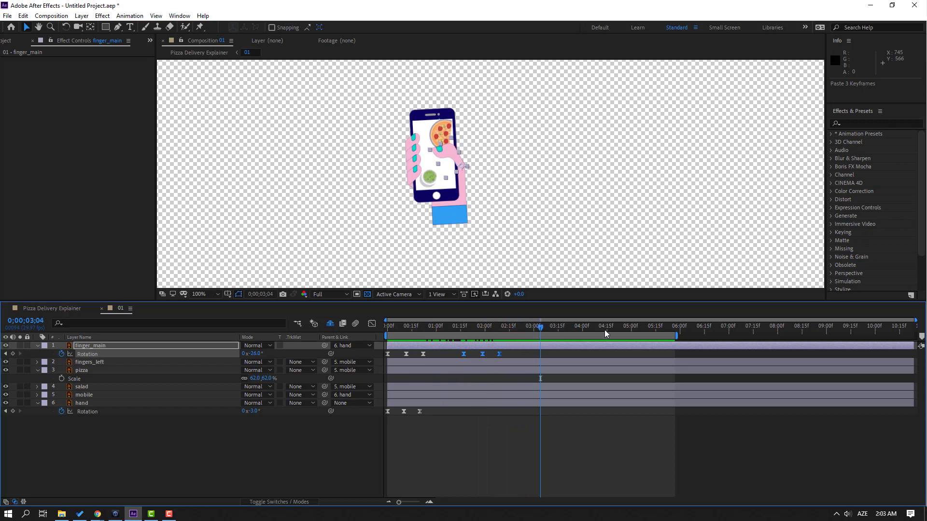
{"action": "left_click_drag", "start_coordinate": [610, 330], "coordinate": [721, 336]}
{"action": "left_click", "coordinate": [679, 330]}
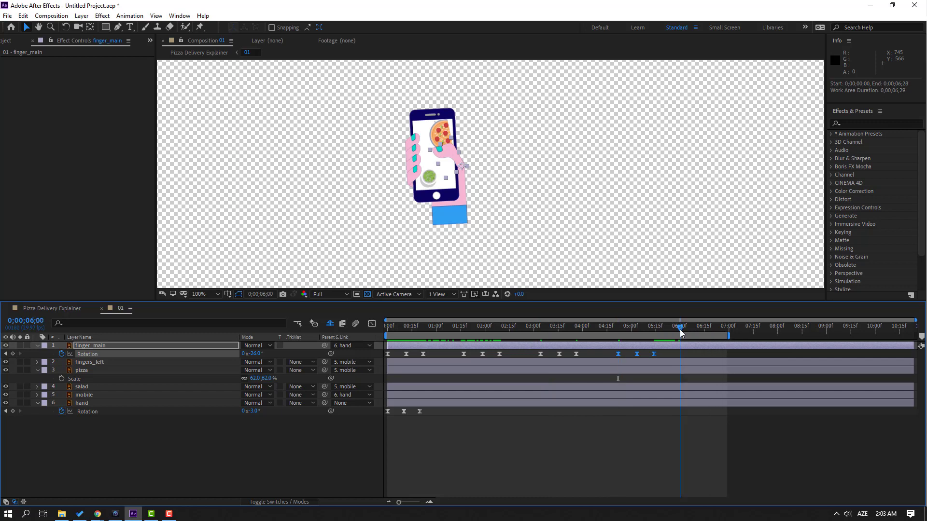
{"action": "key", "text": "ctrl+v"}
Shift the fourth group of finger_main Rotation keyframes earlier to start at 4;15 and preview the animation.
{"action": "left_click_drag", "start_coordinate": [667, 355], "coordinate": [609, 358]}
{"action": "left_click_drag", "start_coordinate": [618, 355], "coordinate": [607, 356]}
{"action": "left_click", "coordinate": [558, 440]}
{"action": "key", "text": "space"}
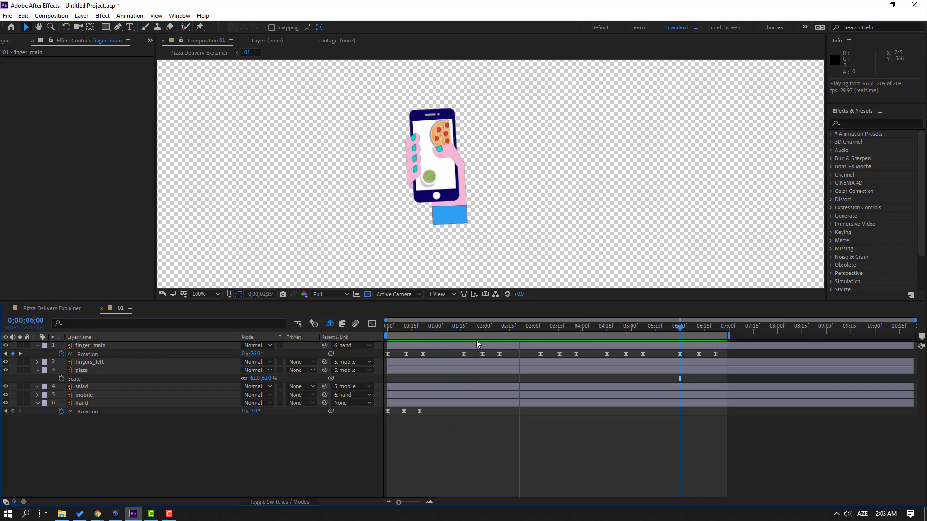
Copy the hand layer's three Rotation keyframes and paste them at 3;04 and 1;17, in line with the finger_main groups.
{"action": "left_click", "coordinate": [433, 326]}
{"action": "left_click_drag", "start_coordinate": [440, 425], "coordinate": [384, 409]}
{"action": "key", "text": "ctrl+c"}
{"action": "left_click_drag", "start_coordinate": [444, 328], "coordinate": [542, 333]}
{"action": "key", "text": "ctrl+v"}
{"action": "left_click", "coordinate": [439, 331]}
{"action": "key", "text": "ctrl+v"}
Paste the hand layer's Rotation keyframes at 4;15 and 6;00 and preview the synchronized hand and finger motion.
{"action": "left_click", "coordinate": [607, 327]}
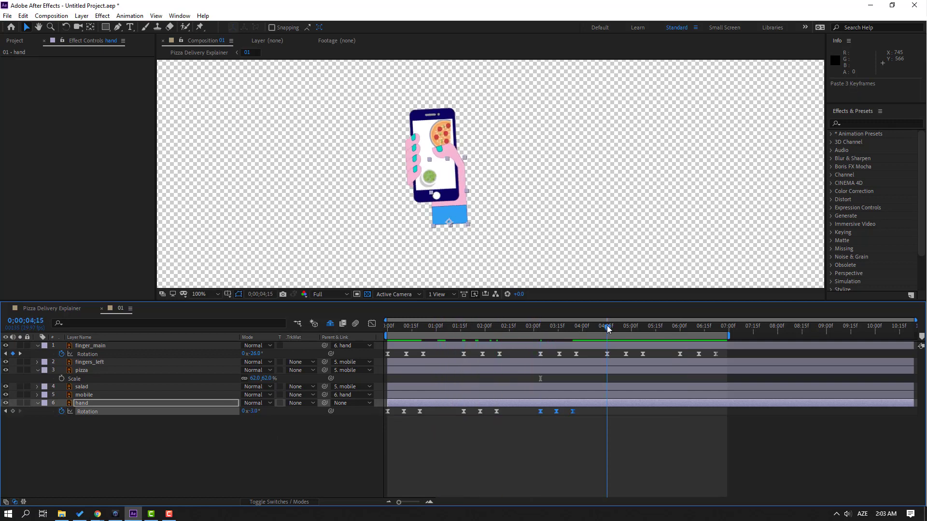
{"action": "key", "text": "ctrl+v"}
{"action": "left_click", "coordinate": [681, 327]}
{"action": "left_click", "coordinate": [680, 329]}
{"action": "key", "text": "ctrl+v"}
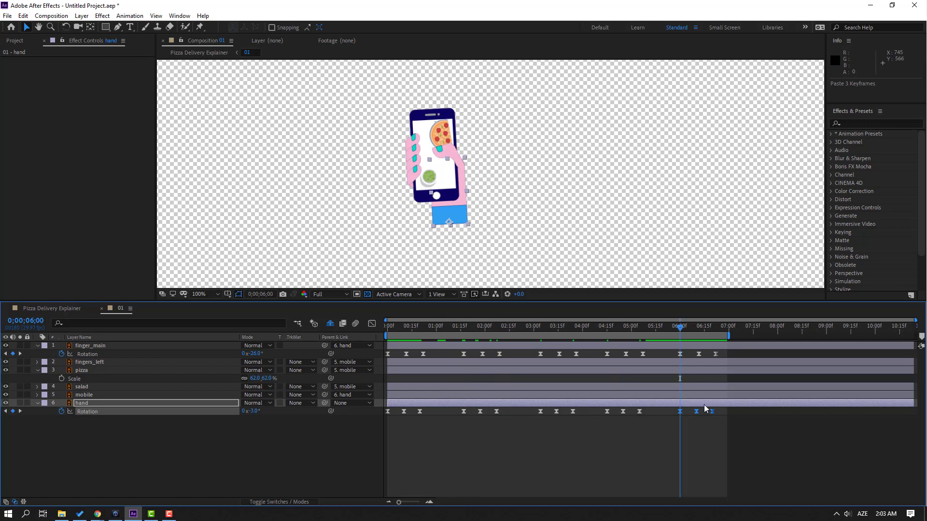
{"action": "key", "text": "space"}
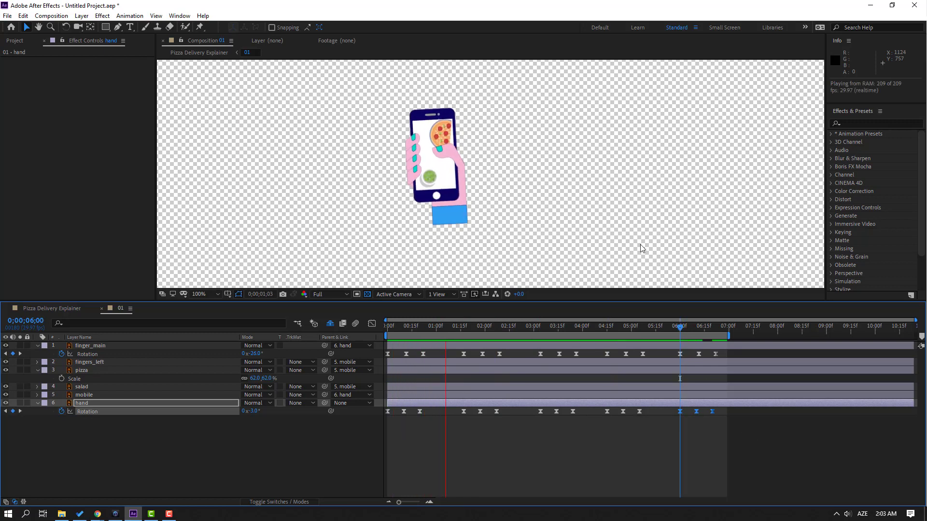
{"action": "scroll", "coordinate": [471, 251], "scroll_direction": "down", "scroll_amount": 1}
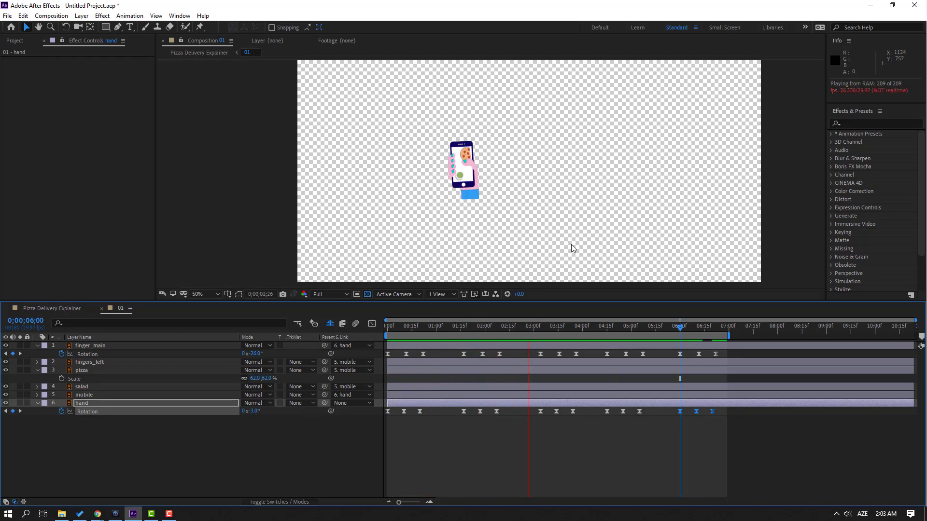
{"action": "scroll", "coordinate": [559, 256], "scroll_direction": "up", "scroll_amount": 2}
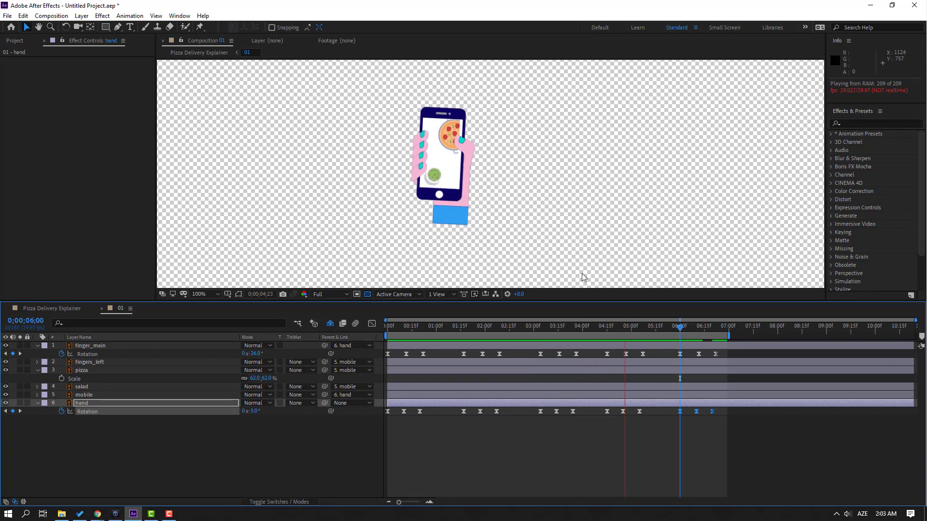
{"action": "key", "text": "space"}
Trim composition 01 to its work area and close its timeline.
{"action": "right_click", "coordinate": [459, 335]}
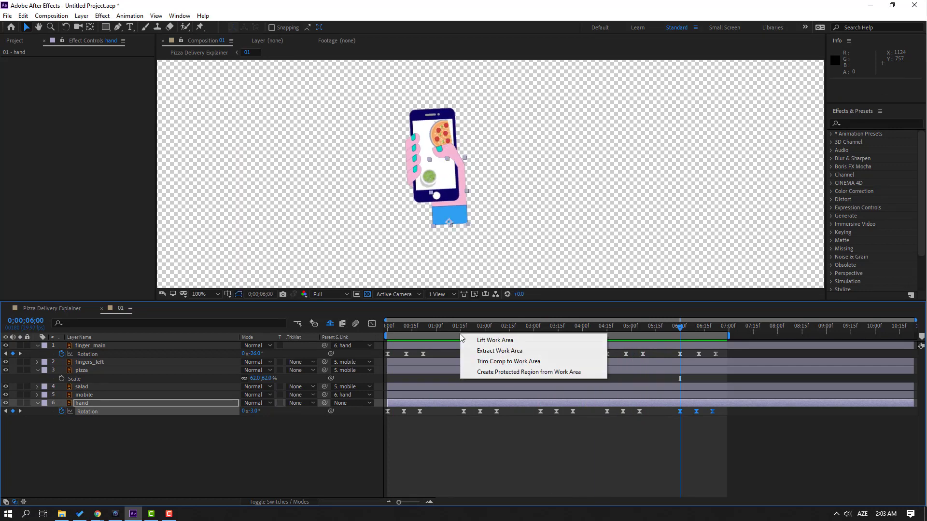
{"action": "left_click", "coordinate": [563, 363]}
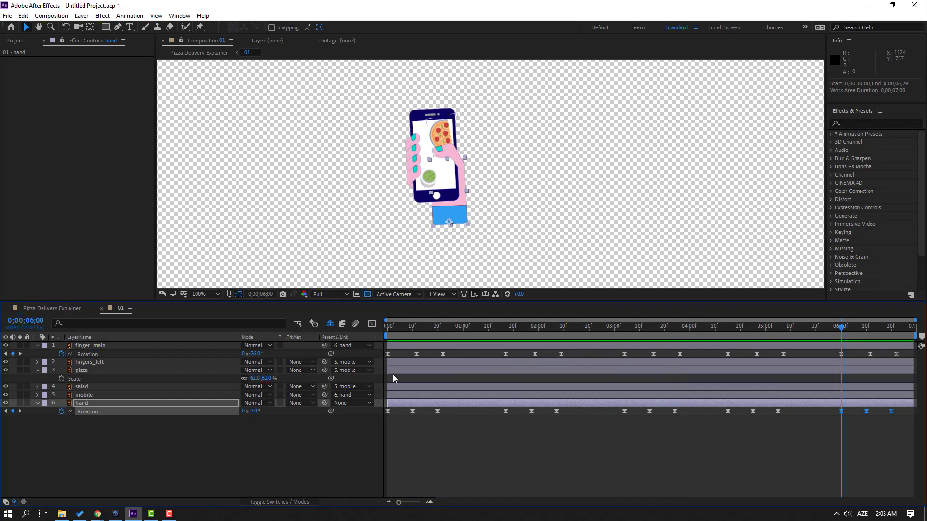
{"action": "left_click", "coordinate": [102, 309]}
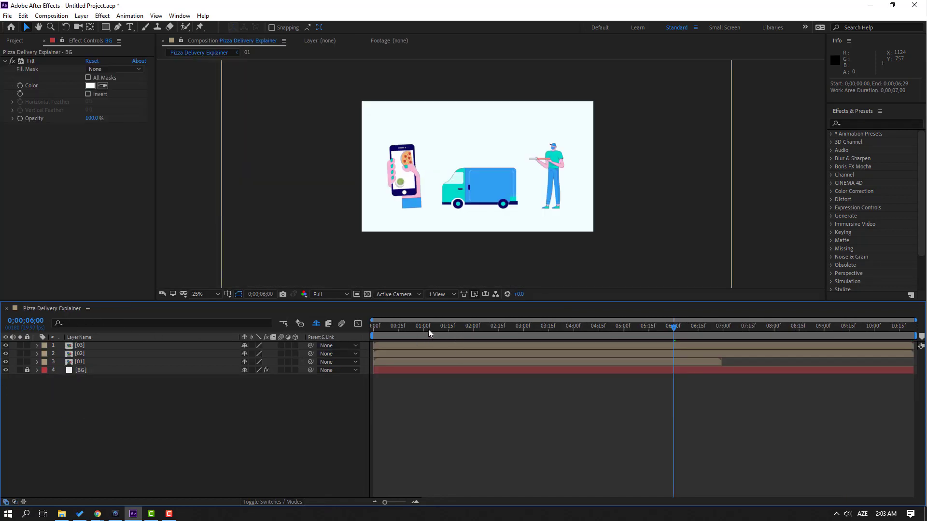
Return to the start of Pizza Delivery Explainer and open composition 02 with the van in close view.
{"action": "left_click_drag", "start_coordinate": [428, 332], "coordinate": [121, 364]}
{"action": "left_click", "coordinate": [80, 356]}
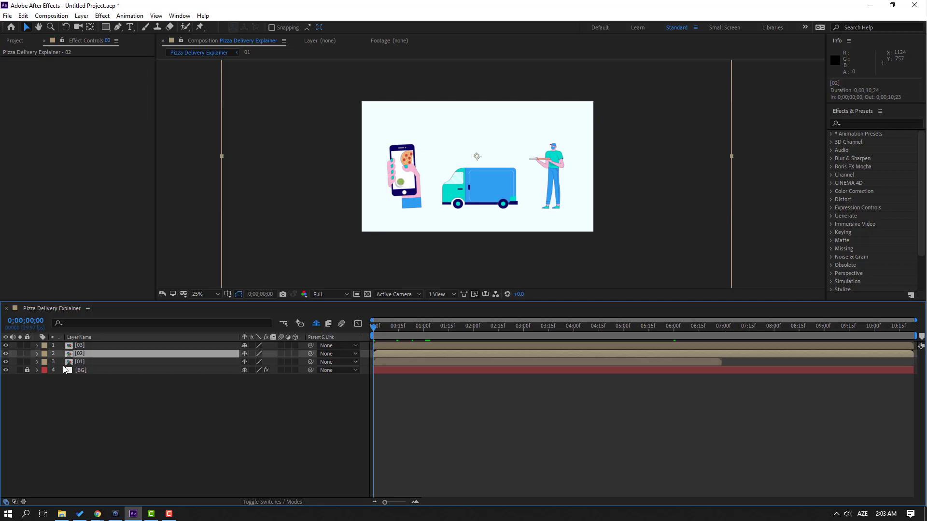
{"action": "double_click", "coordinate": [79, 355]}
{"action": "scroll", "coordinate": [508, 230], "scroll_direction": "up", "scroll_amount": 4}
{"action": "left_click_drag", "start_coordinate": [472, 260], "coordinate": [450, 102]}
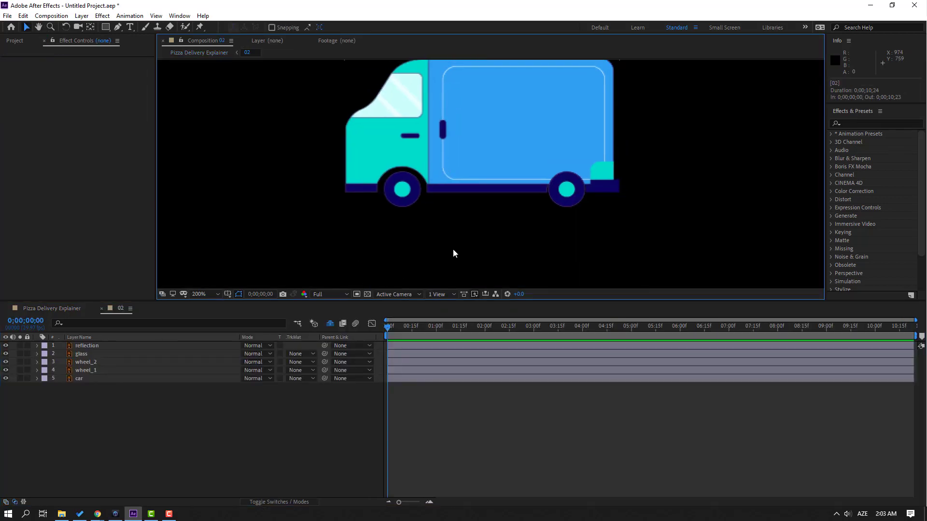
Add starting Rotation keyframes at 0 seconds to the wheel_1 and wheel_2 layers.
{"action": "left_click", "coordinate": [395, 205]}
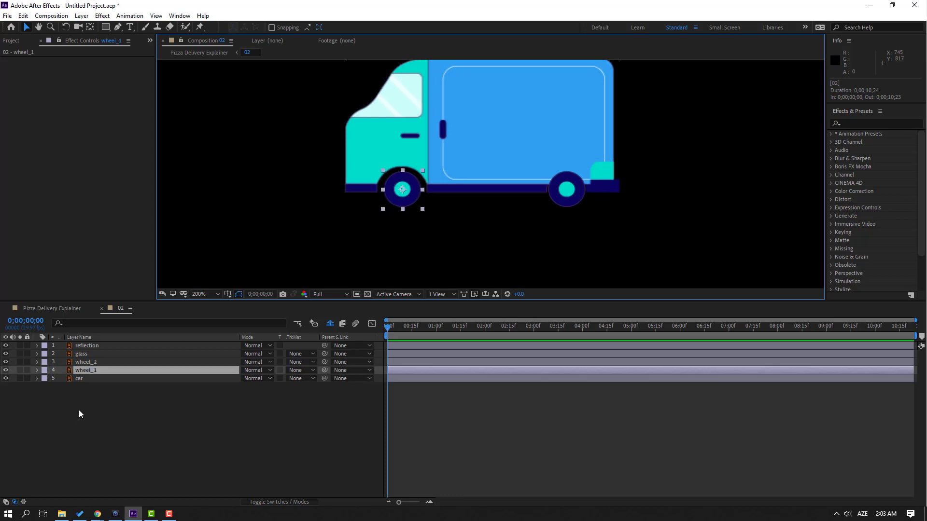
{"action": "key", "text": "r"}
{"action": "left_click", "coordinate": [99, 363]}
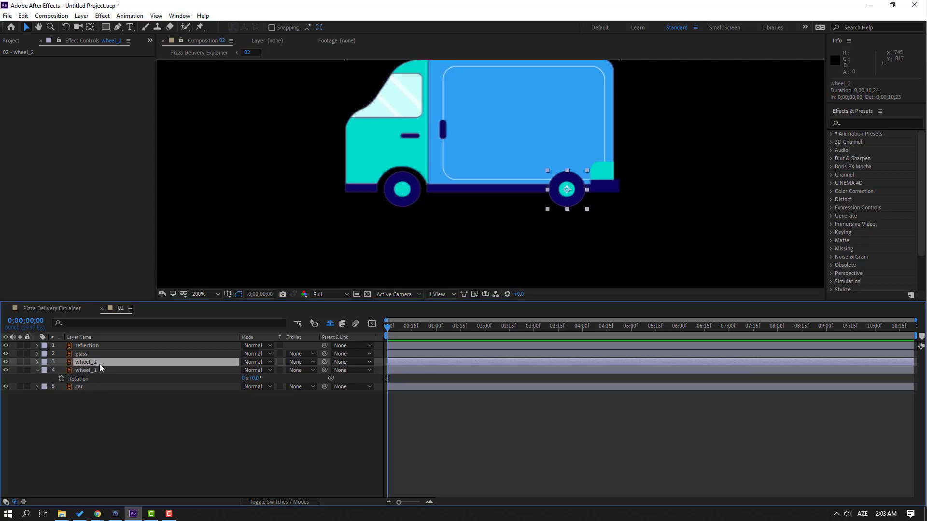
{"action": "key", "text": "r"}
{"action": "left_click", "coordinate": [61, 370]}
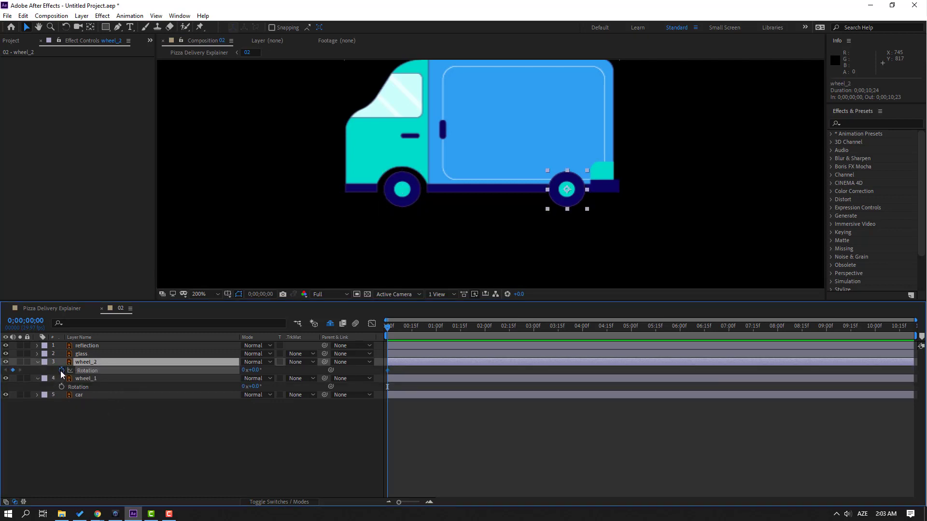
{"action": "left_click", "coordinate": [61, 386]}
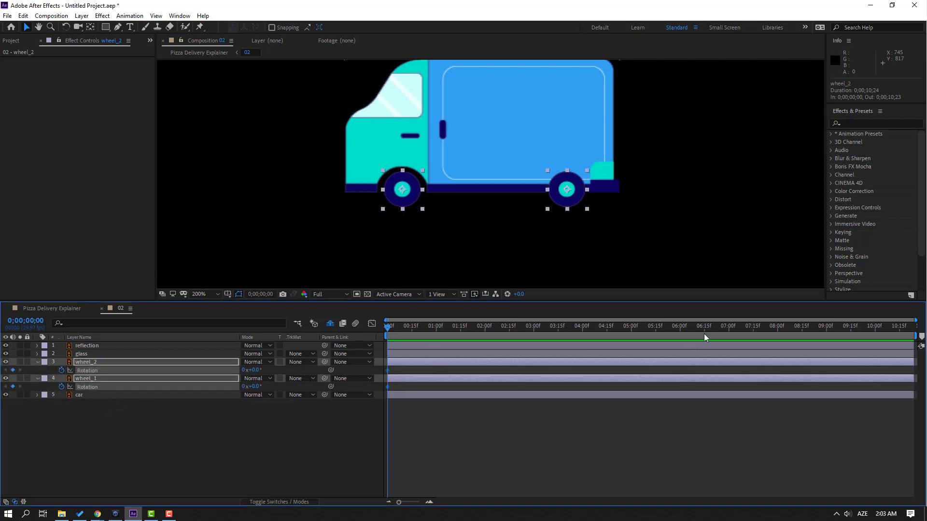
End the work area at 0;00;07;00, keyframe both wheels' Rotation there at -10 revolutions, and preview the spin.
{"action": "left_click", "coordinate": [729, 328]}
{"action": "key", "text": "n"}
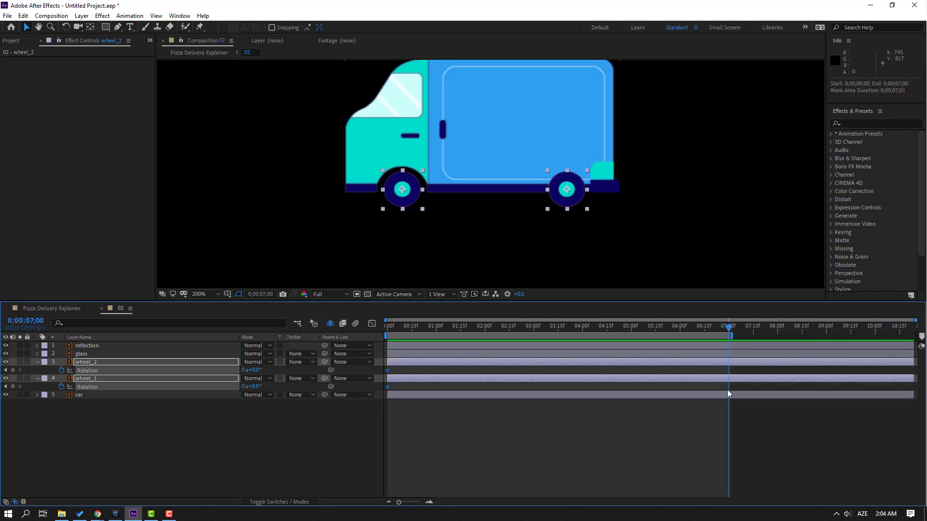
{"action": "left_click", "coordinate": [243, 371]}
{"action": "type", "text": "-10"}
{"action": "key", "text": "Return"}
{"action": "key", "text": "space"}
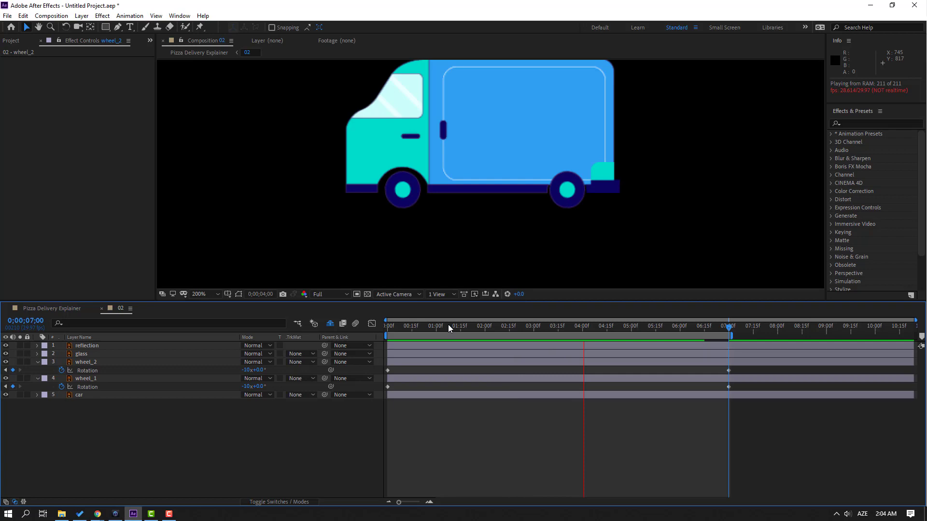
Center the wheel_1 layer's anchor point with Anchor Point Mover at the start of the timeline.
{"action": "left_click_drag", "start_coordinate": [448, 324], "coordinate": [390, 332]}
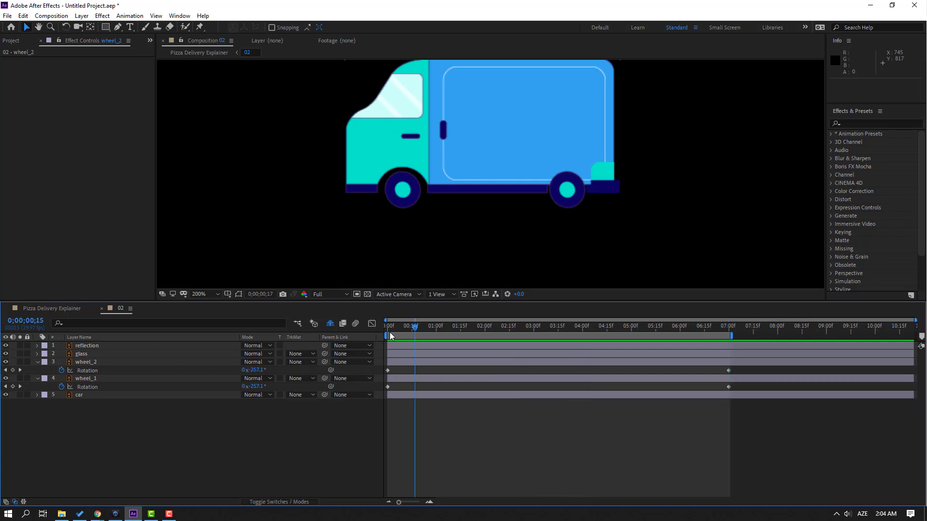
{"action": "left_click", "coordinate": [400, 196]}
{"action": "key", "text": "period"}
{"action": "key", "text": "period"}
{"action": "key", "text": "comma"}
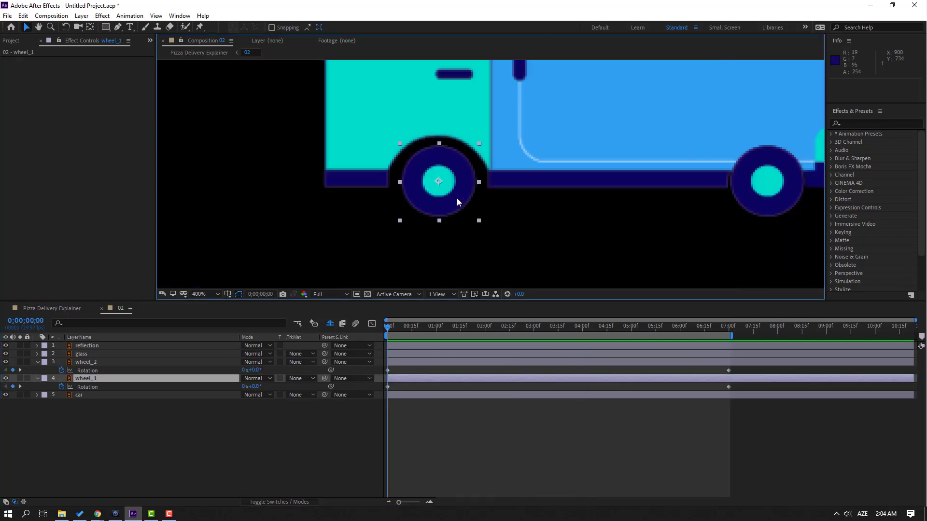
{"action": "left_click", "coordinate": [180, 16]}
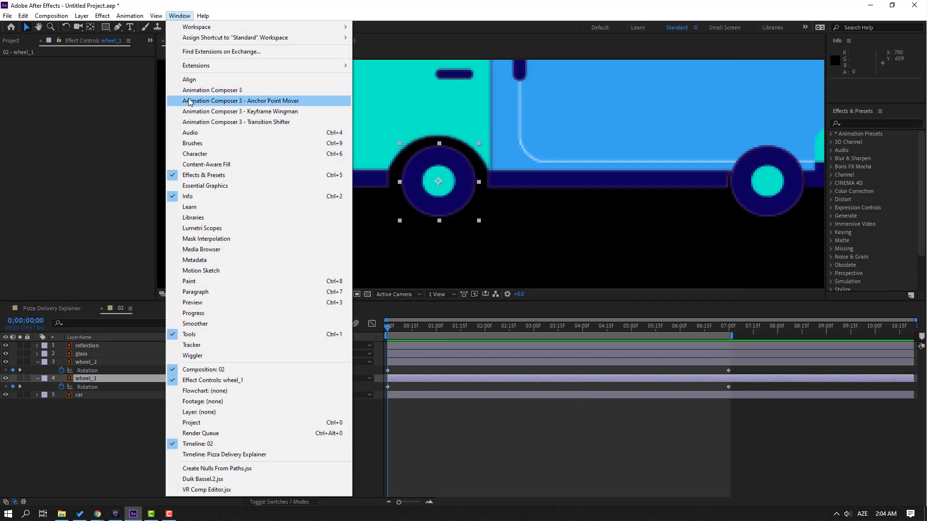
{"action": "left_click", "coordinate": [309, 102]}
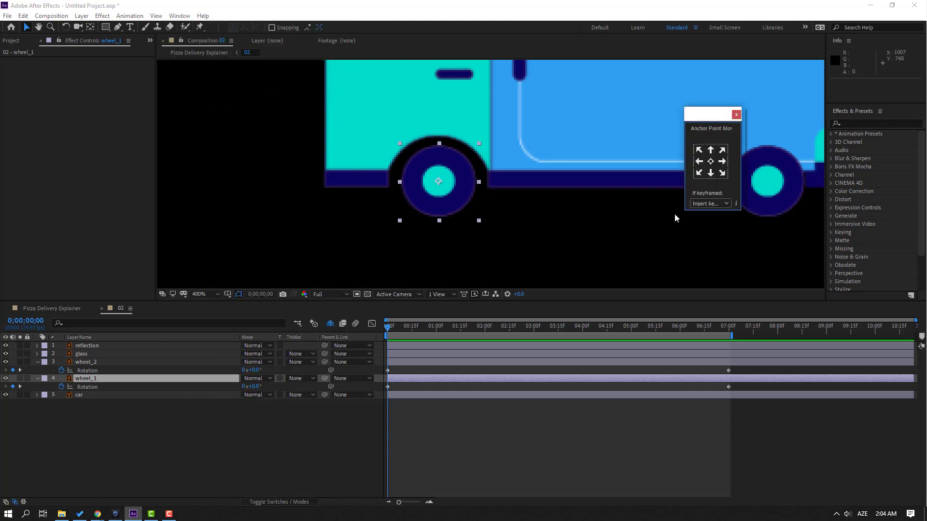
{"action": "left_click", "coordinate": [711, 163]}
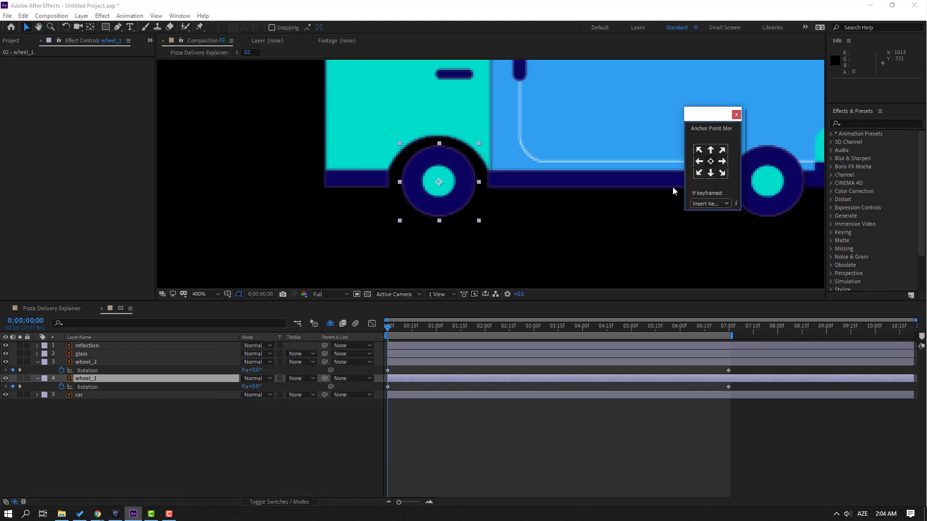
Center the wheel_2 layer's anchor point with Anchor Point Mover and preview the wheels' spin.
{"action": "left_click_drag", "start_coordinate": [583, 249], "coordinate": [429, 258]}
{"action": "left_click", "coordinate": [591, 208]}
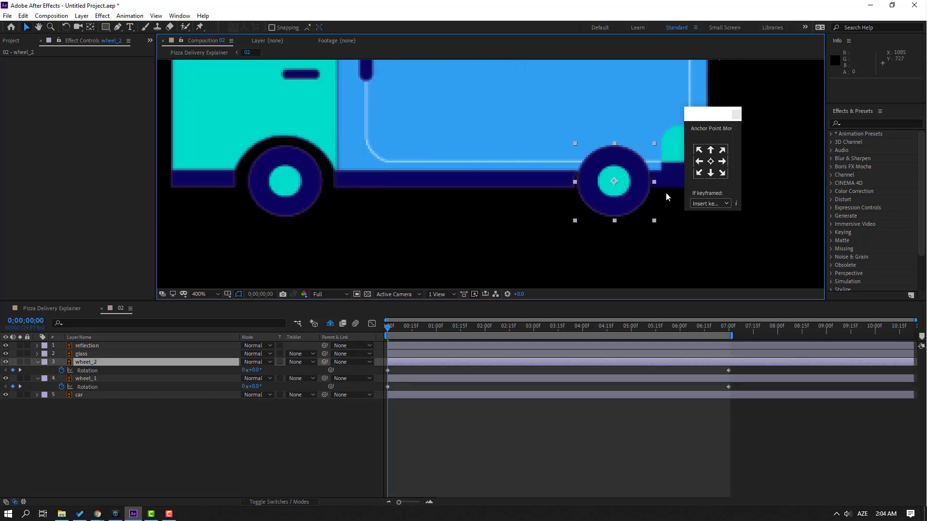
{"action": "left_click", "coordinate": [710, 161]}
{"action": "scroll", "coordinate": [470, 245], "scroll_direction": "down", "scroll_amount": 1}
{"action": "key", "text": "space"}
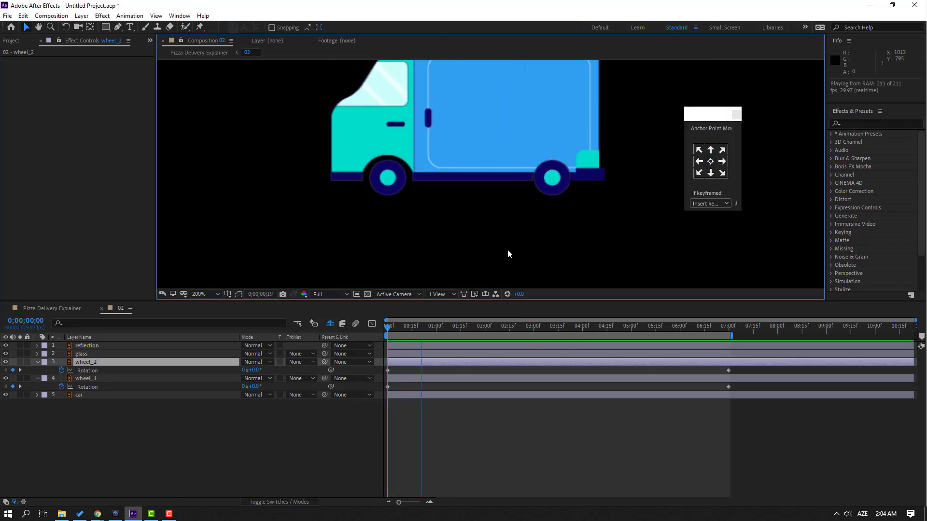
Inspect the wheels' spin up close at around 1 and 2 seconds, replay it, and close Anchor Point Mover.
{"action": "left_click_drag", "start_coordinate": [426, 324], "coordinate": [437, 326]}
{"action": "key", "text": "period"}
{"action": "left_click_drag", "start_coordinate": [654, 230], "coordinate": [478, 201]}
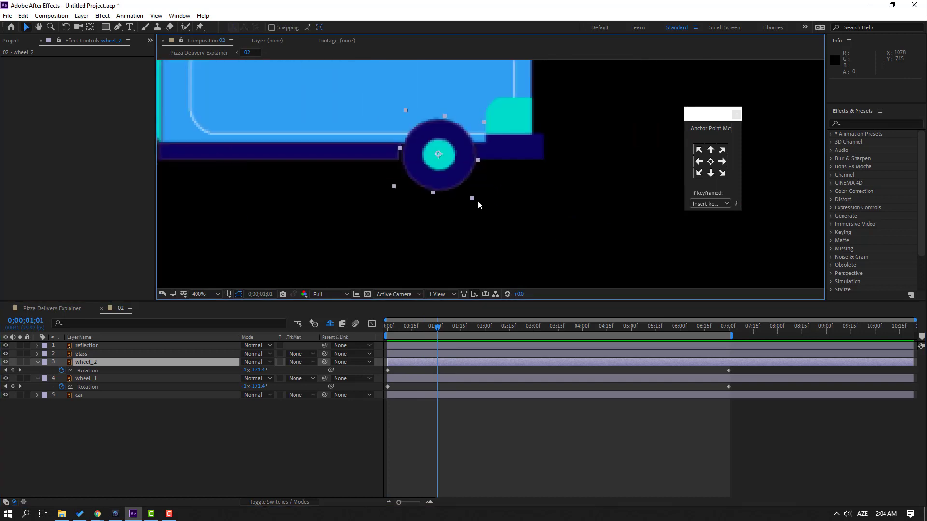
{"action": "scroll", "coordinate": [477, 200], "scroll_direction": "up", "scroll_amount": 1}
{"action": "left_click_drag", "start_coordinate": [406, 198], "coordinate": [409, 201]}
{"action": "left_click_drag", "start_coordinate": [438, 327], "coordinate": [492, 325]}
{"action": "scroll", "coordinate": [533, 222], "scroll_direction": "down", "scroll_amount": 3}
{"action": "key", "text": "space"}
{"action": "key", "text": "space"}
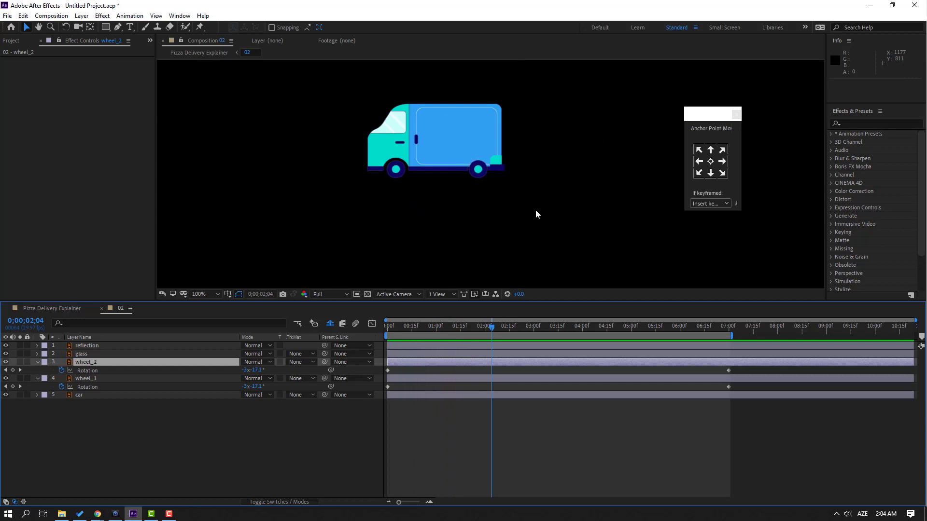
{"action": "left_click", "coordinate": [739, 117]}
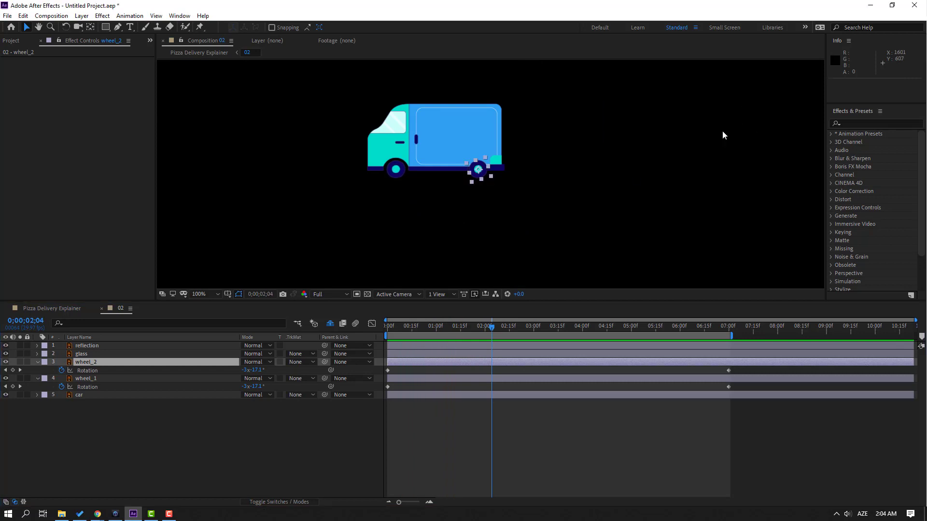
Keyframe the car layer's Position at 0 seconds, and at 0;00;00;10 with the Y value at 662.5.
{"action": "scroll", "coordinate": [459, 218], "scroll_direction": "up", "scroll_amount": 3}
{"action": "scroll", "coordinate": [458, 219], "scroll_direction": "down", "scroll_amount": 2}
{"action": "left_click", "coordinate": [86, 395]}
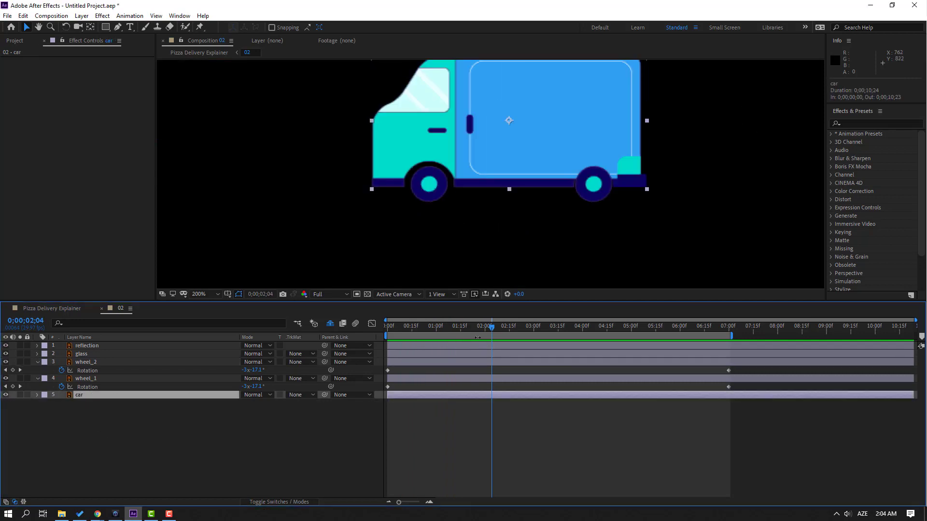
{"action": "left_click_drag", "start_coordinate": [469, 329], "coordinate": [383, 332]}
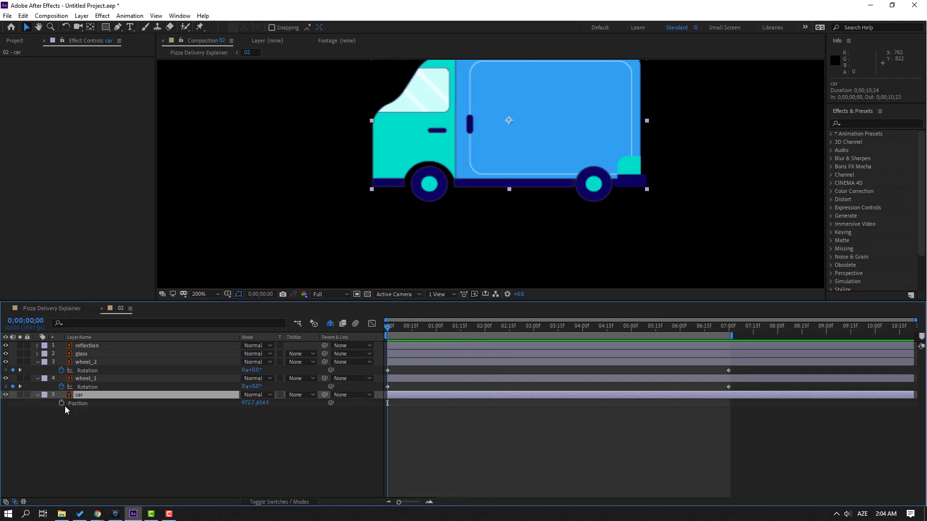
{"action": "left_click", "coordinate": [62, 404]}
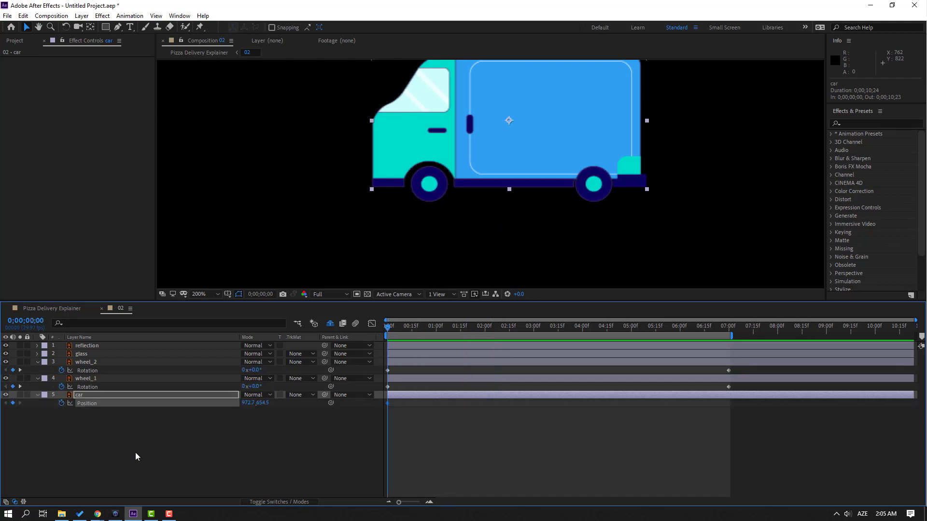
{"action": "key", "text": "shift+Page_Down"}
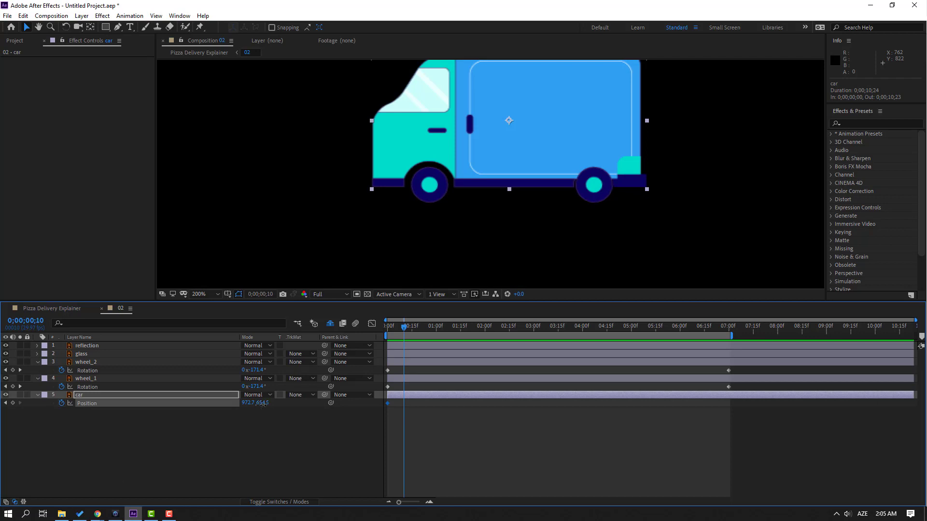
{"action": "left_click_drag", "start_coordinate": [263, 405], "coordinate": [266, 404]}
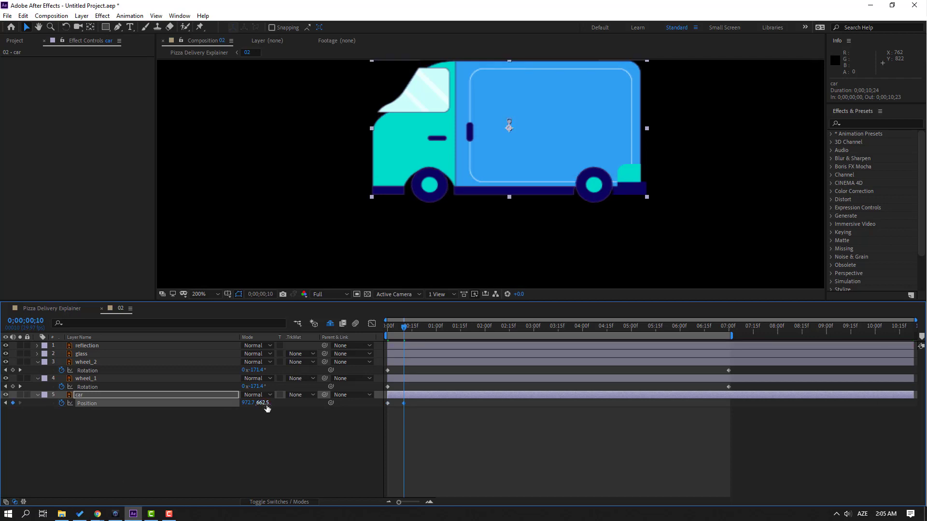
Copy the car's first Position keyframe to 0;00;00;20, end the work area there, and preview the bounce.
{"action": "key", "text": "shift+Page_Down"}
{"action": "left_click_drag", "start_coordinate": [390, 421], "coordinate": [379, 403]}
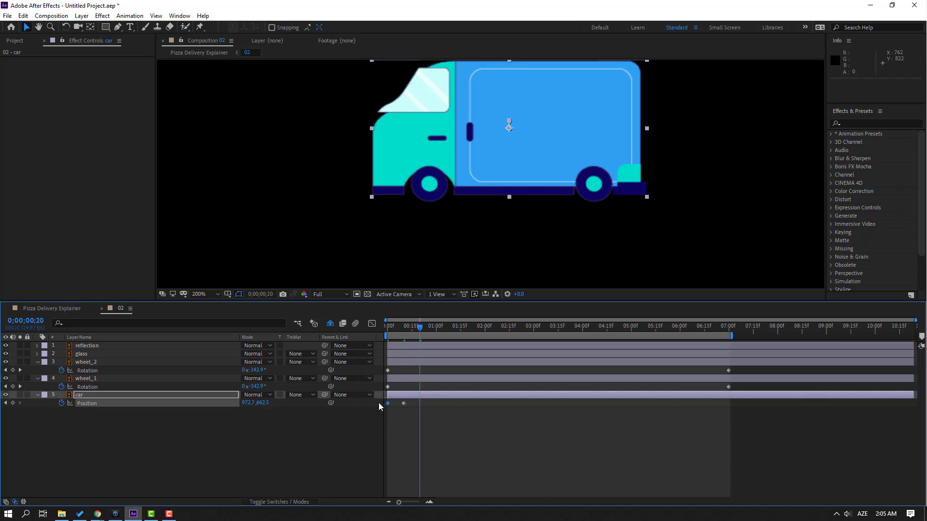
{"action": "key", "text": "ctrl+c"}
{"action": "key", "text": "ctrl+v"}
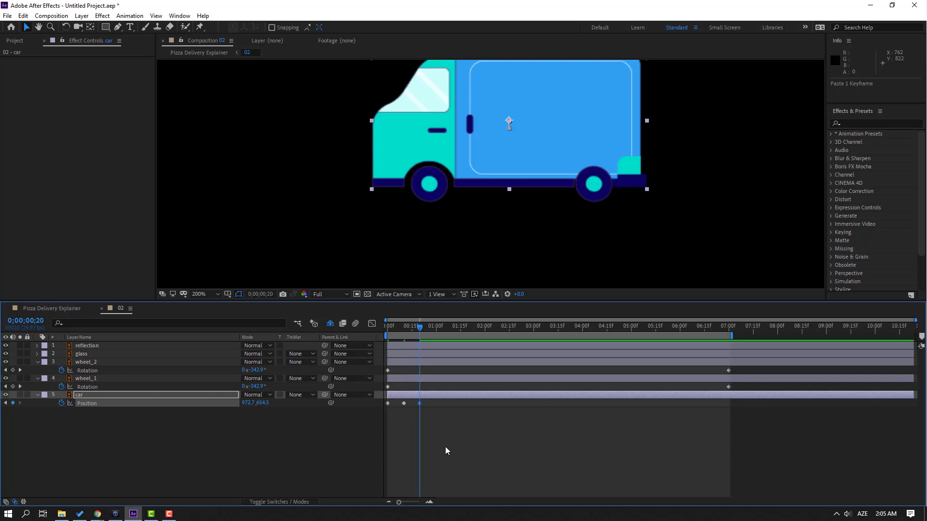
{"action": "key", "text": "n"}
{"action": "left_click", "coordinate": [500, 460]}
{"action": "key", "text": "space"}
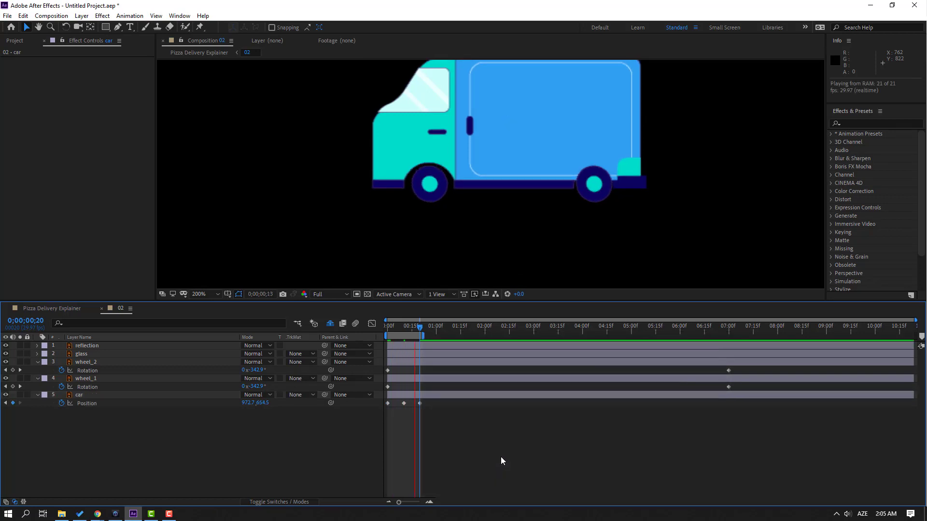
{"action": "scroll", "coordinate": [530, 207], "scroll_direction": "down", "scroll_amount": 1}
{"action": "scroll", "coordinate": [555, 237], "scroll_direction": "up", "scroll_amount": 1}
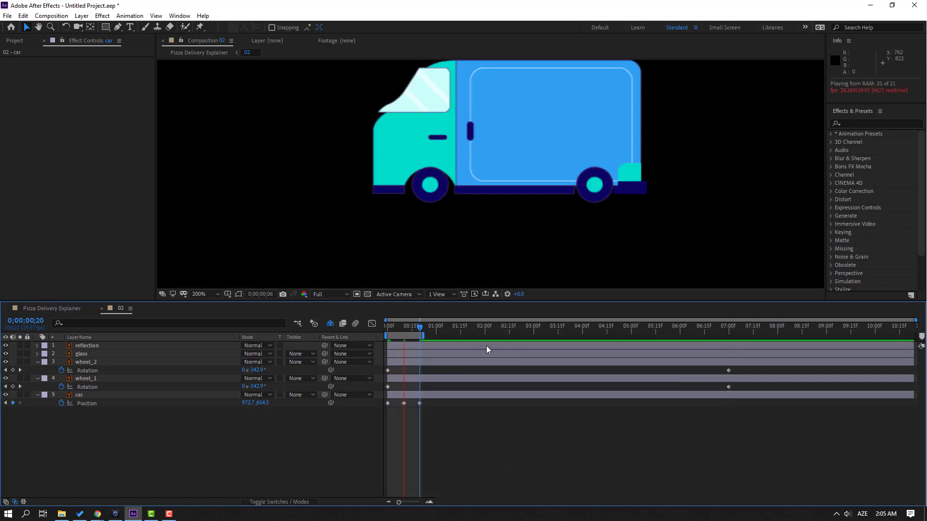
Apply Easy Ease to the car layer's three Position keyframes and preview the smoothed bounce.
{"action": "left_click_drag", "start_coordinate": [424, 424], "coordinate": [387, 407]}
{"action": "right_click", "coordinate": [387, 407]}
{"action": "mouse_move", "coordinate": [435, 396]}
{"action": "left_click", "coordinate": [523, 435]}
{"action": "key", "text": "space"}
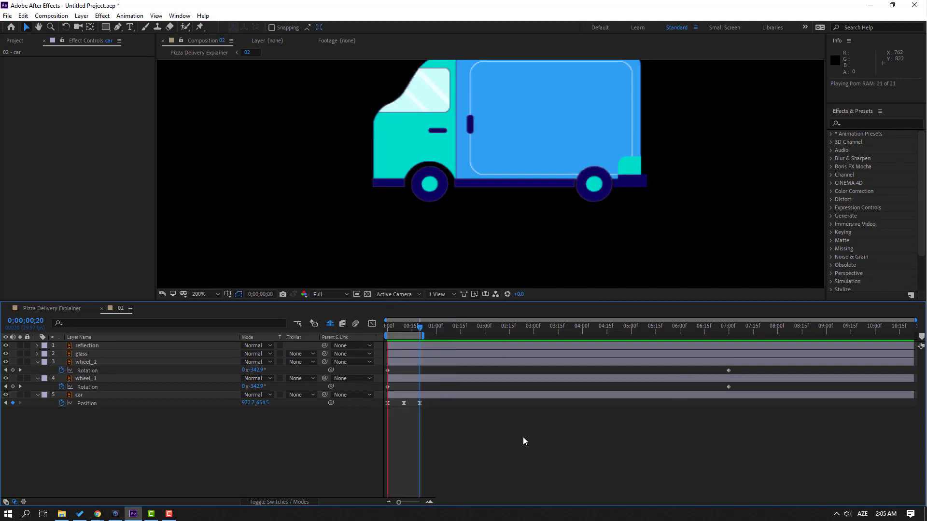
{"action": "scroll", "coordinate": [611, 233], "scroll_direction": "down", "scroll_amount": 1}
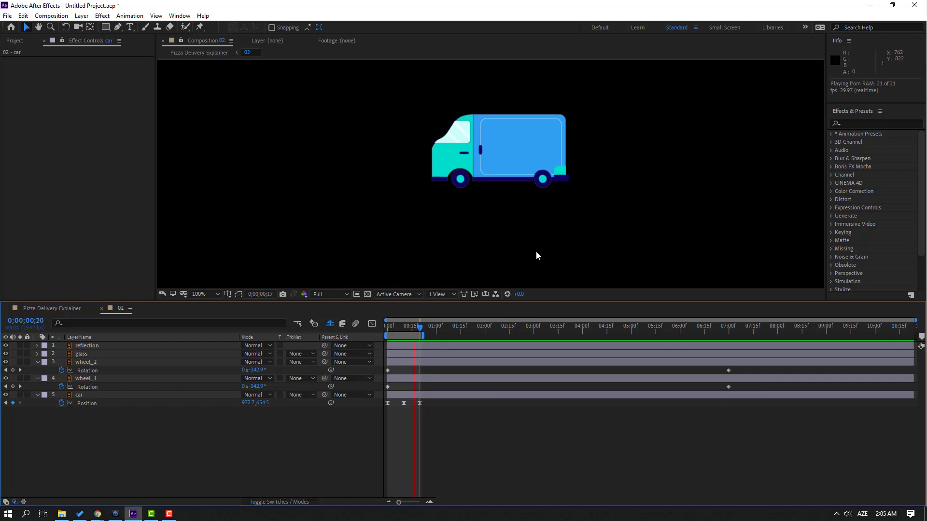
{"action": "scroll", "coordinate": [536, 251], "scroll_direction": "up", "scroll_amount": 1}
{"action": "key", "text": "space"}
Add a Rotation keyframe of 2° to the car layer at 0 seconds.
{"action": "left_click", "coordinate": [79, 395]}
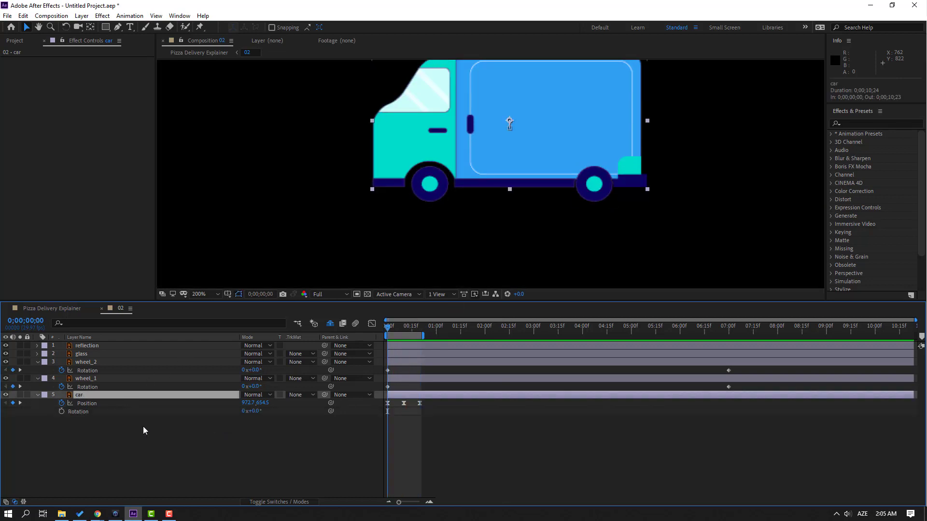
{"action": "left_click", "coordinate": [61, 412]}
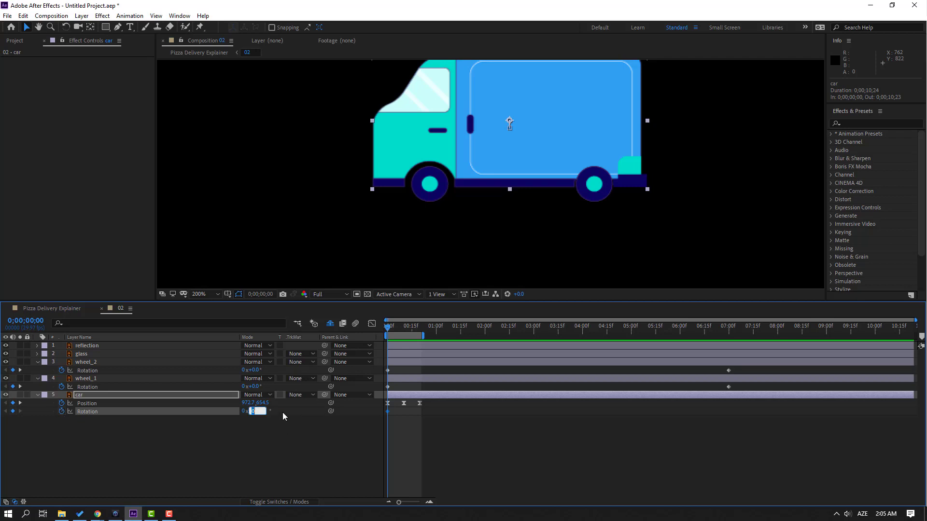
{"action": "type", "text": "2"}
{"action": "key", "text": "Return"}
Keyframe the car's Rotation at 0;00;00;10, trying -2° before settling on -1°.
{"action": "left_click", "coordinate": [400, 331]}
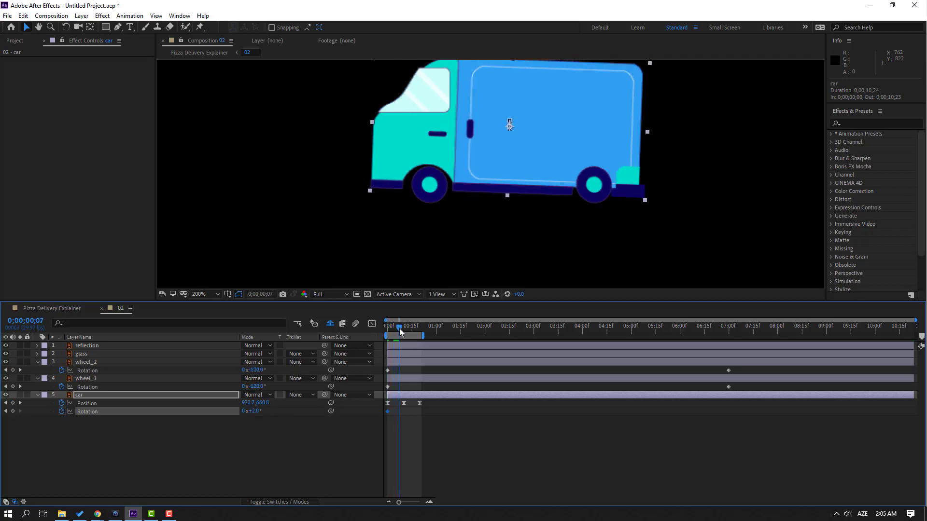
{"action": "left_click_drag", "start_coordinate": [400, 332], "coordinate": [406, 333]}
{"action": "left_click", "coordinate": [254, 411]}
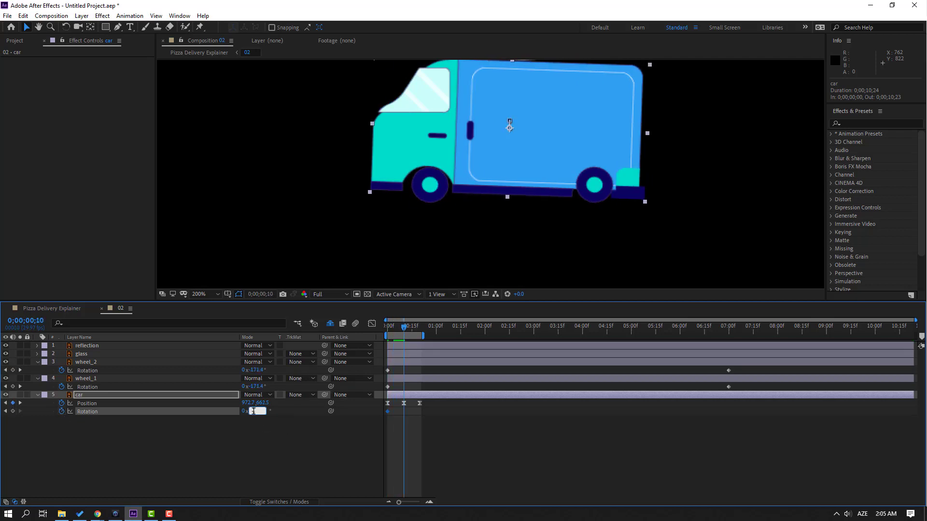
{"action": "type", "text": "-2"}
{"action": "key", "text": "Return"}
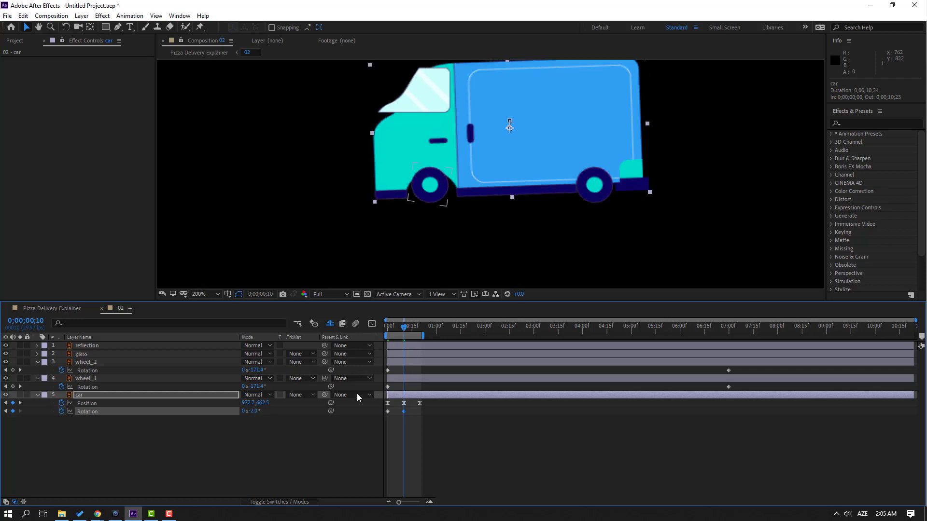
{"action": "key", "text": "Return"}
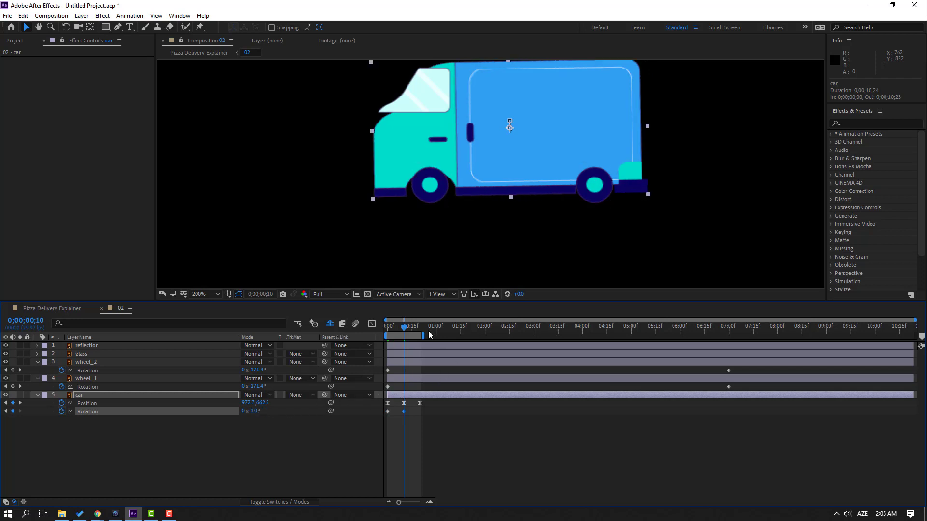
Copy the car's first Rotation keyframe to 0;00;00;20.
{"action": "left_click_drag", "start_coordinate": [407, 329], "coordinate": [421, 329]}
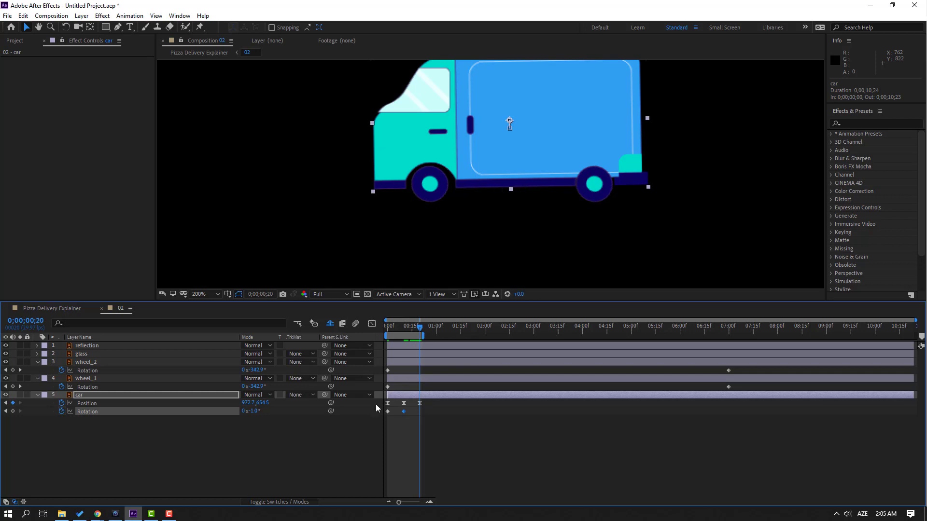
{"action": "left_click", "coordinate": [385, 420]}
{"action": "left_click", "coordinate": [388, 411]}
{"action": "key", "text": "ctrl+v"}
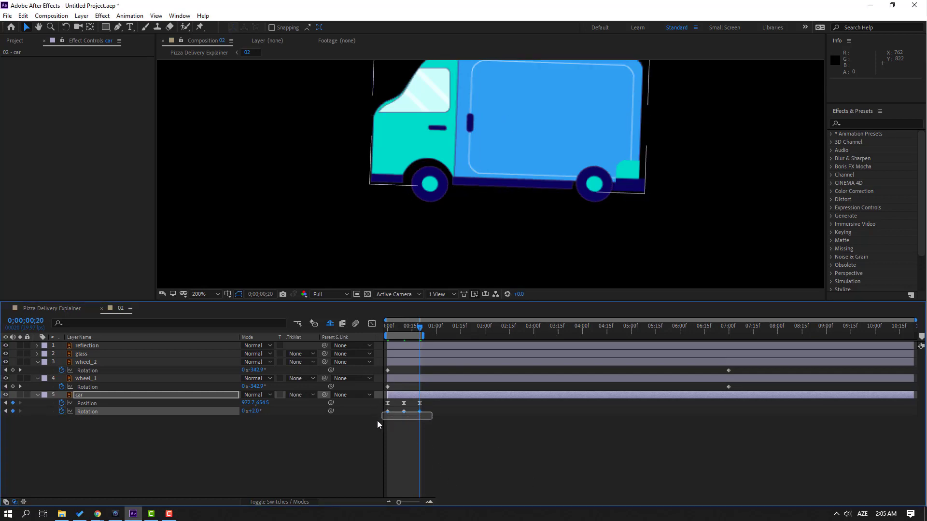
Apply Easy Ease to the car layer's three Rotation keyframes and preview the rocking motion.
{"action": "right_click", "coordinate": [387, 412]}
{"action": "mouse_move", "coordinate": [463, 405]}
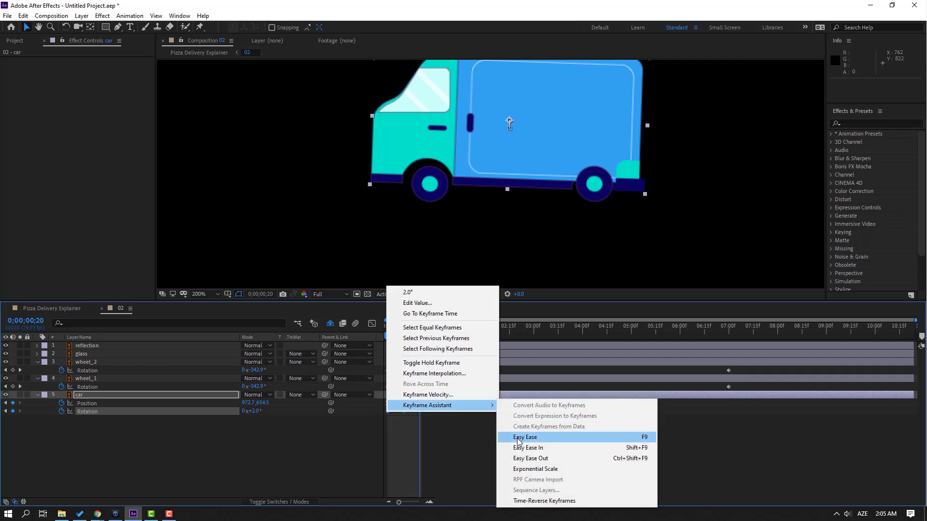
{"action": "left_click", "coordinate": [526, 437]}
{"action": "key", "text": "space"}
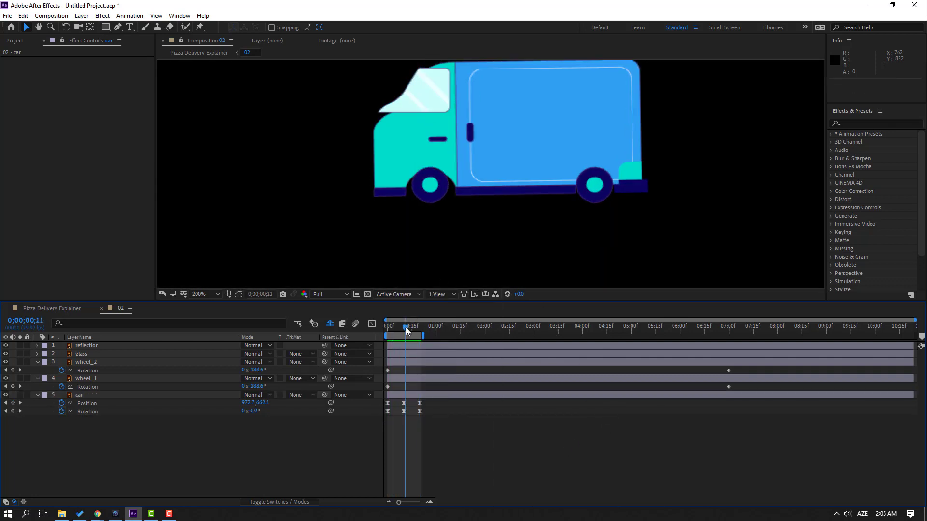
{"action": "key", "text": "space"}
Reduce the car's Rotation keyframes at 0 seconds and 0;00;00;20 to 1° and preview the rocking.
{"action": "left_click", "coordinate": [255, 412]}
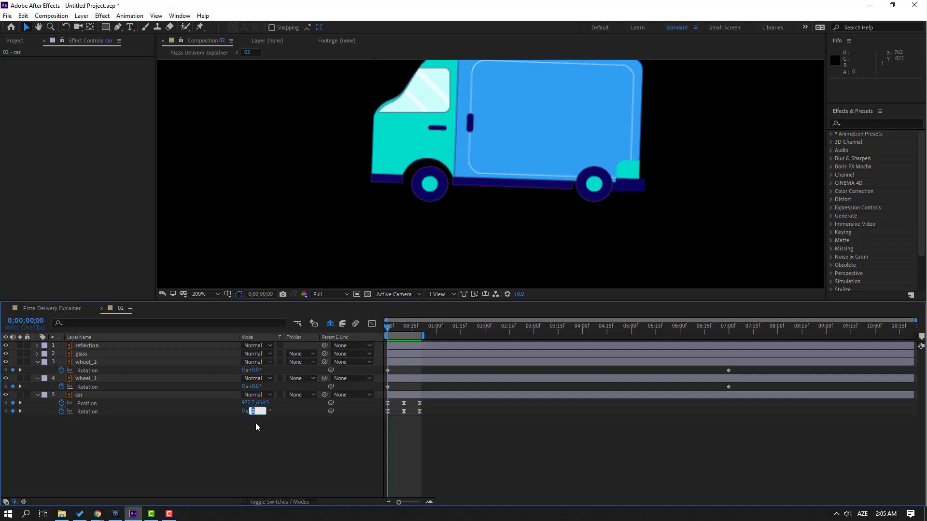
{"action": "left_click", "coordinate": [256, 414]}
{"action": "type", "text": "1"}
{"action": "key", "text": "Return"}
{"action": "left_click_drag", "start_coordinate": [400, 329], "coordinate": [419, 330]}
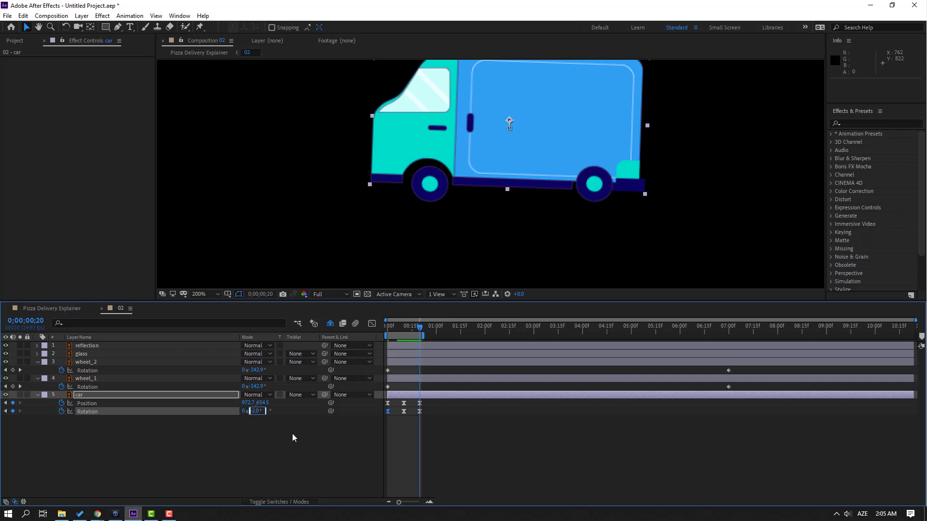
{"action": "key", "text": "space"}
{"action": "left_click", "coordinate": [495, 447]}
{"action": "scroll", "coordinate": [534, 245], "scroll_direction": "down", "scroll_amount": 1}
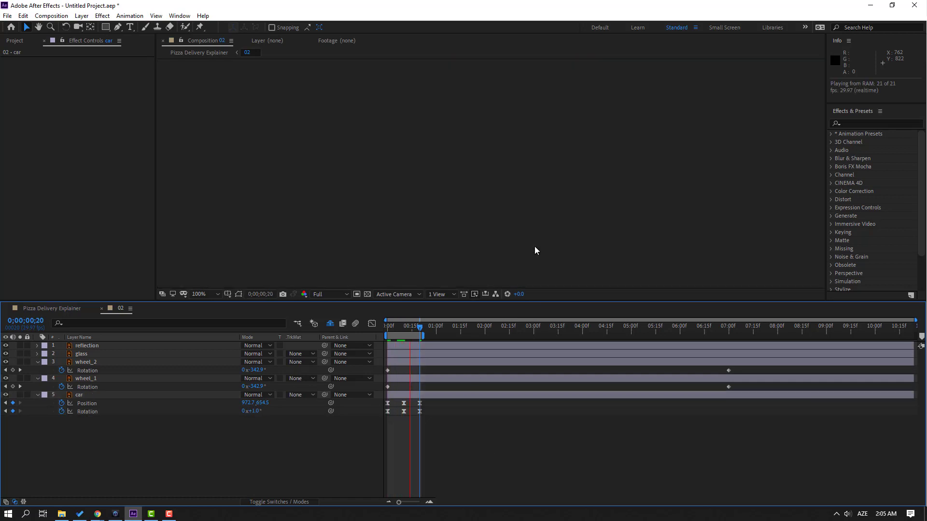
{"action": "scroll", "coordinate": [357, 252], "scroll_direction": "down", "scroll_amount": 1}
{"action": "scroll", "coordinate": [355, 248], "scroll_direction": "up", "scroll_amount": 1}
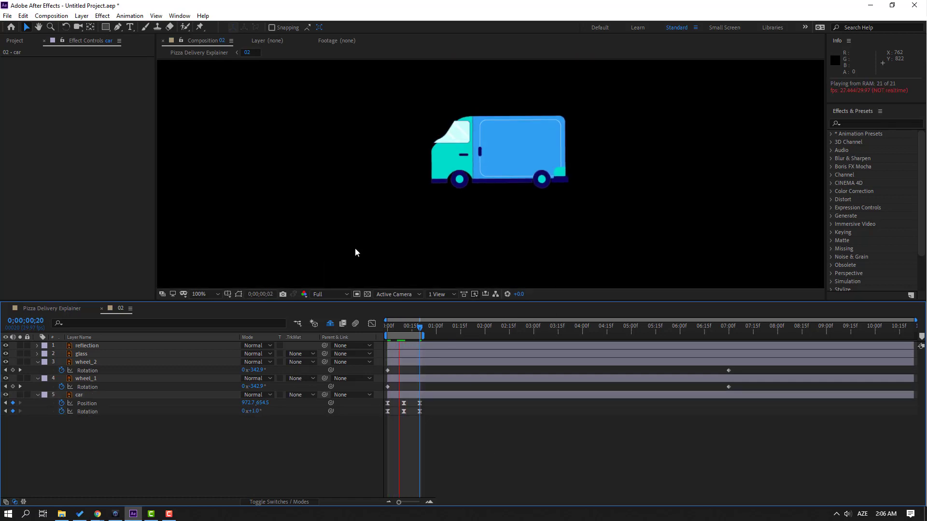
{"action": "scroll", "coordinate": [355, 248], "scroll_direction": "up", "scroll_amount": 1}
Return to the start of the timeline and duplicate the glass layer.
{"action": "left_click_drag", "start_coordinate": [397, 327], "coordinate": [189, 344]}
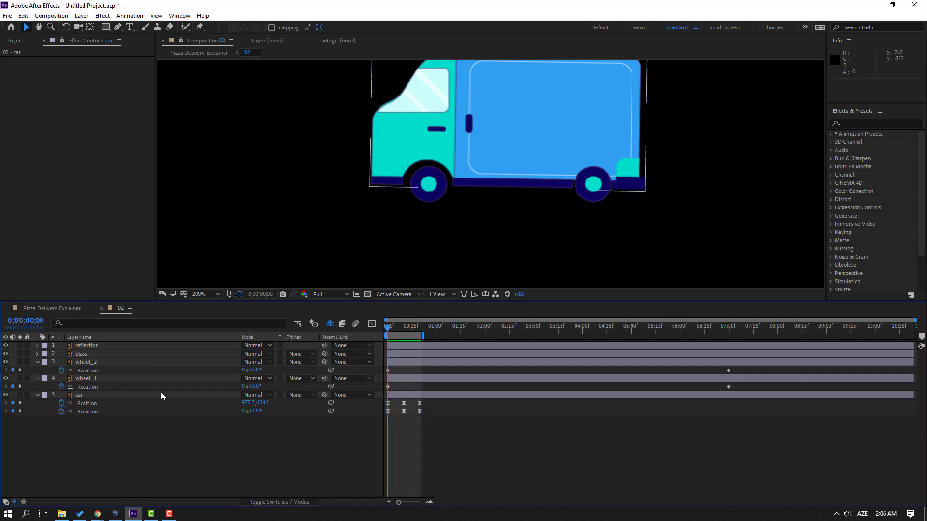
{"action": "left_click", "coordinate": [137, 421]}
{"action": "left_click", "coordinate": [77, 352]}
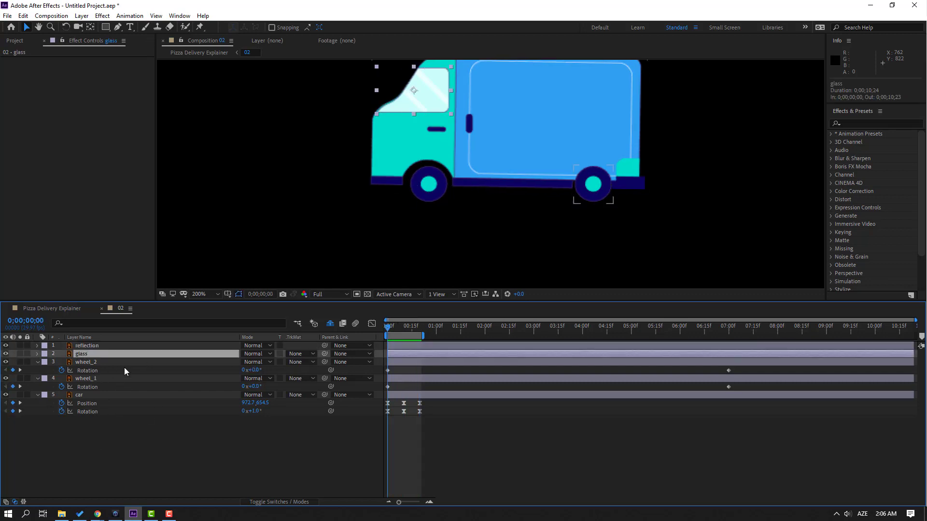
{"action": "key", "text": "ctrl+d"}
Move the reflection layer directly beneath the duplicated glass layer and set its track matte to Alpha.
{"action": "left_click", "coordinate": [91, 345]}
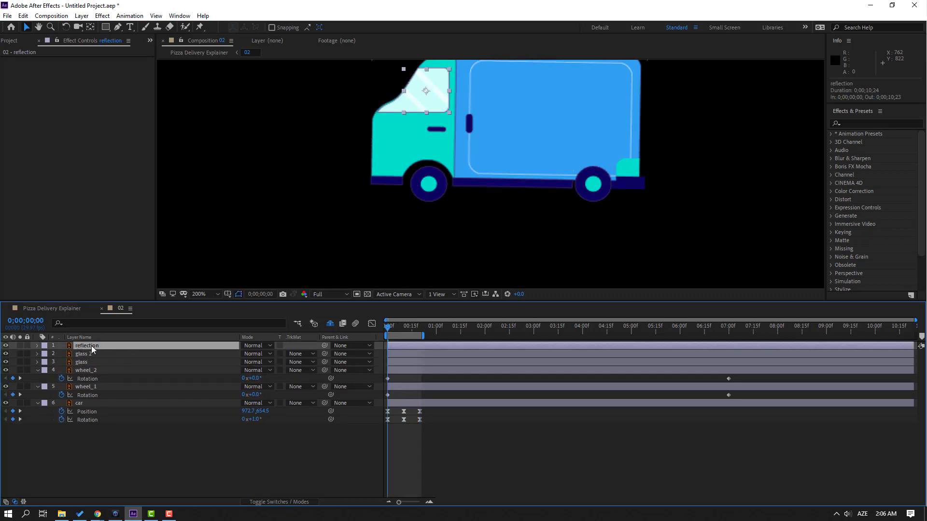
{"action": "left_click_drag", "start_coordinate": [89, 347], "coordinate": [97, 358]}
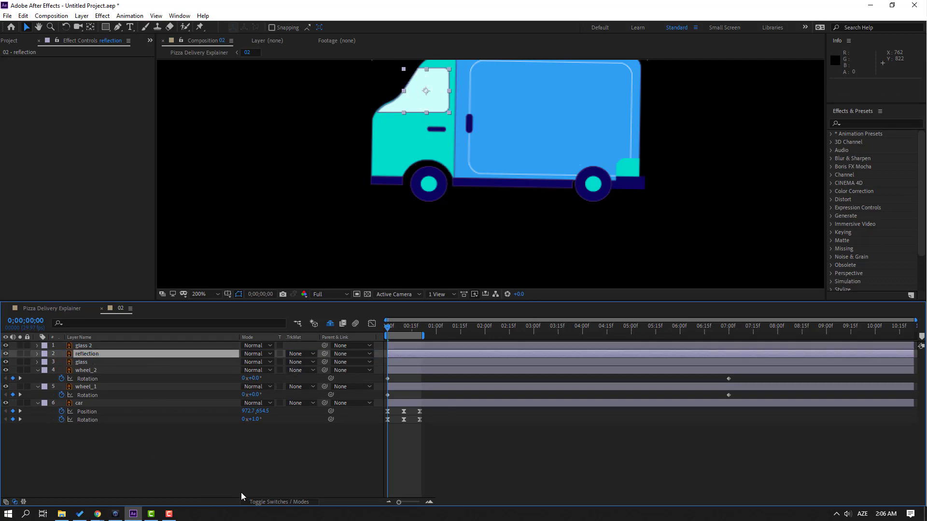
{"action": "left_click", "coordinate": [307, 355]}
{"action": "left_click", "coordinate": [303, 372]}
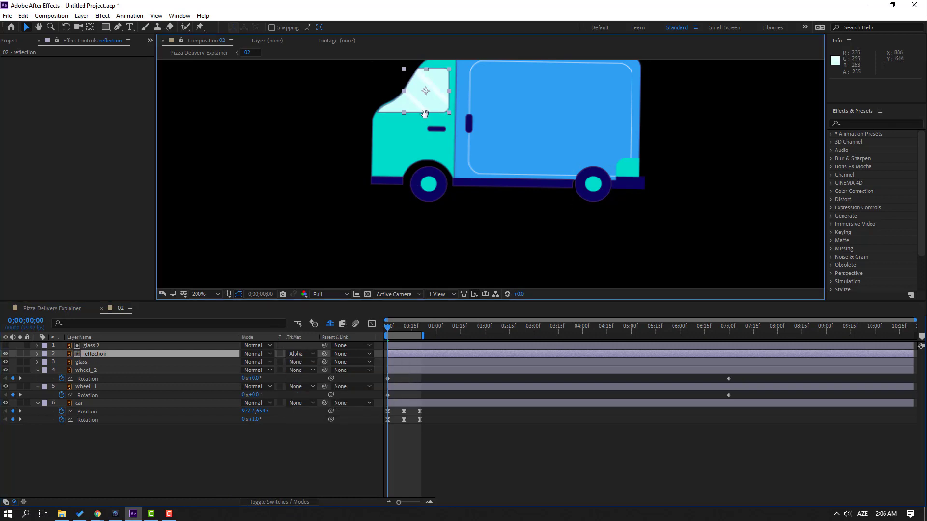
Move the reflection just outside the window's lower-left corner, at about 827.0, 651.4, and add a Position keyframe at 0 seconds.
{"action": "scroll", "coordinate": [434, 114], "scroll_direction": "up", "scroll_amount": 2}
{"action": "left_click_drag", "start_coordinate": [427, 107], "coordinate": [299, 168]}
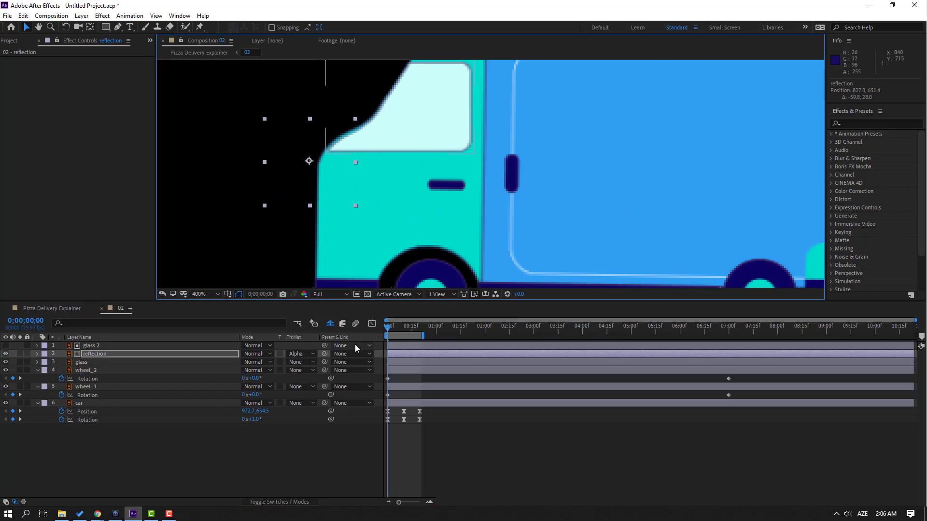
{"action": "key", "text": "p"}
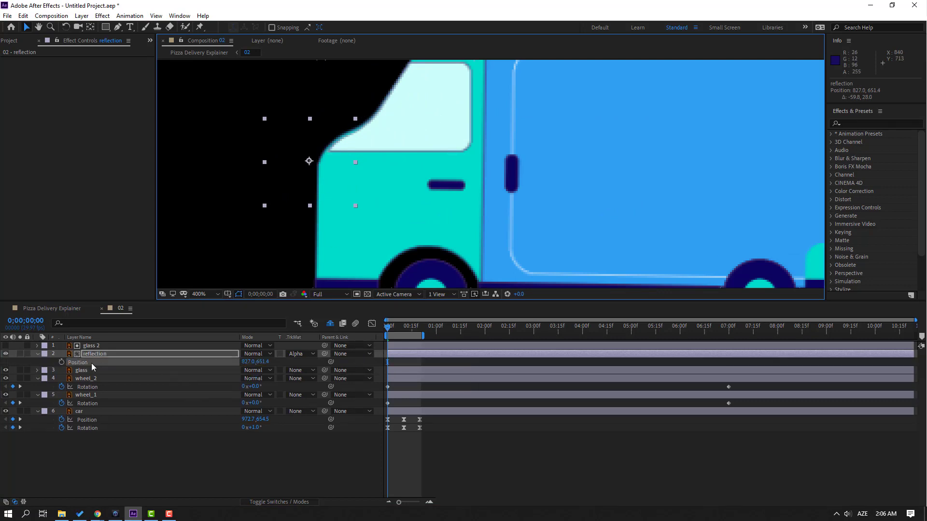
{"action": "left_click", "coordinate": [61, 362]}
At 0;00;00;20, enlarge the reflection to about 115% by 176% and move it past the window's upper-right corner, previewing the sweep.
{"action": "left_click_drag", "start_coordinate": [388, 327], "coordinate": [420, 333]}
{"action": "key", "text": "comma"}
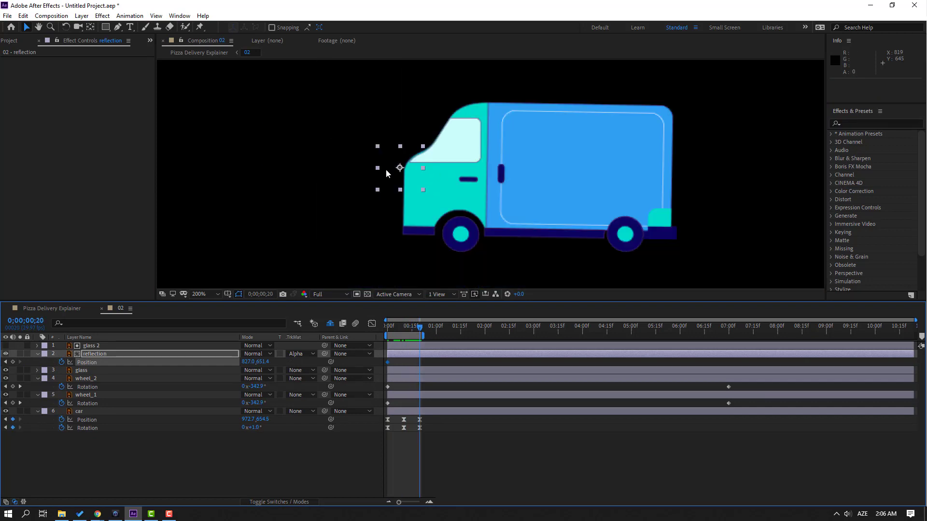
{"action": "left_click_drag", "start_coordinate": [401, 170], "coordinate": [523, 146]}
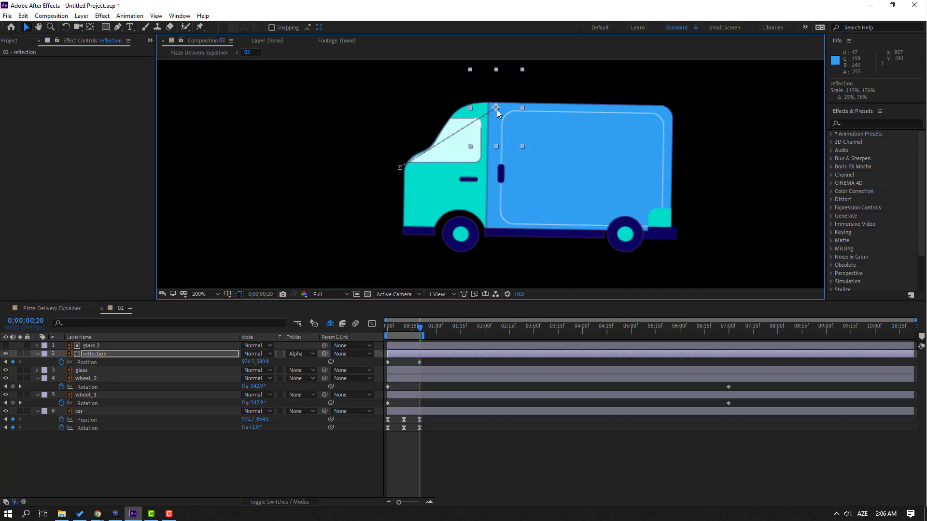
{"action": "left_click_drag", "start_coordinate": [497, 111], "coordinate": [504, 108]}
{"action": "key", "text": "space"}
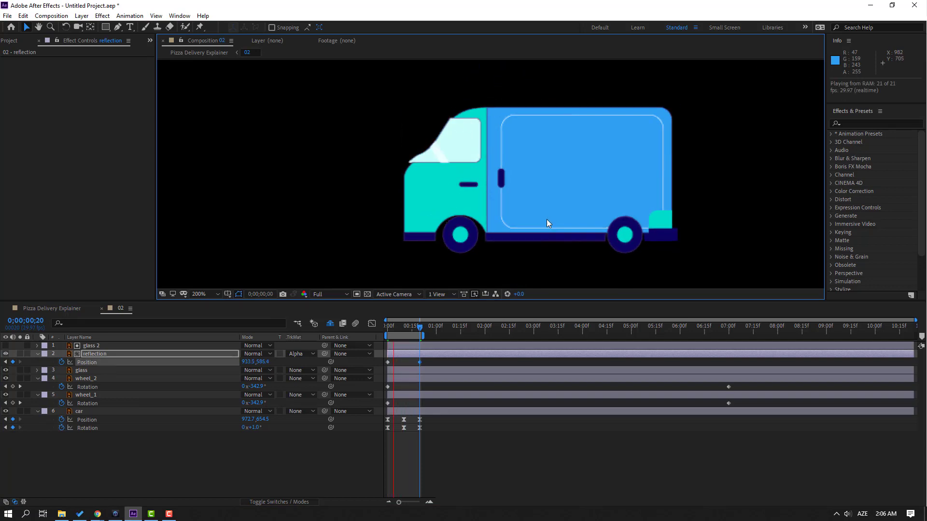
Pre-compose the glass 2, reflection and glass layers into a new composition named glass.
{"action": "left_click_drag", "start_coordinate": [407, 328], "coordinate": [379, 332]}
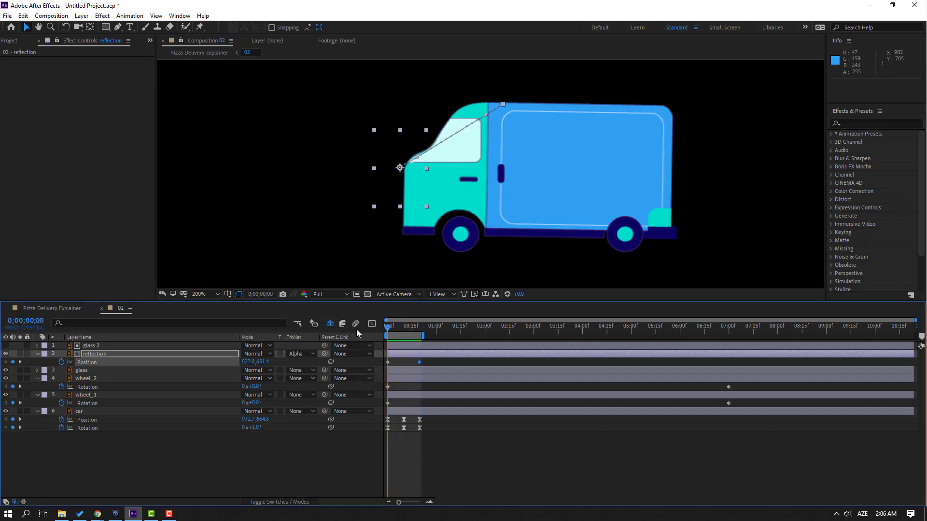
{"action": "key", "text": "u"}
{"action": "left_click", "coordinate": [91, 355]}
{"action": "left_click", "coordinate": [96, 348], "text": "ctrl"}
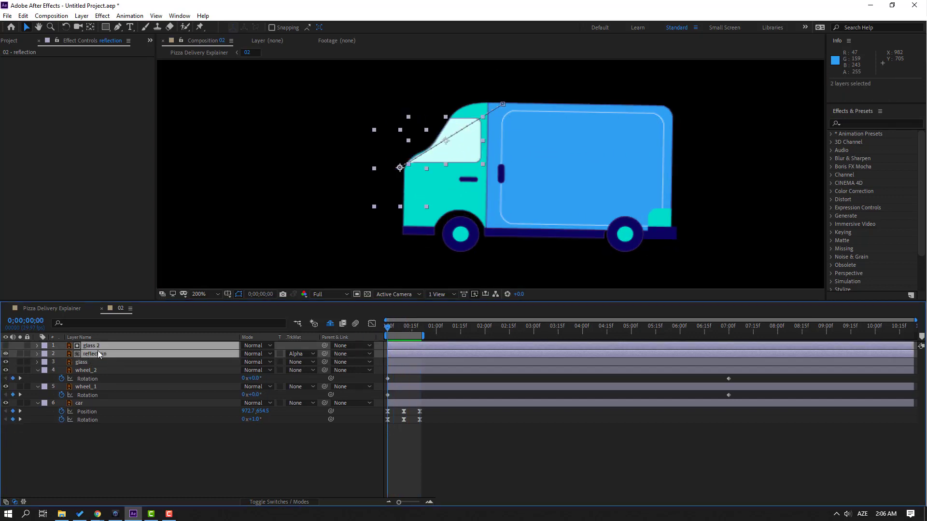
{"action": "left_click", "coordinate": [85, 362], "text": "ctrl"}
{"action": "right_click", "coordinate": [97, 350]}
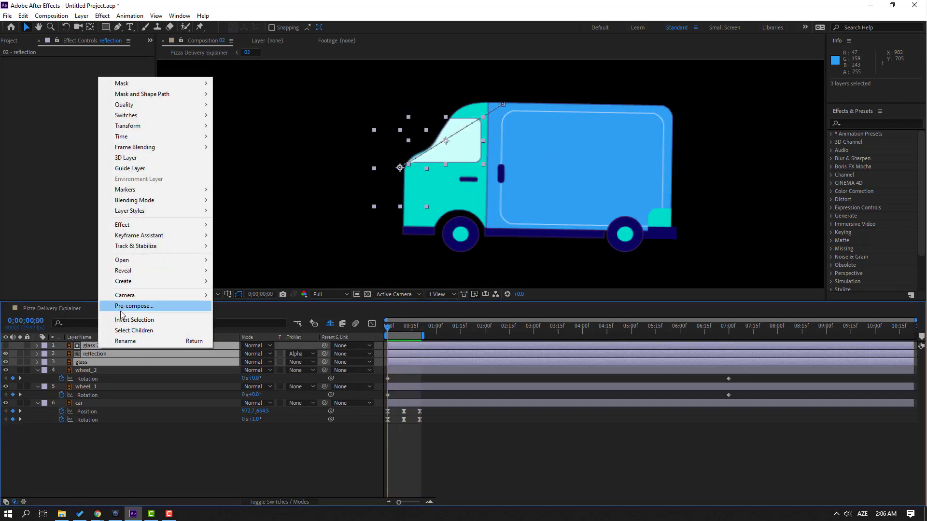
{"action": "left_click", "coordinate": [120, 311]}
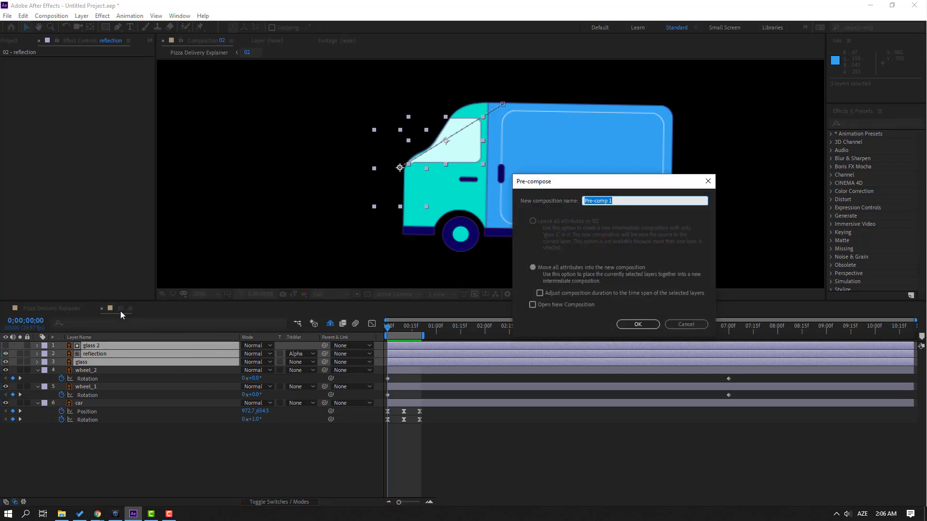
{"action": "left_click", "coordinate": [630, 323]}
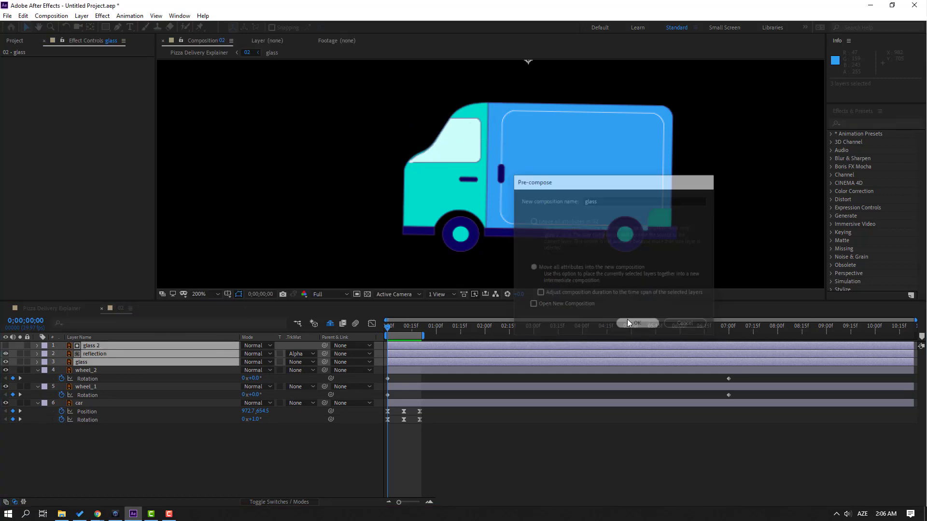
Parent the glass pre-composition to the car layer and preview the van's motion.
{"action": "left_click_drag", "start_coordinate": [324, 346], "coordinate": [85, 386]}
{"action": "left_click", "coordinate": [182, 442]}
{"action": "key", "text": "space"}
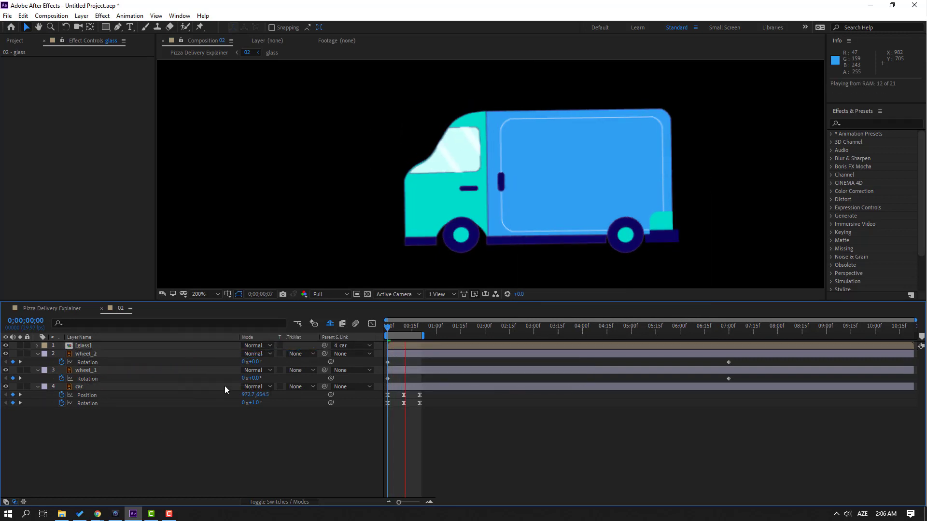
{"action": "scroll", "coordinate": [497, 162], "scroll_direction": "down", "scroll_amount": 1}
{"action": "scroll", "coordinate": [356, 211], "scroll_direction": "down", "scroll_amount": 1}
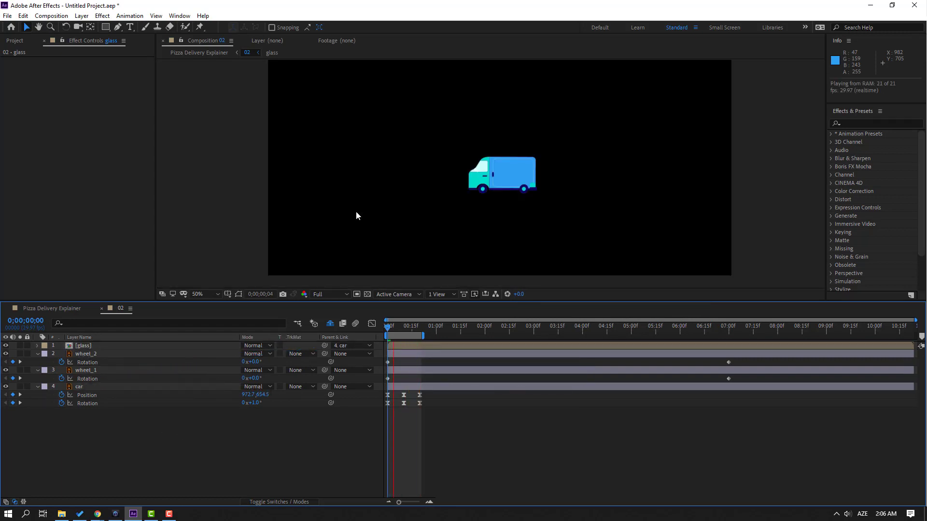
{"action": "scroll", "coordinate": [378, 213], "scroll_direction": "up", "scroll_amount": 1}
{"action": "key", "text": "space"}
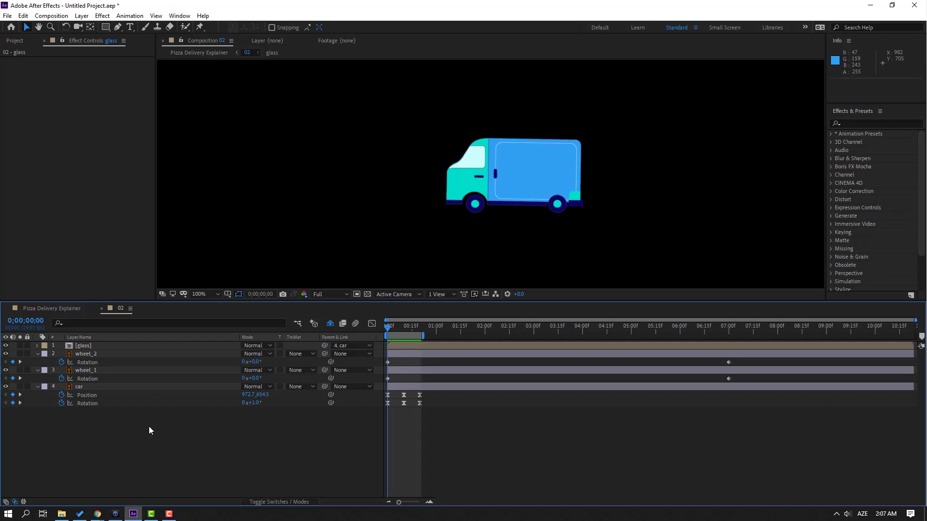
Add the expression loopOutDuration(type = "cycle", duration = 0) to the car layer's Position.
{"action": "left_click", "coordinate": [398, 401]}
{"action": "left_click", "coordinate": [61, 395], "text": "alt"}
{"action": "left_click", "coordinate": [278, 403]}
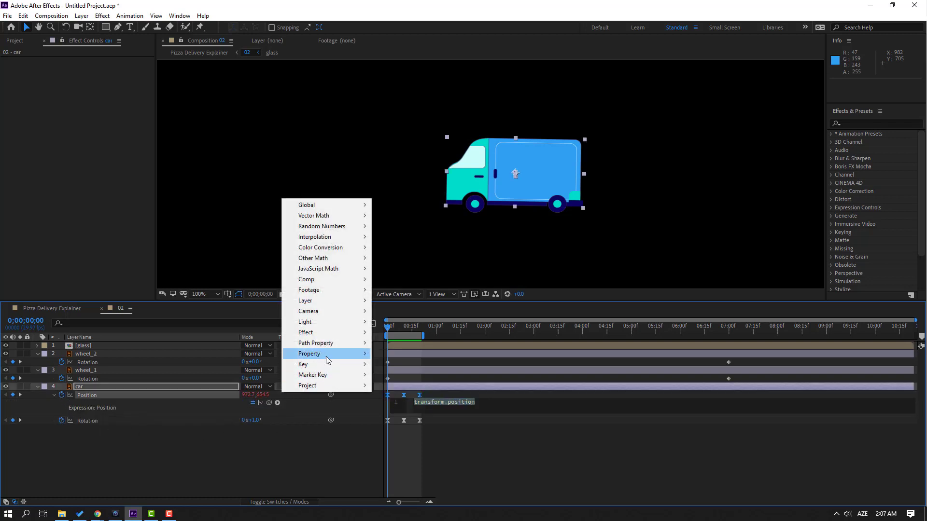
{"action": "mouse_move", "coordinate": [326, 358]}
{"action": "left_click", "coordinate": [472, 258]}
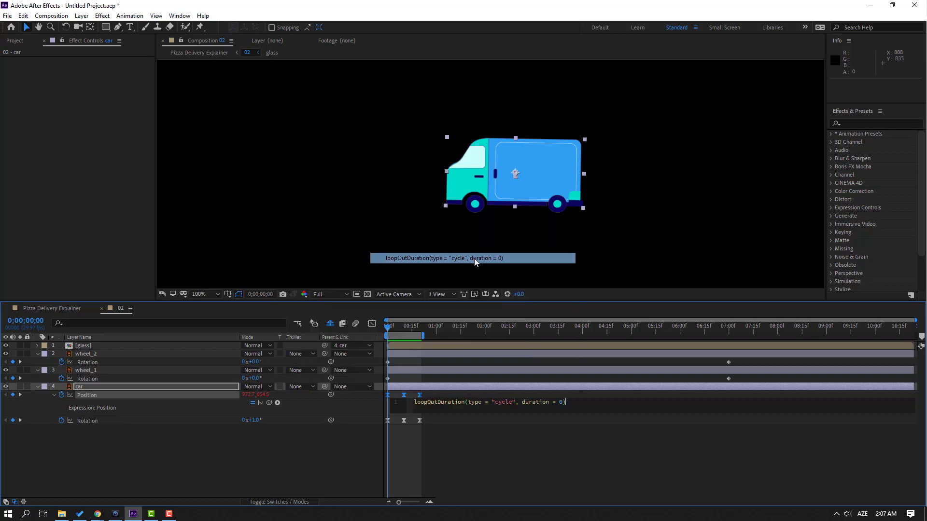
{"action": "left_click", "coordinate": [264, 463]}
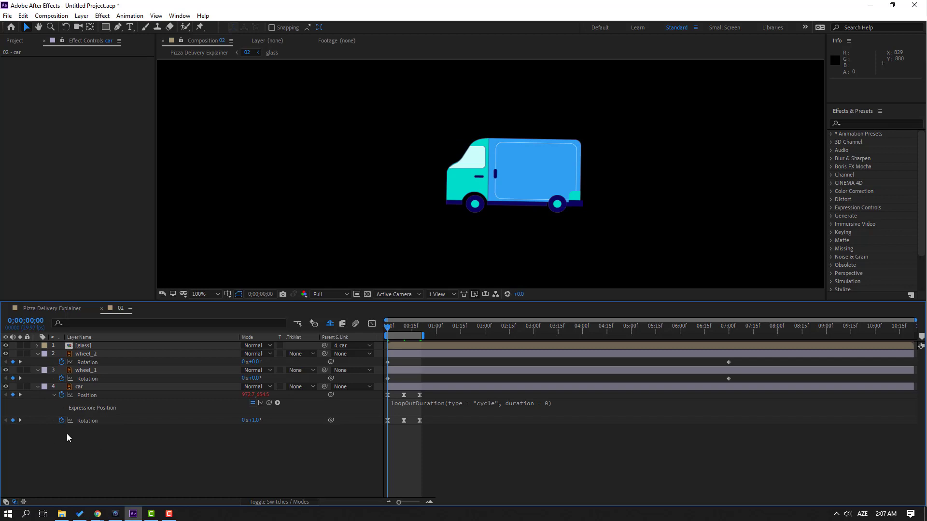
Add the expression loopOutDuration(type = "cycle", duration = 0) to the car layer's Rotation.
{"action": "left_click", "coordinate": [61, 421], "text": "alt"}
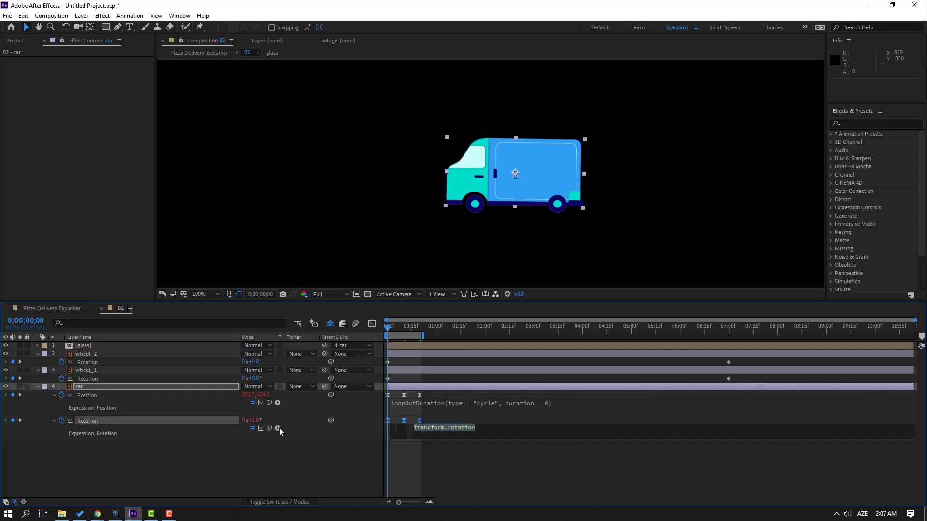
{"action": "left_click", "coordinate": [277, 429]}
{"action": "mouse_move", "coordinate": [344, 380]}
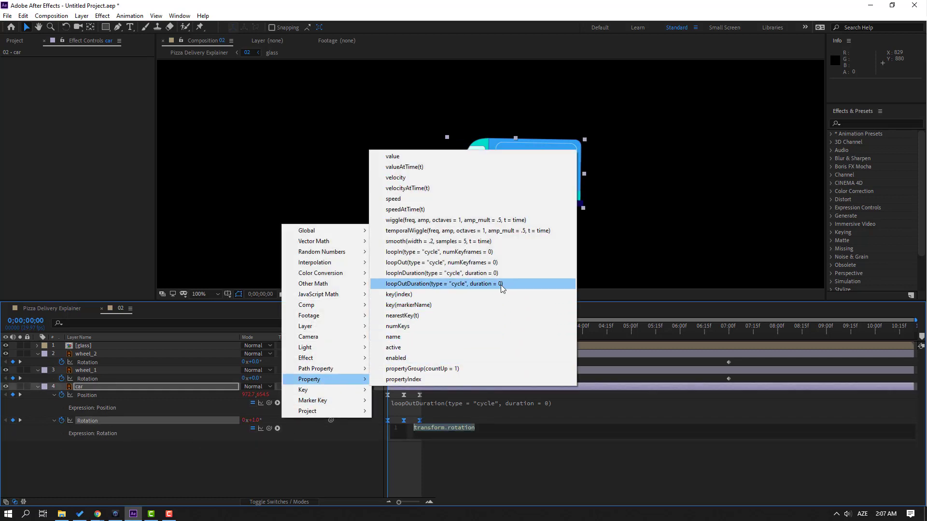
{"action": "left_click", "coordinate": [500, 285]}
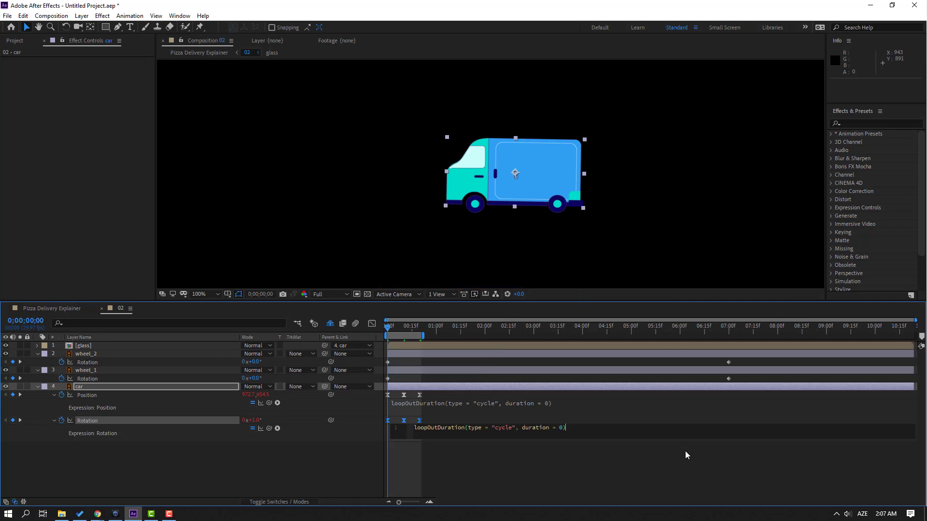
{"action": "left_click", "coordinate": [712, 476]}
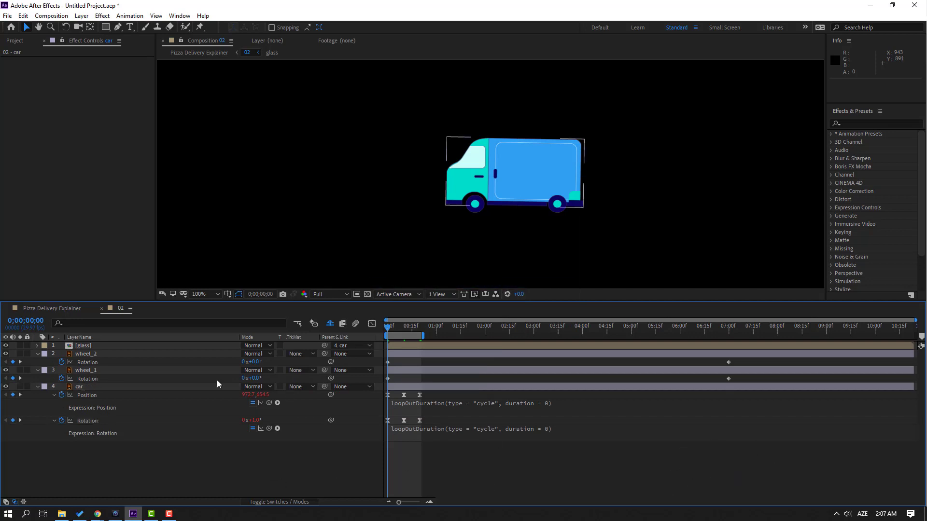
Collapse the car and wheel_1 layers, then extend the work area to the composition's end and preview the looping van.
{"action": "left_click", "coordinate": [38, 387]}
{"action": "left_click", "coordinate": [38, 370]}
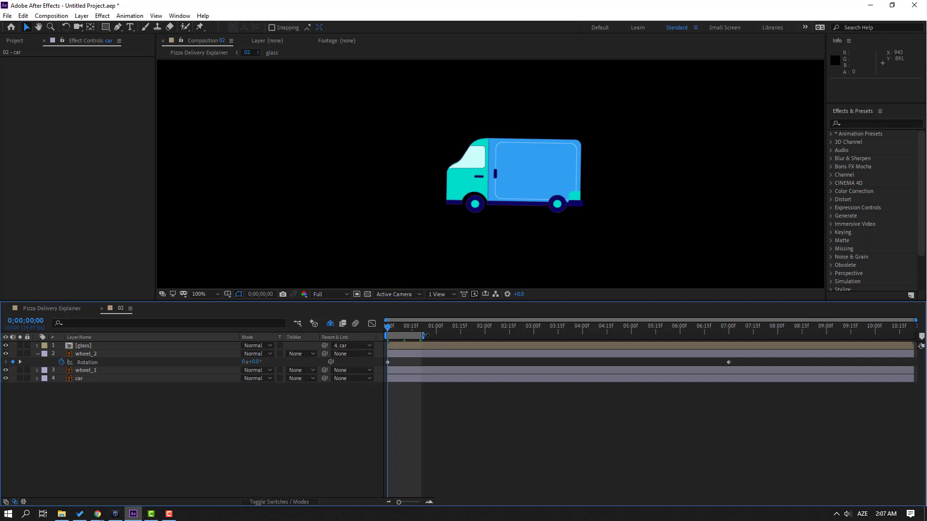
{"action": "left_click_drag", "start_coordinate": [425, 334], "coordinate": [913, 335]}
{"action": "key", "text": "space"}
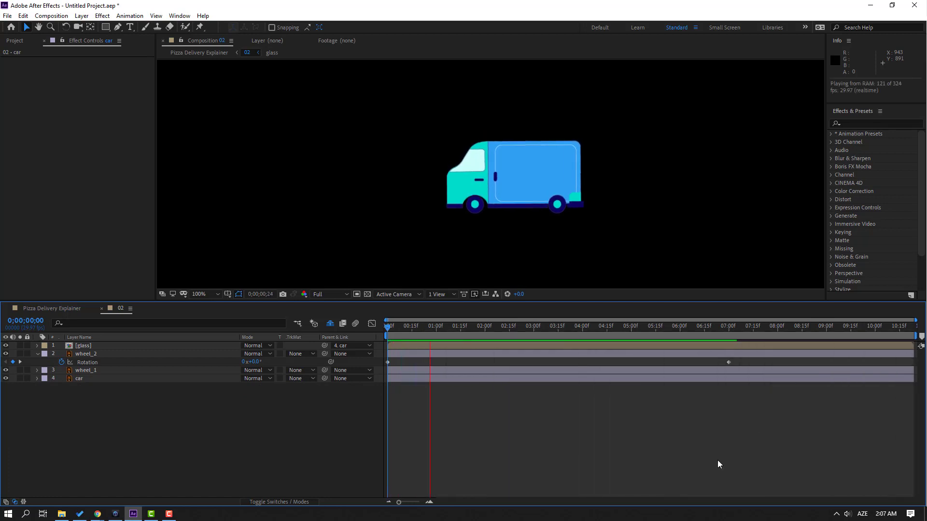
{"action": "key", "text": "space"}
End the work area at 0;00;07;00, trim composition 02 to it and preview the result.
{"action": "left_click_drag", "start_coordinate": [914, 342], "coordinate": [733, 348]}
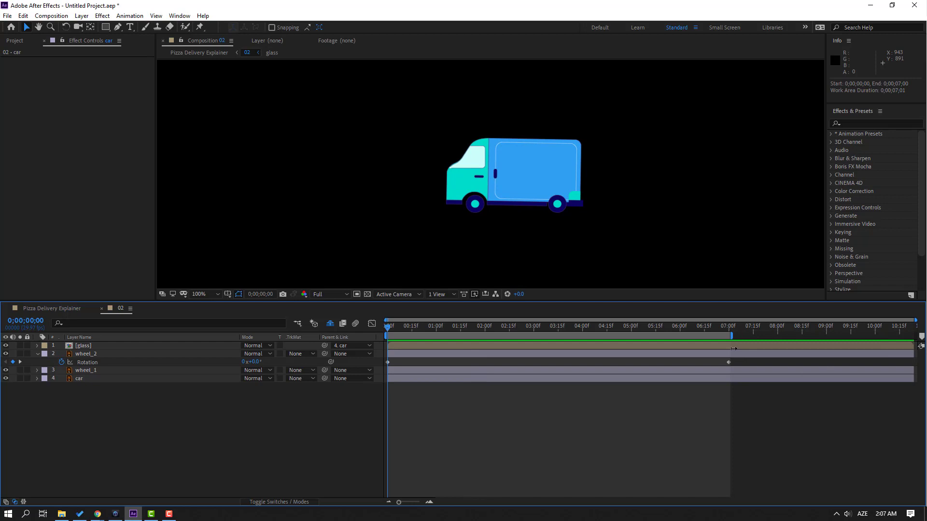
{"action": "right_click", "coordinate": [559, 336]}
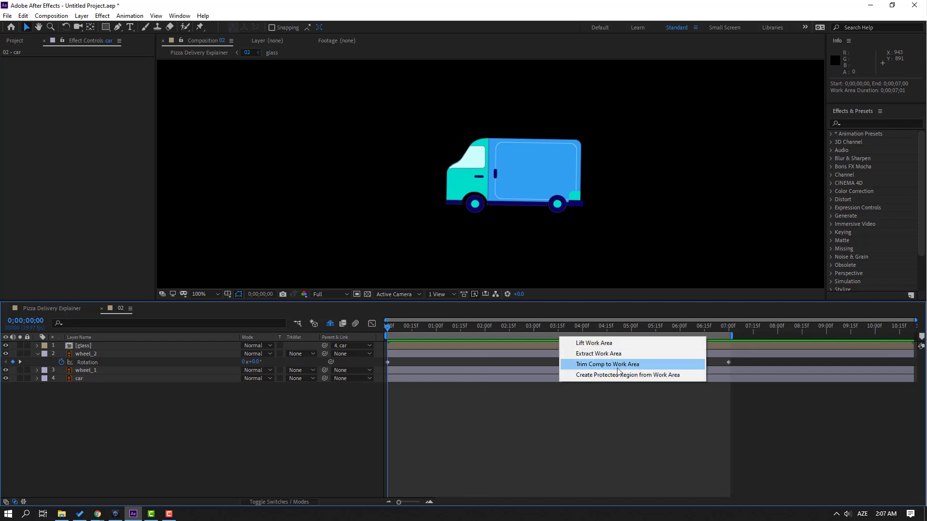
{"action": "left_click", "coordinate": [643, 365]}
{"action": "key", "text": "space"}
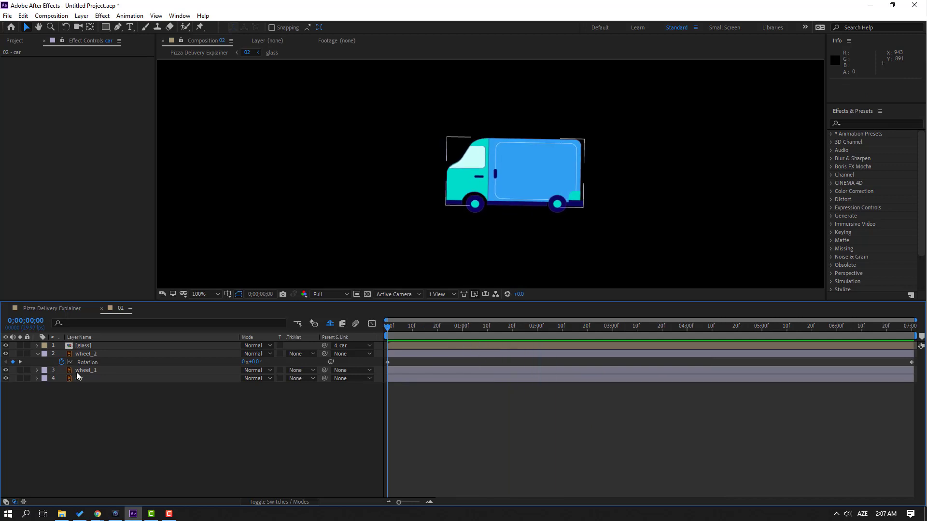
{"action": "key", "text": "space"}
Open the glass pre-composition, trim it to its work area ending at 0;00;00;21, and return to composition 02.
{"action": "left_click", "coordinate": [81, 348]}
{"action": "double_click", "coordinate": [91, 347]}
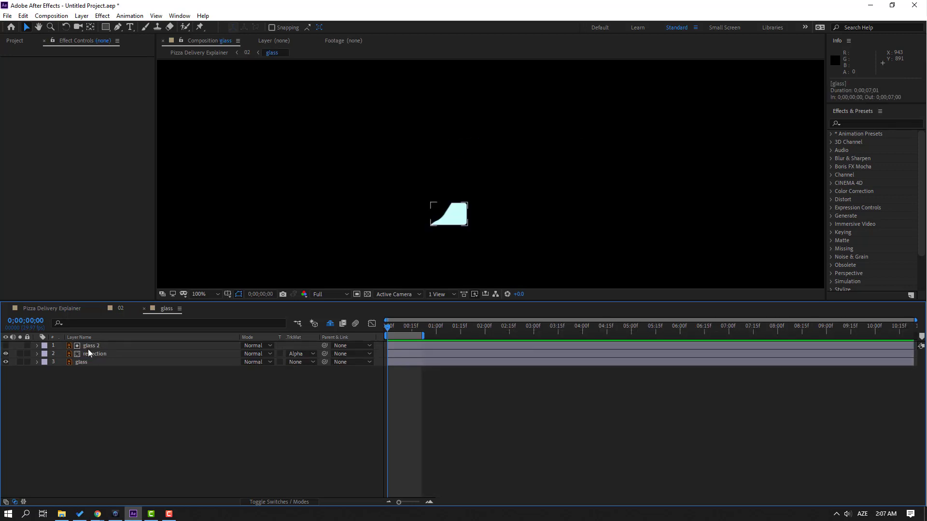
{"action": "left_click_drag", "start_coordinate": [391, 330], "coordinate": [414, 329]}
{"action": "right_click", "coordinate": [407, 334]}
{"action": "left_click", "coordinate": [415, 361]}
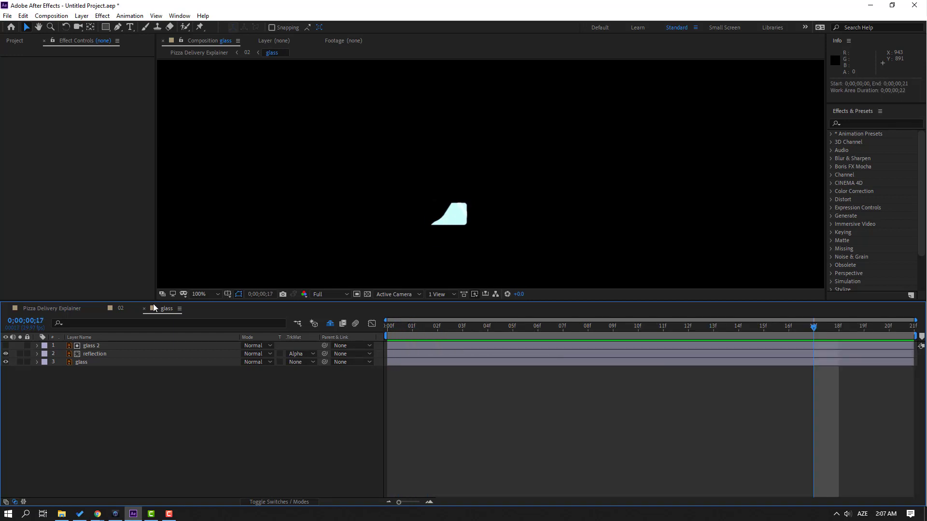
{"action": "left_click", "coordinate": [144, 309]}
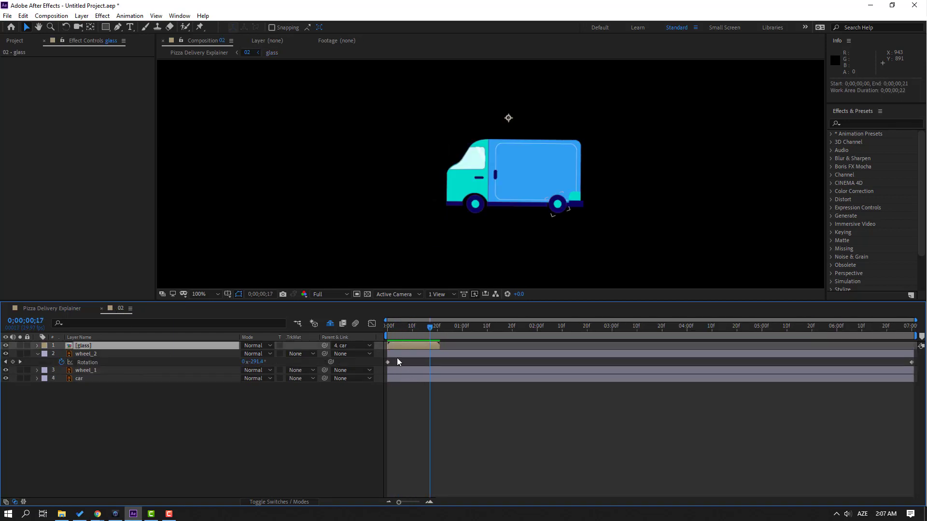
Duplicate the trimmed glass layer nine times and arrange the copies end to end along the timeline of composition 02.
{"action": "key", "text": "ctrl+d"}
{"action": "left_click_drag", "start_coordinate": [411, 345], "coordinate": [865, 345]}
{"action": "key", "text": "ctrl+d"}
{"action": "key", "text": "ctrl+d"}
{"action": "key", "text": "ctrl+d"}
{"action": "key", "text": "ctrl+d"}
{"action": "key", "text": "ctrl+d"}
{"action": "key", "text": "ctrl+d"}
{"action": "key", "text": "ctrl+d"}
{"action": "key", "text": "ctrl+d"}
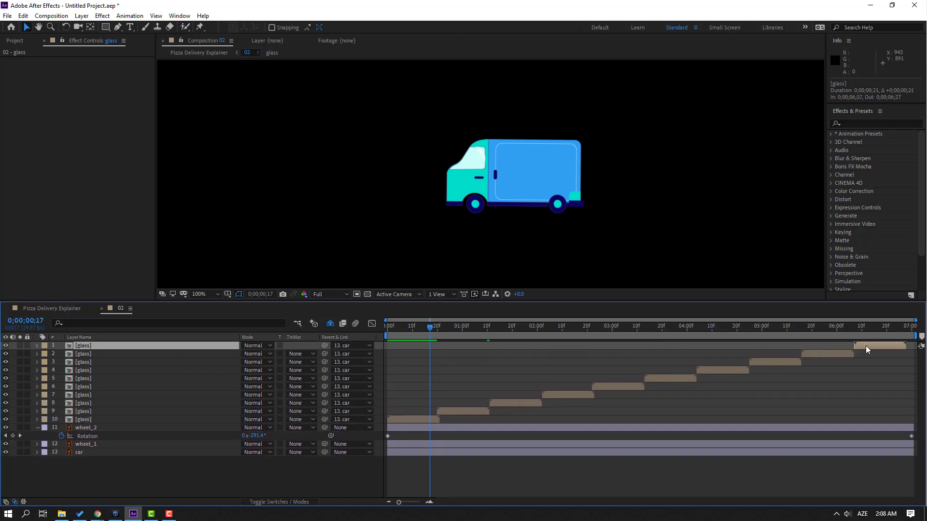
Preview the repeating window reflection on the moving van at different zoom levels.
{"action": "key", "text": "space"}
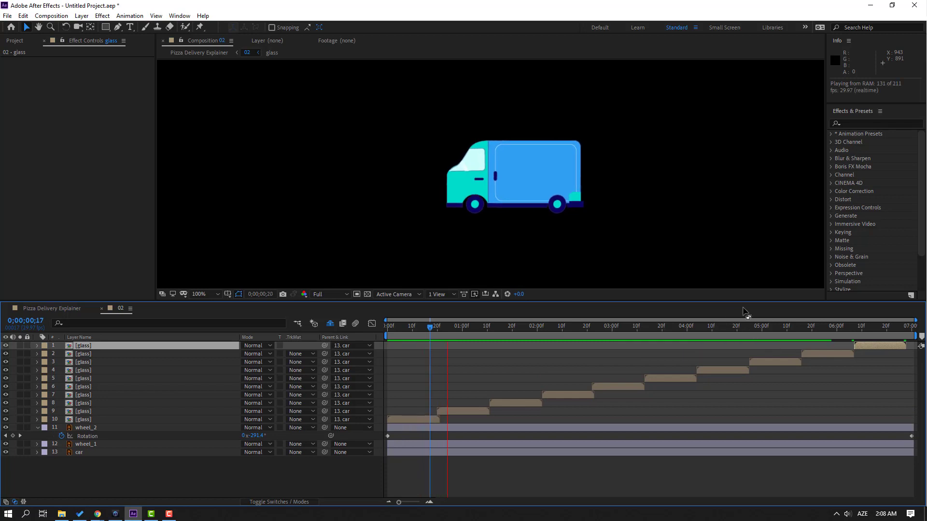
{"action": "scroll", "coordinate": [523, 240], "scroll_direction": "down", "scroll_amount": 1}
{"action": "scroll", "coordinate": [331, 224], "scroll_direction": "up", "scroll_amount": 2}
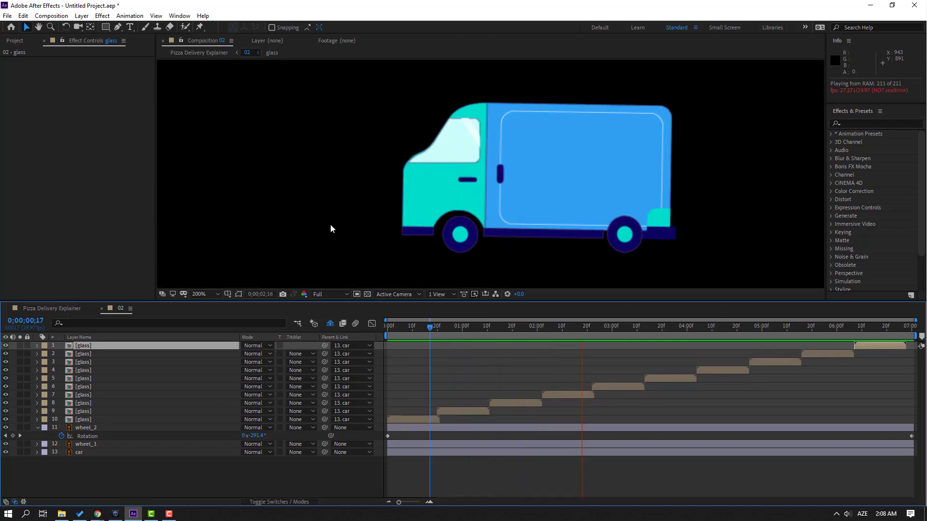
{"action": "scroll", "coordinate": [337, 220], "scroll_direction": "down", "scroll_amount": 1}
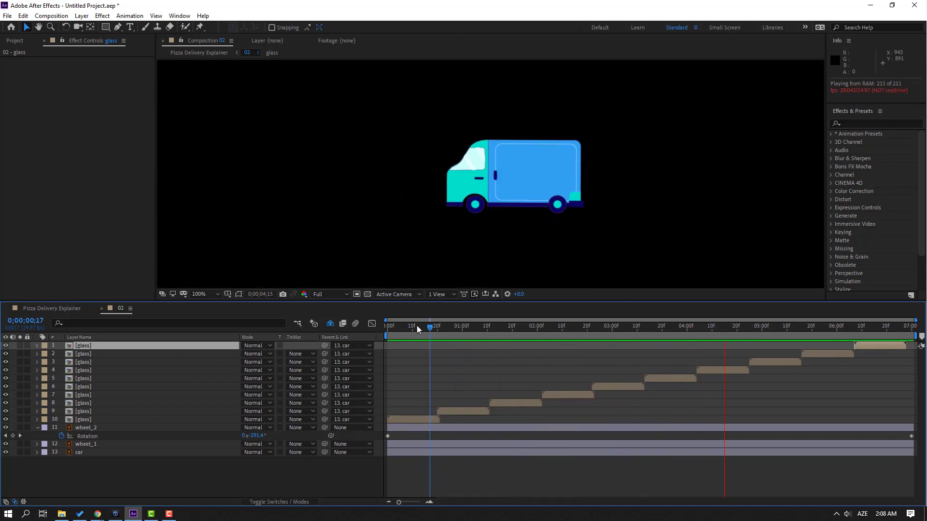
{"action": "left_click", "coordinate": [403, 326]}
Return to the Pizza Delivery Explainer composition, scrub through the scene and end its work area at 0;00;06;27.
{"action": "left_click", "coordinate": [103, 309]}
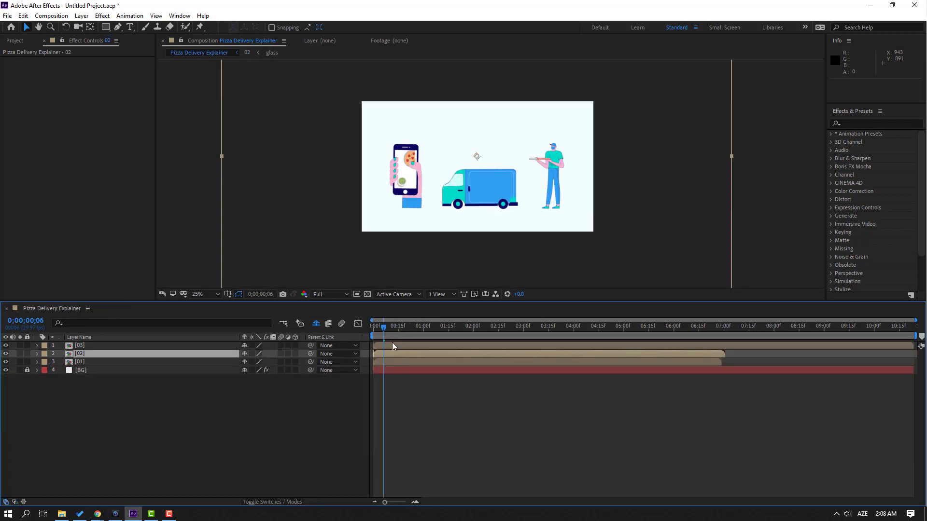
{"action": "left_click", "coordinate": [407, 327]}
{"action": "left_click_drag", "start_coordinate": [423, 328], "coordinate": [665, 327]}
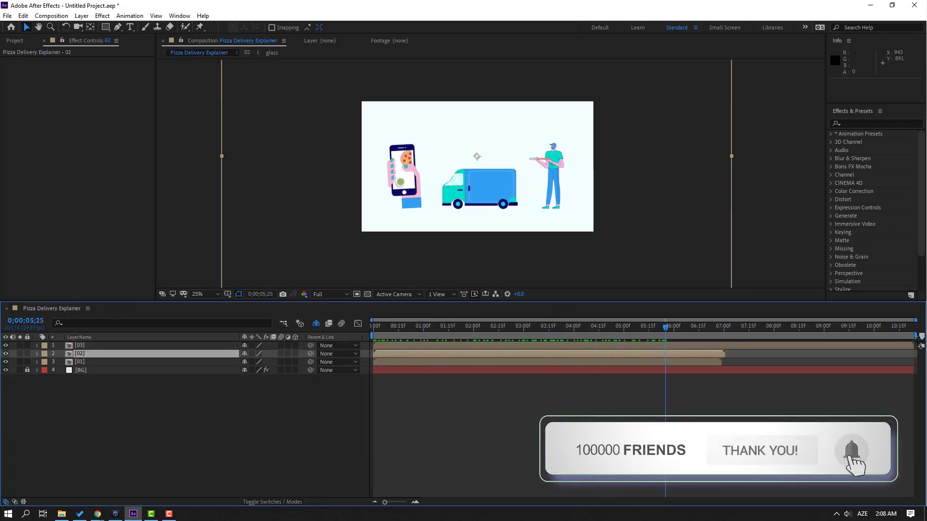
{"action": "left_click_drag", "start_coordinate": [915, 335], "coordinate": [724, 337]}
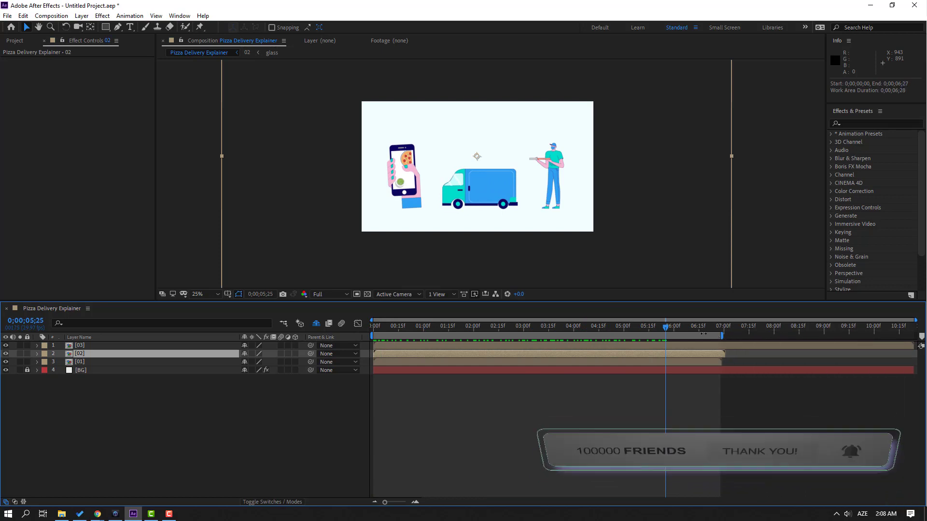
Trim the Pizza Delivery Explainer composition to its work area, then preview the scene and return to the first frame.
{"action": "right_click", "coordinate": [703, 334]}
{"action": "left_click", "coordinate": [724, 360]}
{"action": "key", "text": "space"}
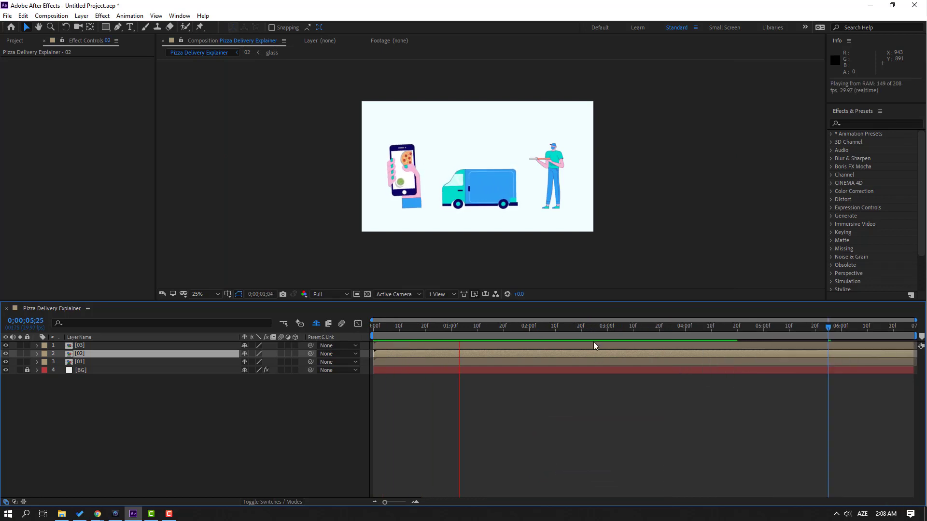
{"action": "left_click_drag", "start_coordinate": [460, 328], "coordinate": [226, 361]}
{"action": "left_click", "coordinate": [69, 414]}
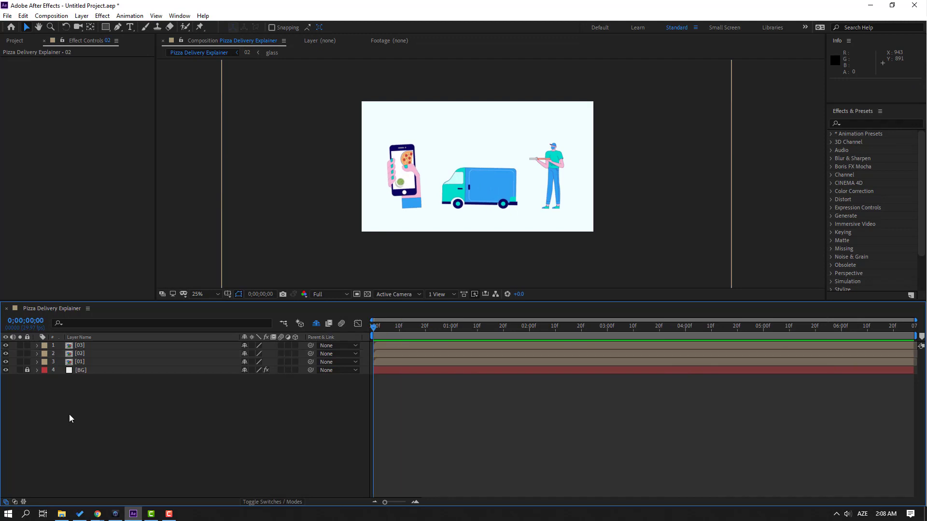
Open composition 03, isolate the hand_1 layer and move its anchor point to the shoulder end of the sleeve.
{"action": "double_click", "coordinate": [80, 346]}
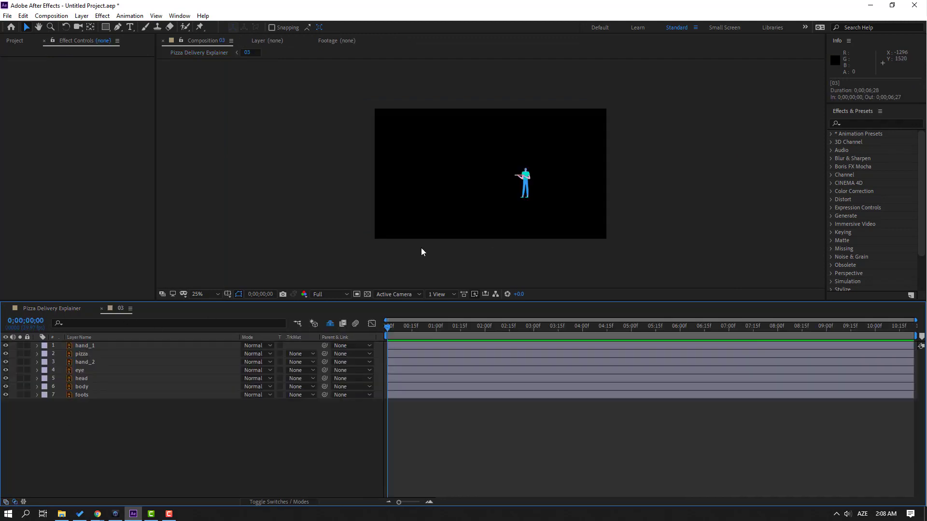
{"action": "scroll", "coordinate": [578, 196], "scroll_direction": "up", "scroll_amount": 5}
{"action": "left_click_drag", "start_coordinate": [578, 196], "coordinate": [427, 212]}
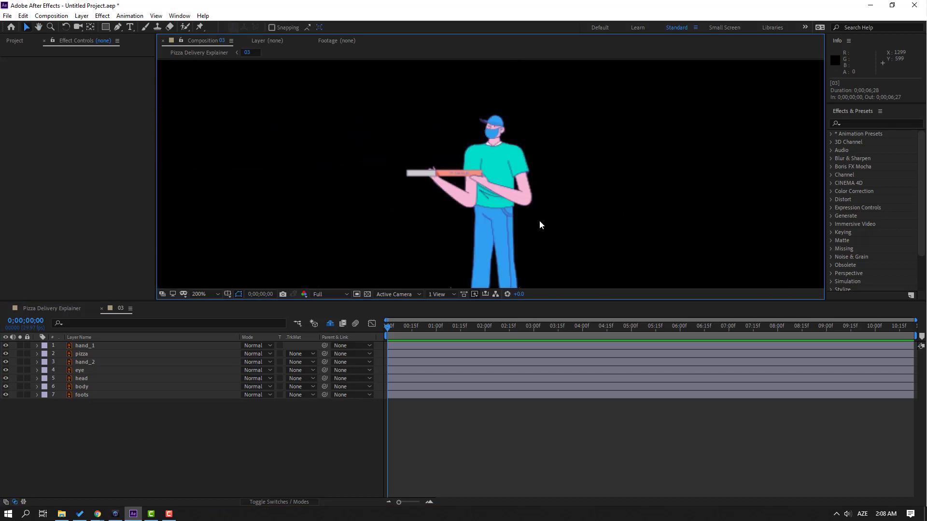
{"action": "left_click", "coordinate": [522, 203]}
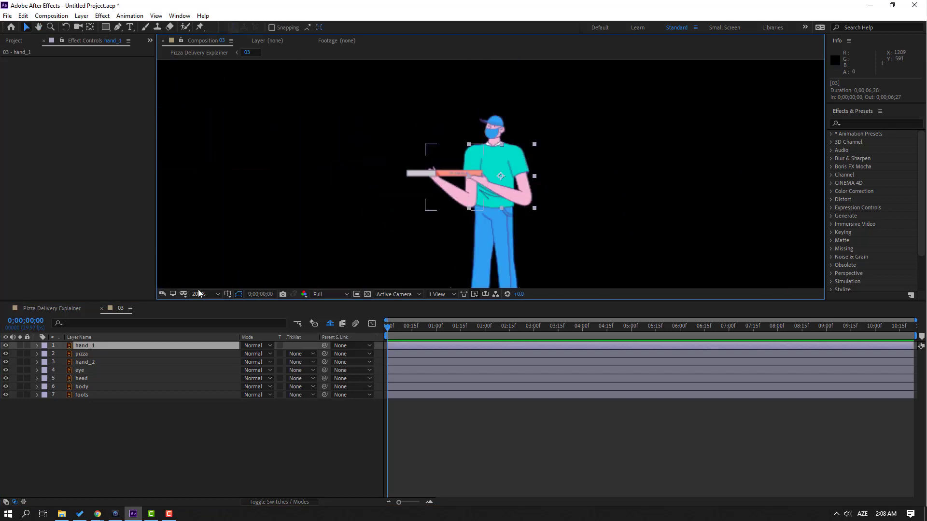
{"action": "left_click", "coordinate": [20, 346]}
{"action": "scroll", "coordinate": [489, 176], "scroll_direction": "up", "scroll_amount": 1}
{"action": "left_click_drag", "start_coordinate": [521, 184], "coordinate": [456, 110]}
{"action": "left_click", "coordinate": [91, 27]}
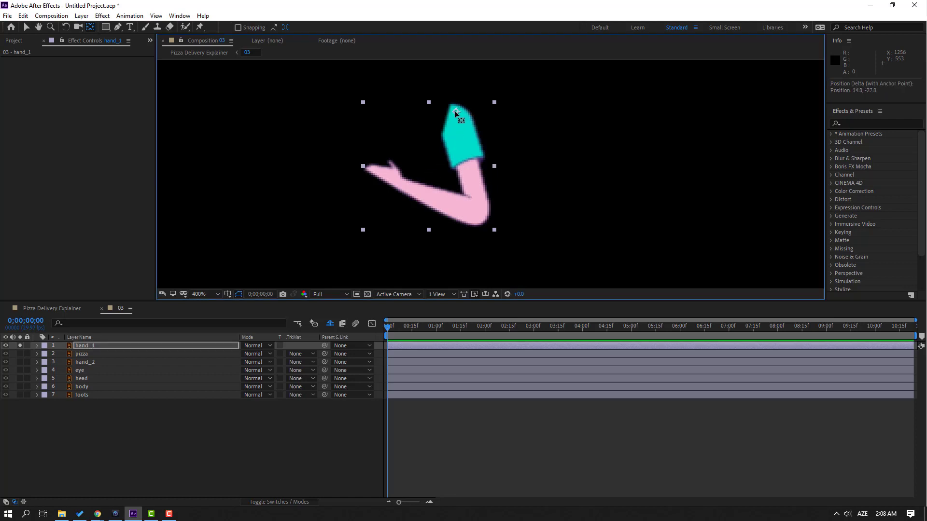
{"action": "key", "text": "v"}
{"action": "left_click", "coordinate": [20, 346]}
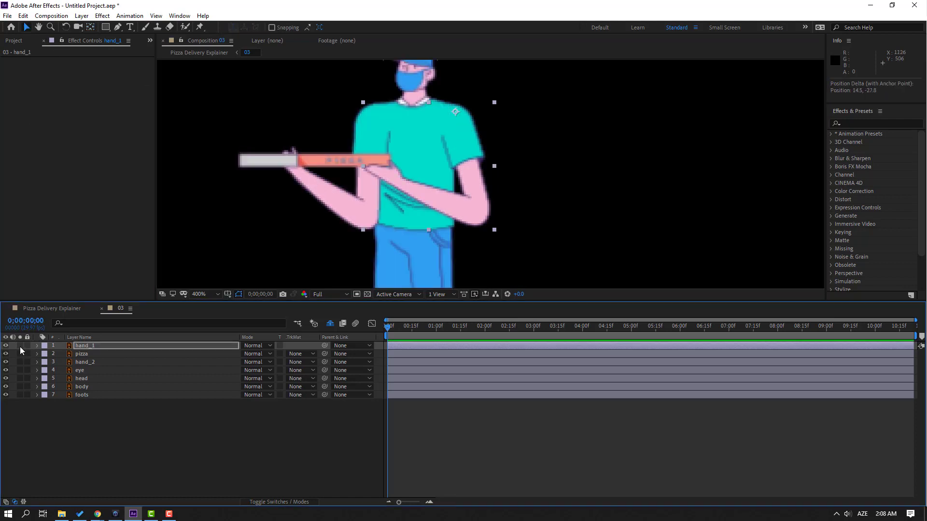
Isolate the hand_2 layer, move its anchor point to the shoulder end of the sleeve and show all layers again.
{"action": "left_click", "coordinate": [75, 363]}
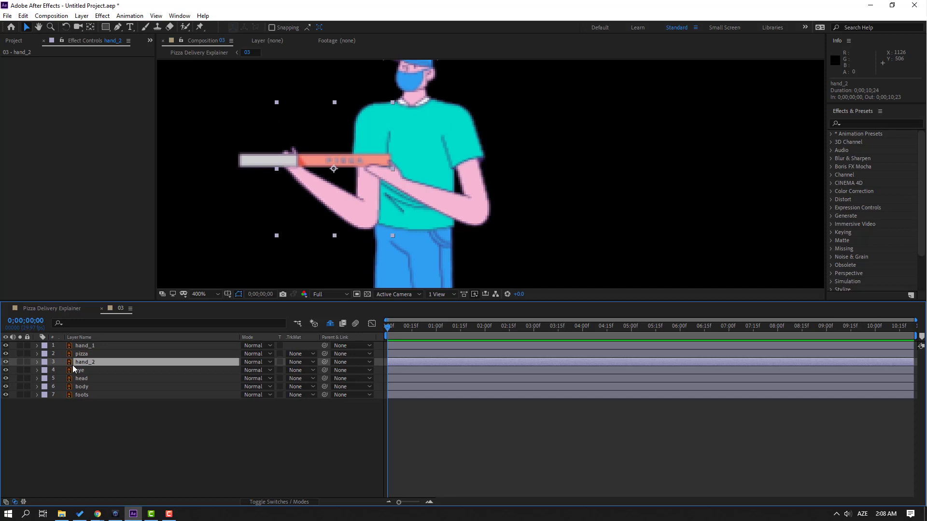
{"action": "left_click", "coordinate": [20, 362]}
{"action": "left_click", "coordinate": [90, 27]}
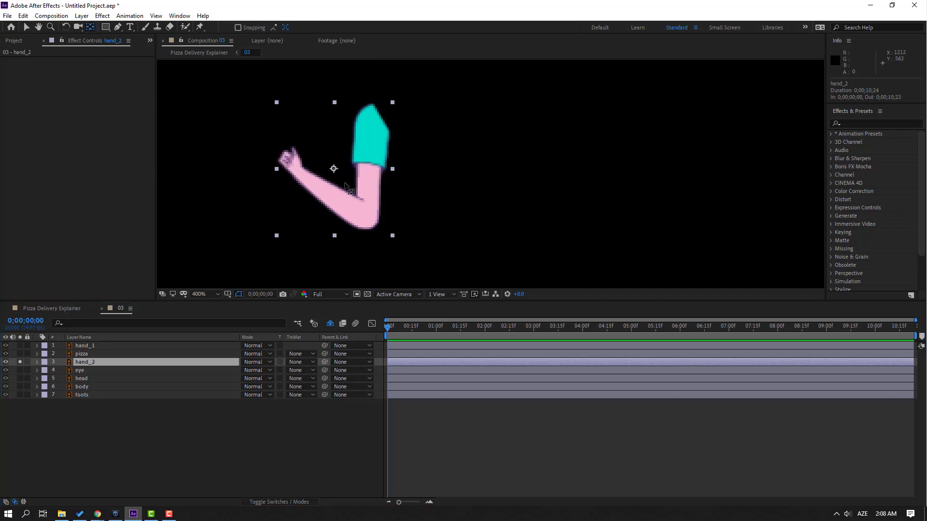
{"action": "left_click_drag", "start_coordinate": [334, 170], "coordinate": [371, 113]}
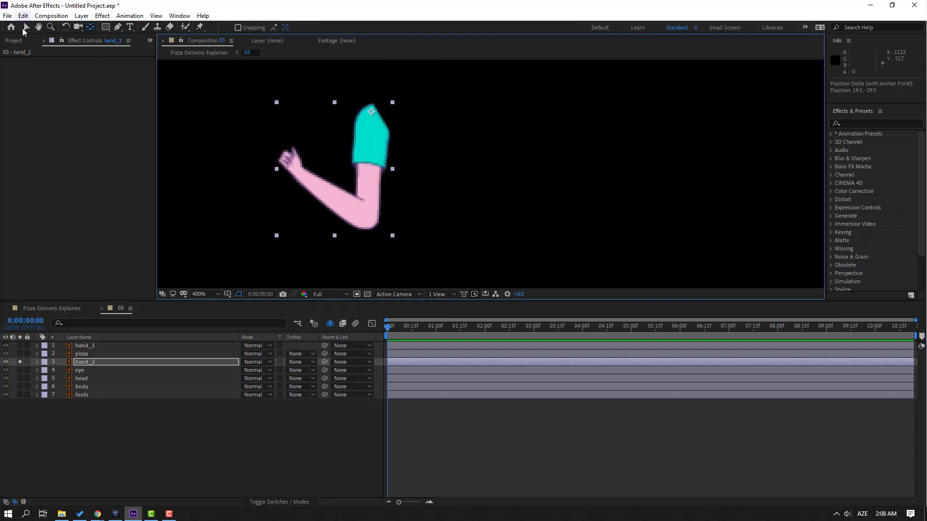
{"action": "left_click", "coordinate": [25, 27]}
{"action": "left_click", "coordinate": [11, 363]}
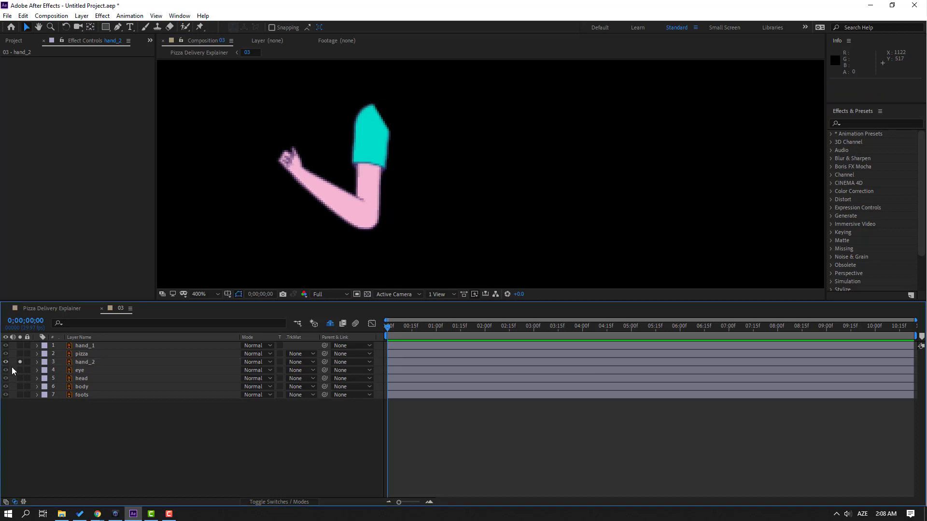
{"action": "left_click", "coordinate": [20, 363]}
Parent the eye layer to head, the head layer to body and the pizza layer to hand_2.
{"action": "left_click", "coordinate": [89, 374]}
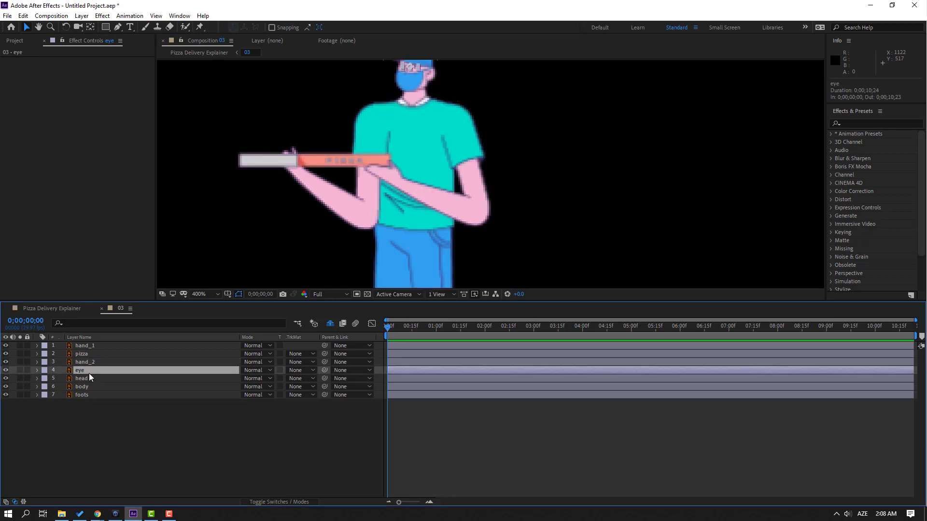
{"action": "left_click_drag", "start_coordinate": [325, 371], "coordinate": [80, 379]}
{"action": "left_click_drag", "start_coordinate": [325, 379], "coordinate": [96, 386]}
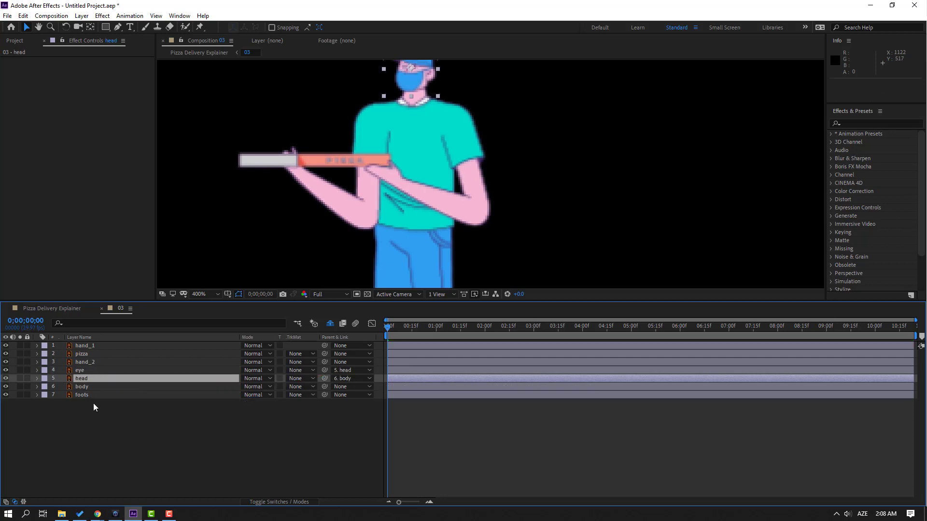
{"action": "left_click", "coordinate": [89, 357]}
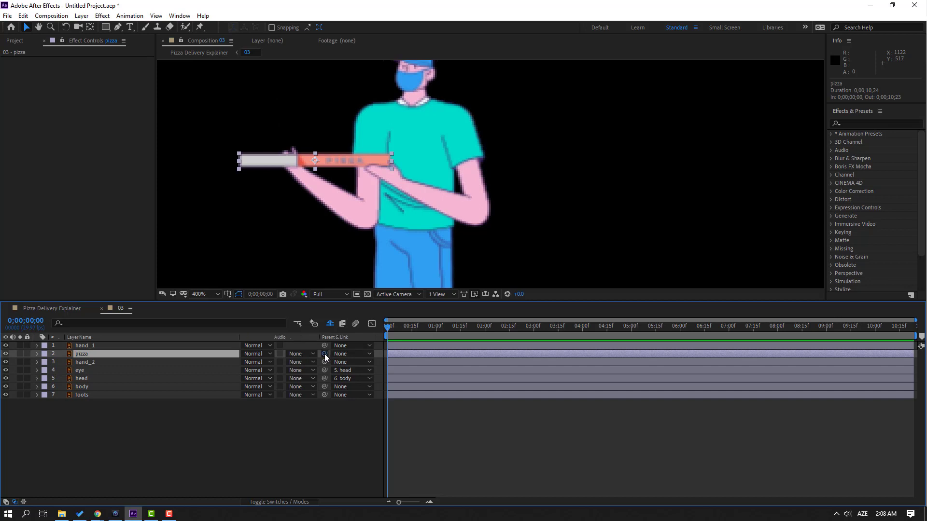
{"action": "left_click_drag", "start_coordinate": [324, 354], "coordinate": [84, 365]}
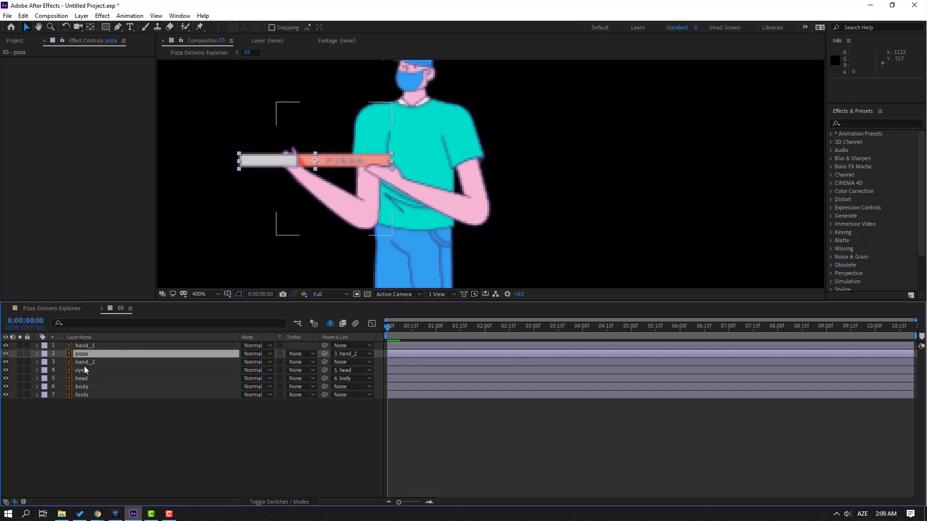
Try rotating hand_2 to -6° together with the attached pizza box, and undo the rotation.
{"action": "left_click", "coordinate": [84, 364]}
{"action": "key", "text": "r"}
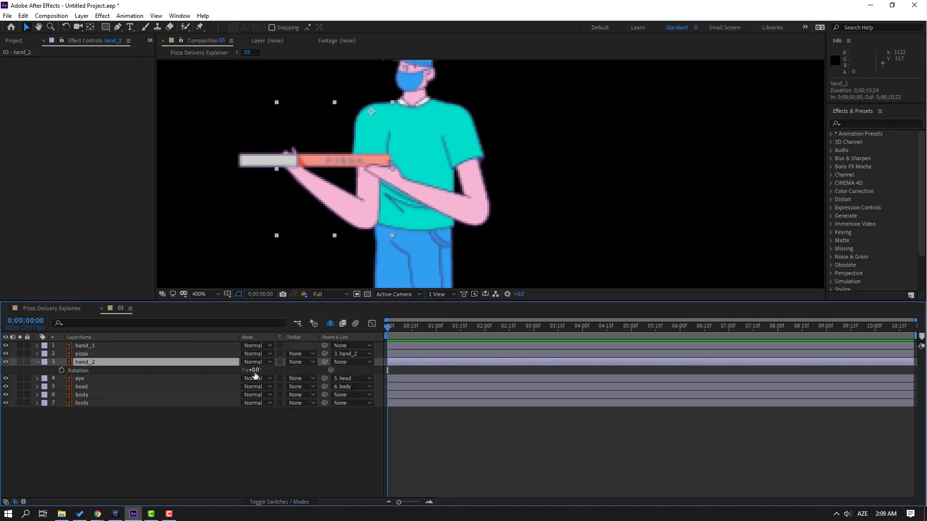
{"action": "left_click_drag", "start_coordinate": [252, 370], "coordinate": [308, 371]}
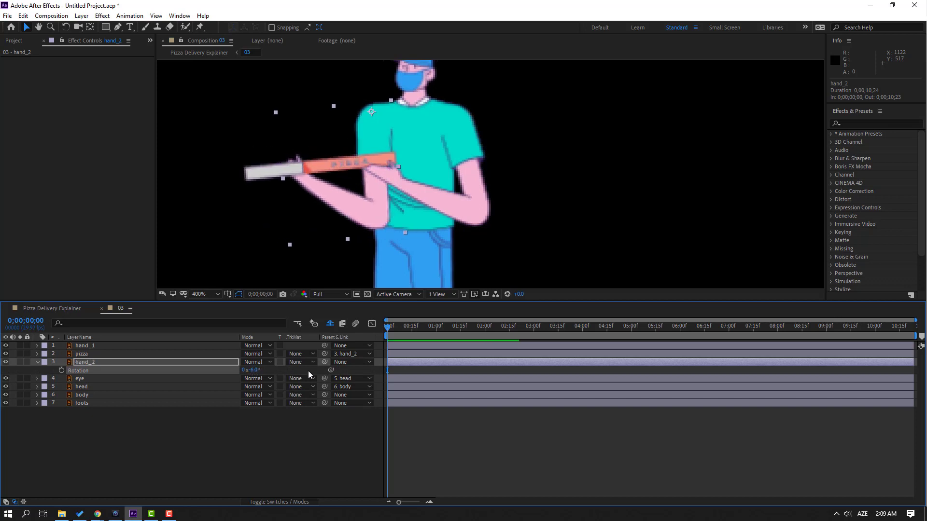
{"action": "key", "text": "ctrl+z"}
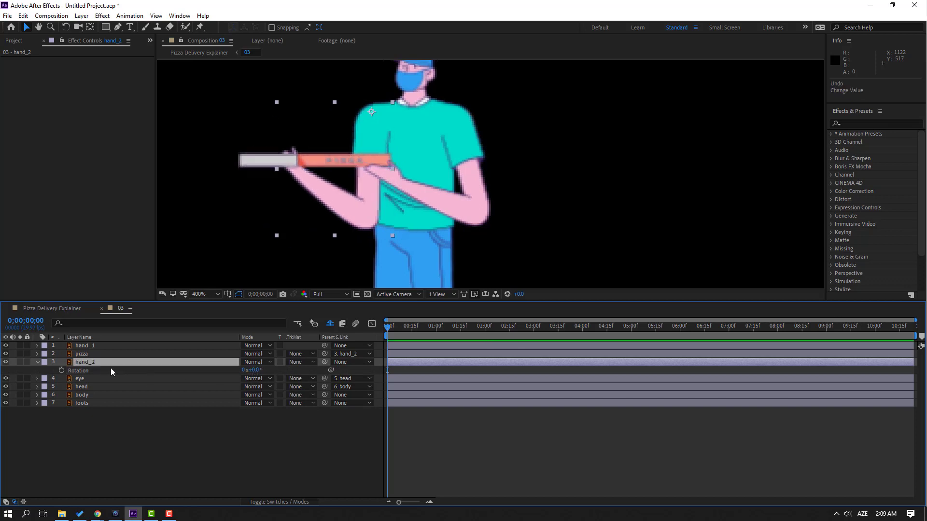
Add rotation keyframes to hand_1 and hand_2 at the first frame and set both to -2°.
{"action": "left_click", "coordinate": [95, 347], "text": "ctrl"}
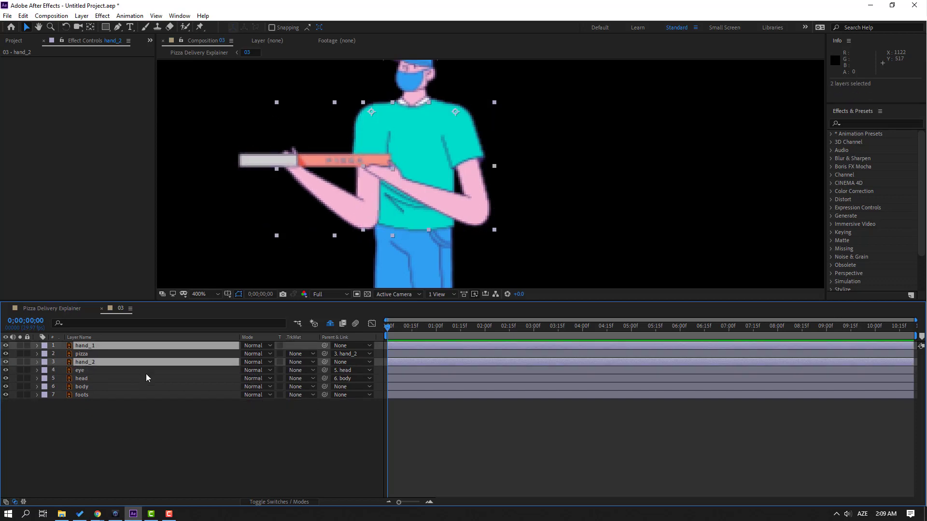
{"action": "key", "text": "r"}
{"action": "left_click", "coordinate": [62, 355]}
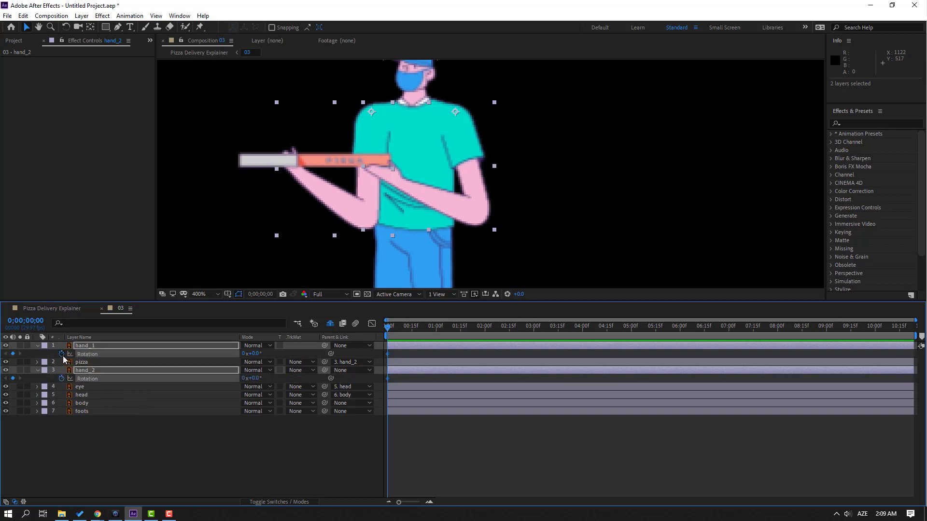
{"action": "left_click_drag", "start_coordinate": [254, 354], "coordinate": [257, 354]}
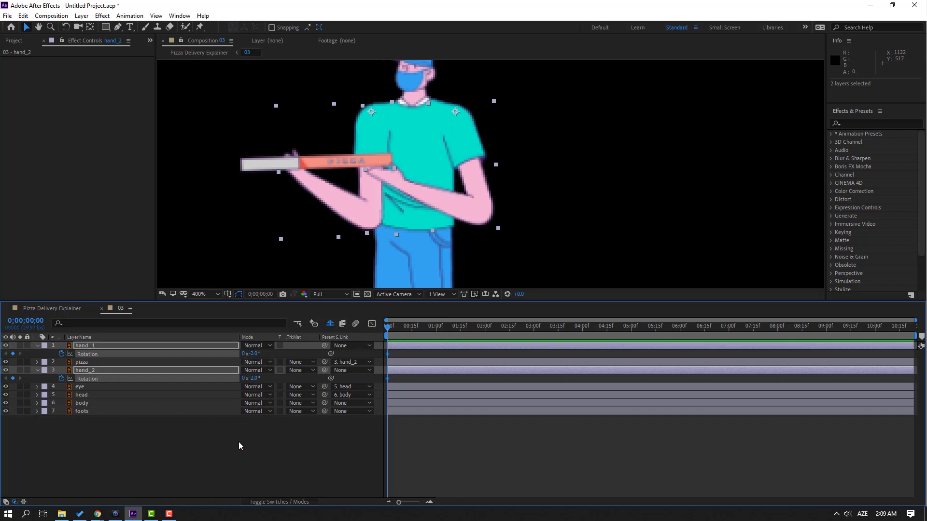
Add rotated keyframes for both hands at 0;00;00;10, and set the first-frame rotation to -13° for hand_1 and 2° for hand_2.
{"action": "key", "text": "shift+Page_Down"}
{"action": "left_click_drag", "start_coordinate": [256, 356], "coordinate": [250, 355]}
{"action": "left_click", "coordinate": [209, 464]}
{"action": "left_click_drag", "start_coordinate": [404, 329], "coordinate": [374, 333]}
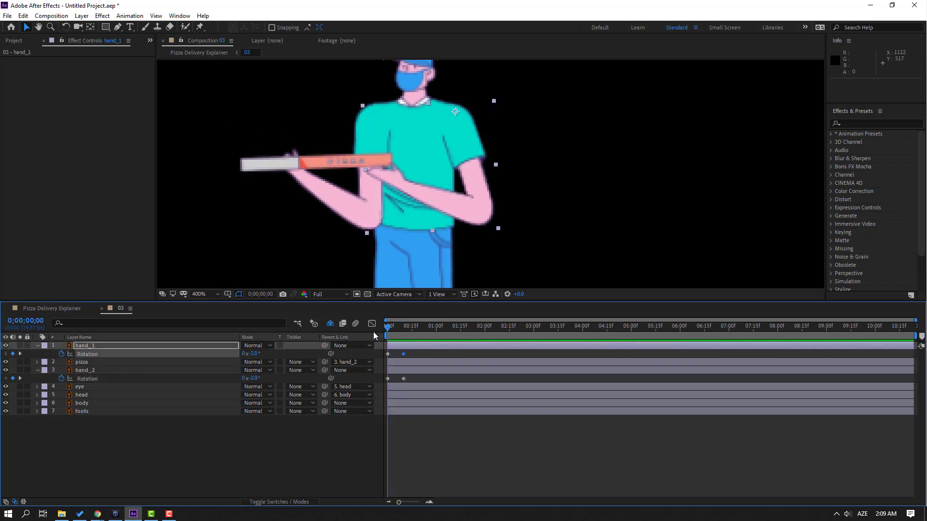
{"action": "left_click_drag", "start_coordinate": [254, 355], "coordinate": [255, 379]}
Add position and rotation keyframes to the pizza layer and move them to 0;00;00;10, in line with the second hand keyframes.
{"action": "left_click", "coordinate": [91, 363]}
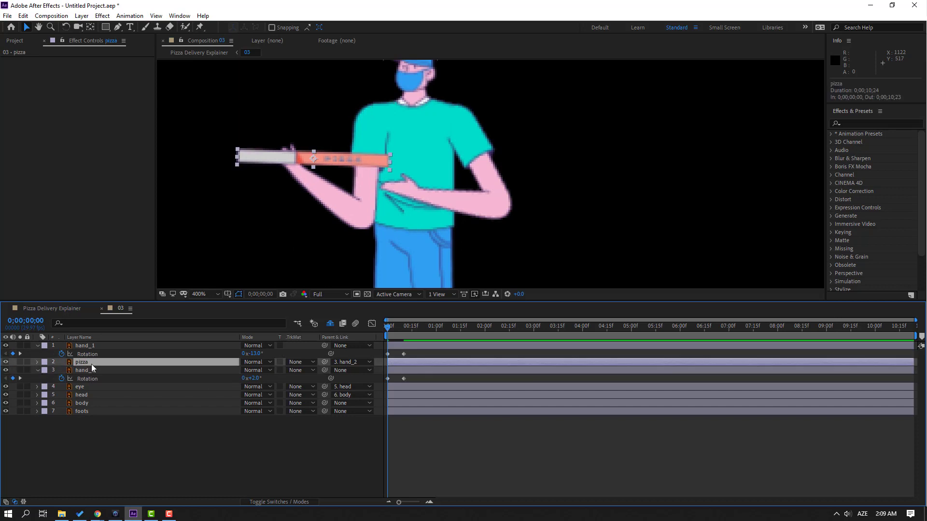
{"action": "key", "text": "r"}
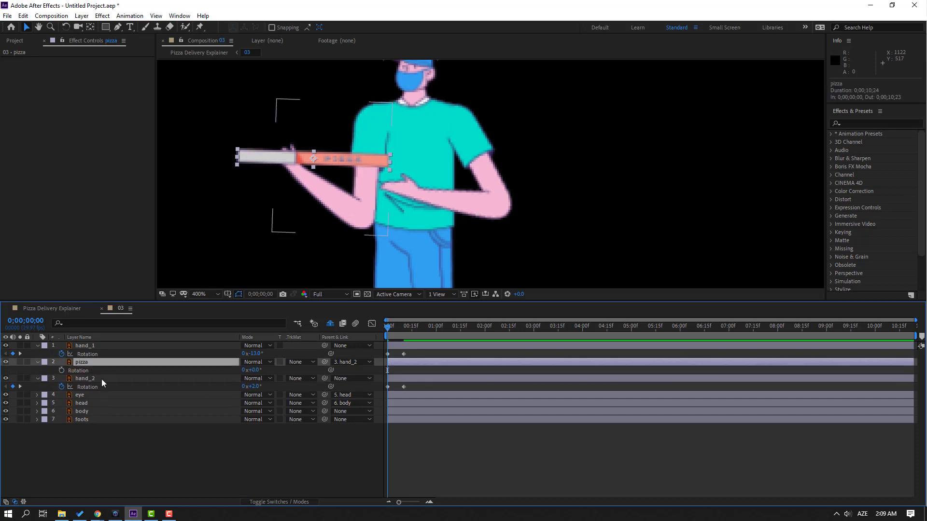
{"action": "key", "text": "shift+p"}
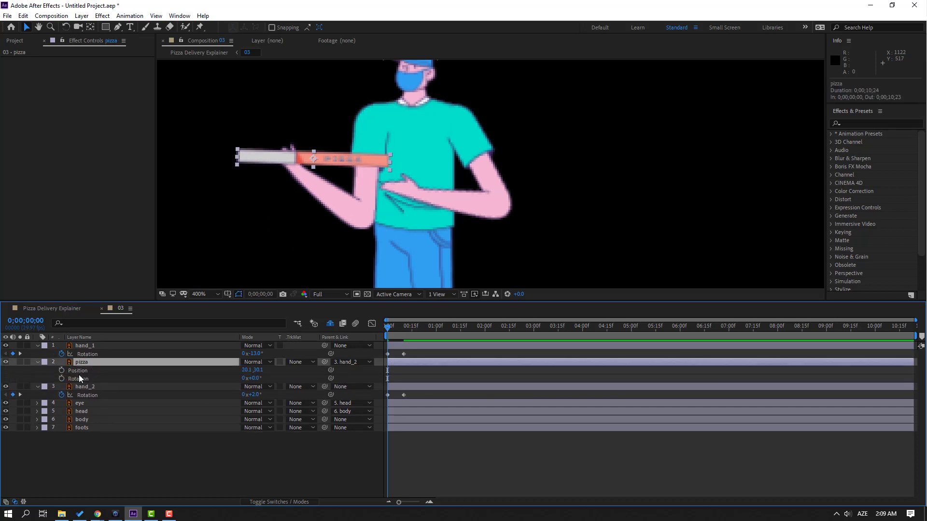
{"action": "left_click", "coordinate": [61, 370]}
{"action": "left_click", "coordinate": [62, 379]}
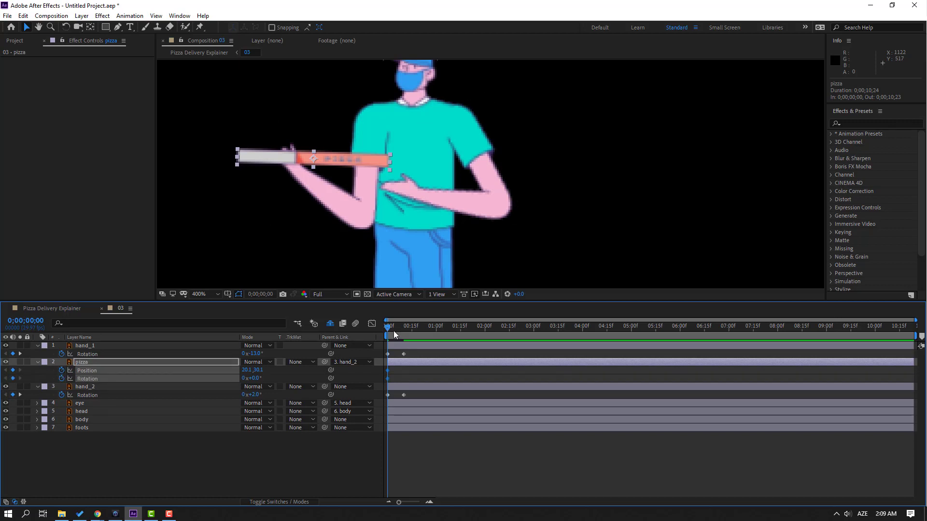
{"action": "mouse_move", "coordinate": [396, 368]}
{"action": "left_mouse_down"}
{"action": "mouse_move", "coordinate": [385, 382]}
{"action": "mouse_move", "coordinate": [404, 380]}
{"action": "left_mouse_up"}
{"action": "left_click", "coordinate": [422, 382]}
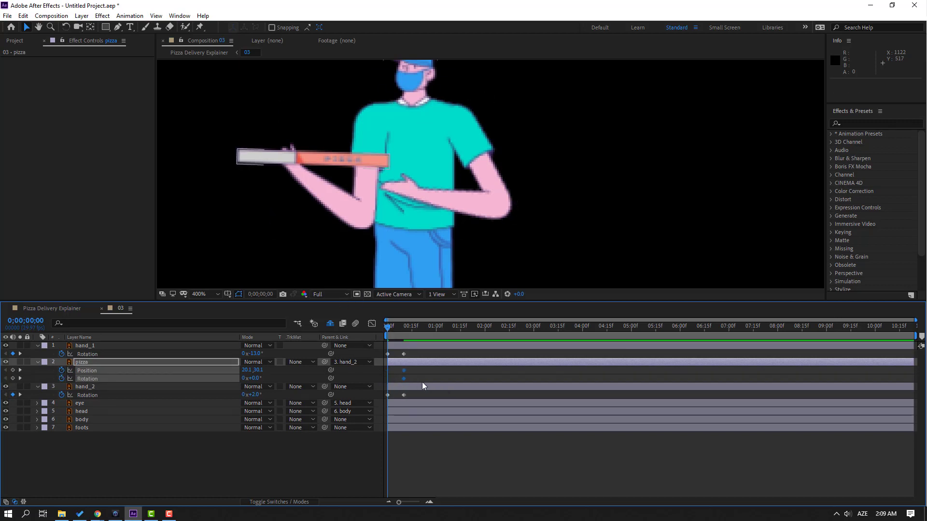
Set the pizza's first-frame rotation to 14° and position to about 27.7, 32.9, and its rotation at 0;00;00;10 to -8°.
{"action": "left_click", "coordinate": [319, 152]}
{"action": "left_click_drag", "start_coordinate": [254, 379], "coordinate": [260, 378]}
{"action": "left_click_drag", "start_coordinate": [345, 169], "coordinate": [360, 175]}
{"action": "left_click_drag", "start_coordinate": [388, 330], "coordinate": [403, 331]}
{"action": "left_click_drag", "start_coordinate": [253, 378], "coordinate": [252, 379]}
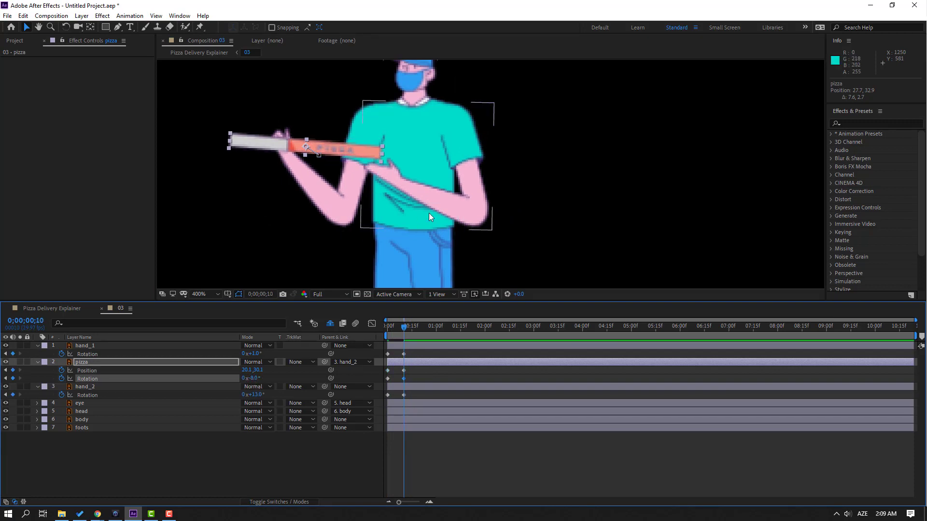
Adjust the rotation of hand_1 at its 0;00;00;10 keyframe and return to the first frame.
{"action": "left_click", "coordinate": [90, 345]}
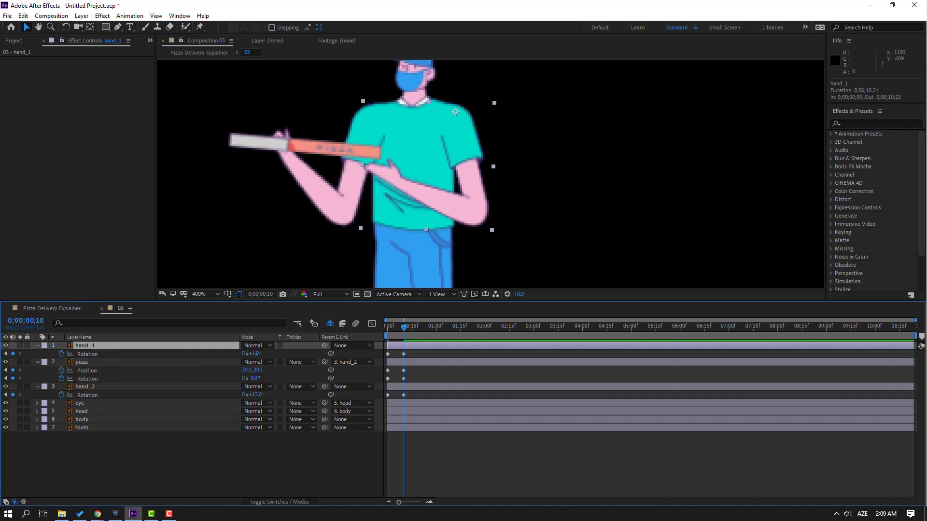
{"action": "left_click_drag", "start_coordinate": [253, 354], "coordinate": [269, 357]}
{"action": "left_click_drag", "start_coordinate": [394, 329], "coordinate": [157, 411]}
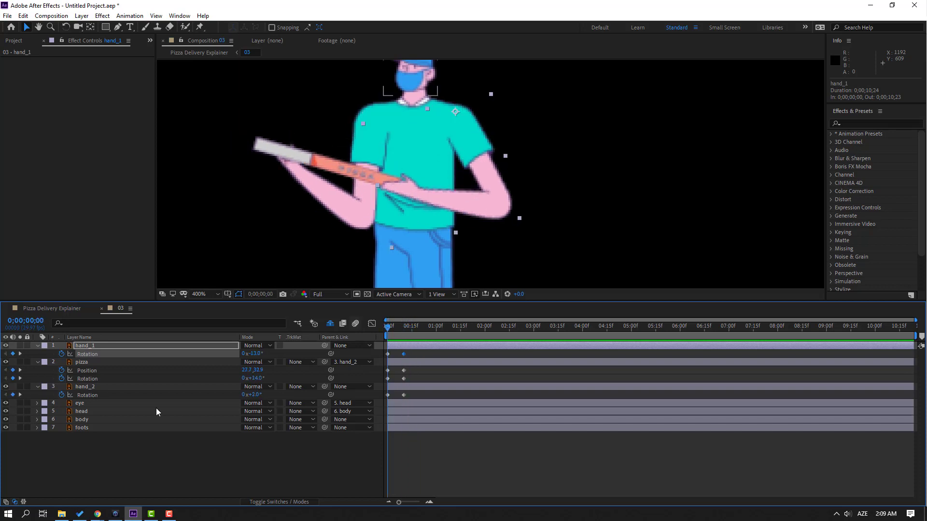
Parent the hand_1 and hand_2 layers to the body layer.
{"action": "left_click", "coordinate": [86, 346]}
{"action": "left_click", "coordinate": [91, 385], "text": "ctrl"}
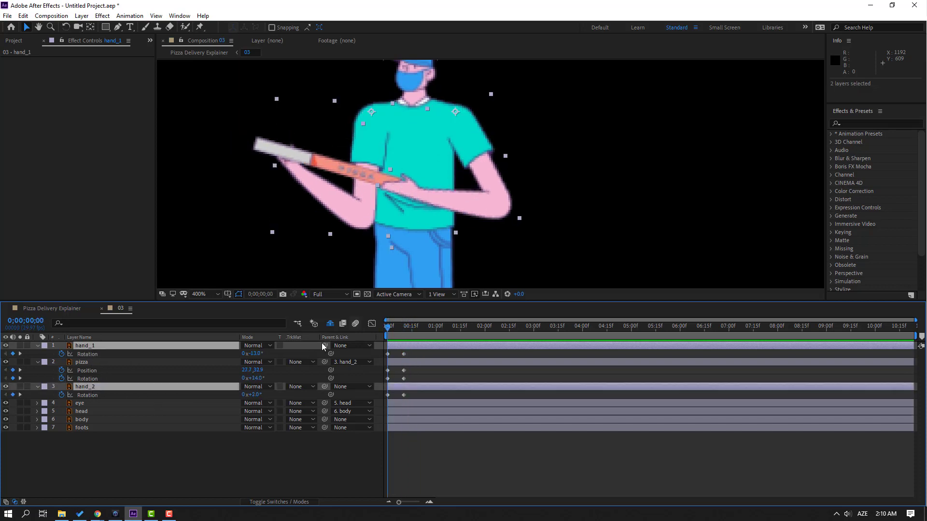
{"action": "left_click_drag", "start_coordinate": [325, 346], "coordinate": [47, 422]}
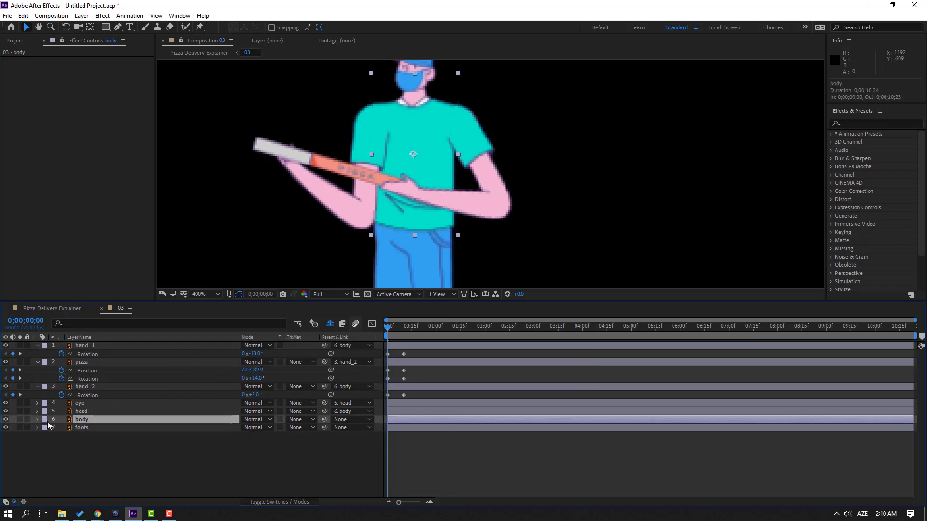
Isolate the body layer, move its anchor point down to the waist and show all layers again.
{"action": "left_click", "coordinate": [20, 420]}
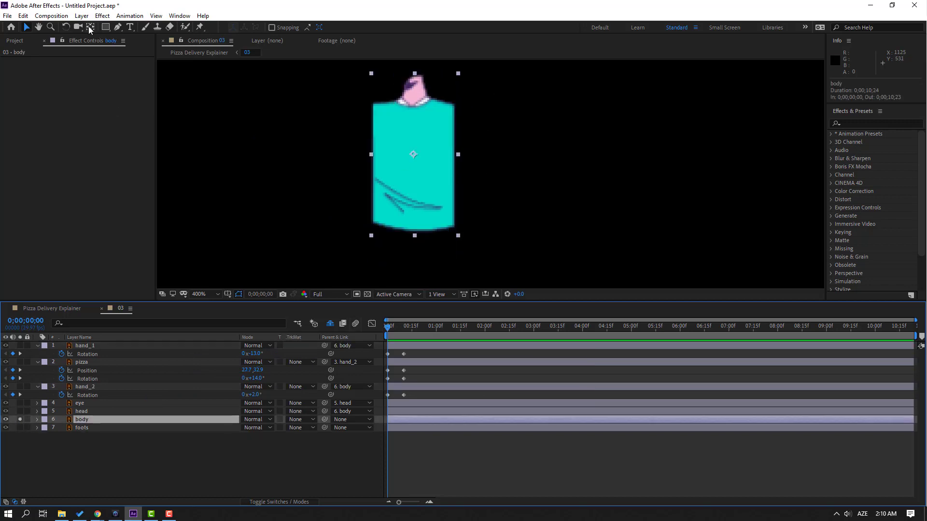
{"action": "left_click", "coordinate": [90, 27]}
{"action": "left_click_drag", "start_coordinate": [416, 154], "coordinate": [420, 227]}
{"action": "left_click", "coordinate": [26, 27]}
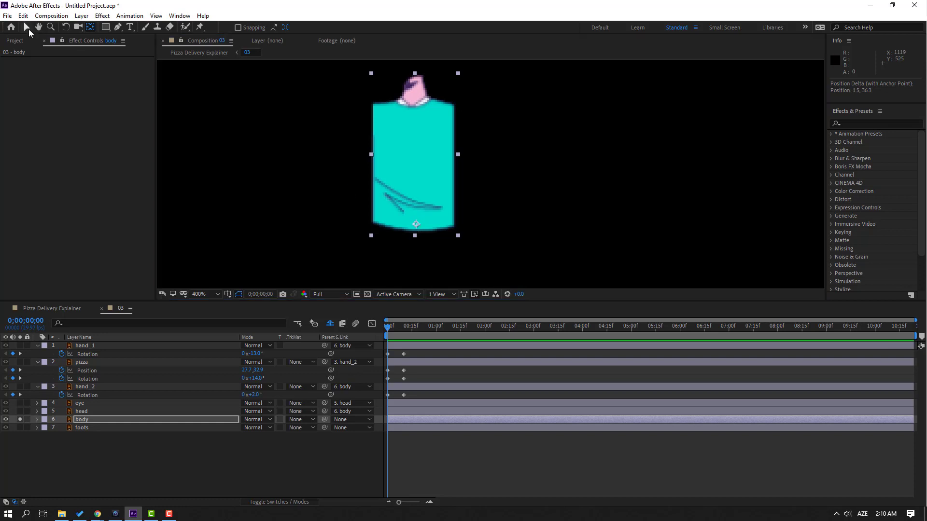
{"action": "left_click", "coordinate": [19, 420]}
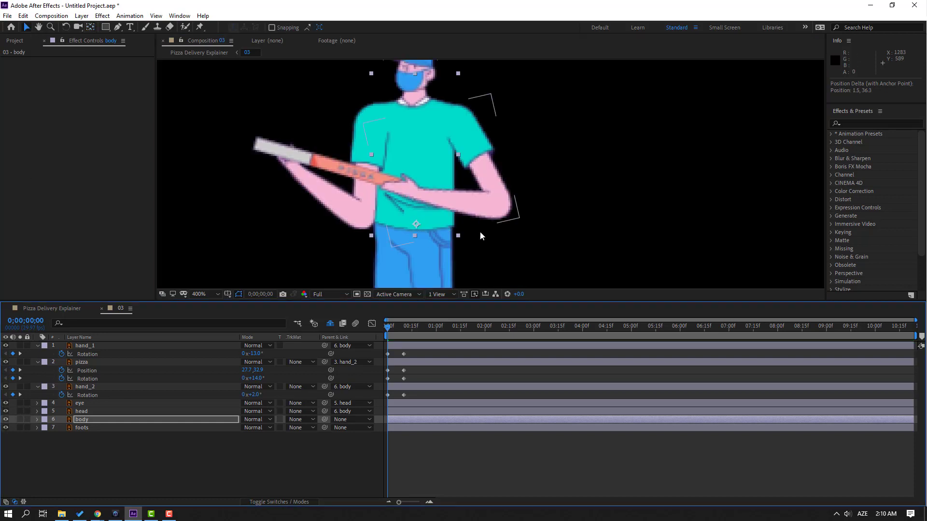
Add body rotation keyframes at the first frame and 0;00;00;10, setting the first-frame rotation to -5°.
{"action": "left_click", "coordinate": [91, 421]}
{"action": "key", "text": "r"}
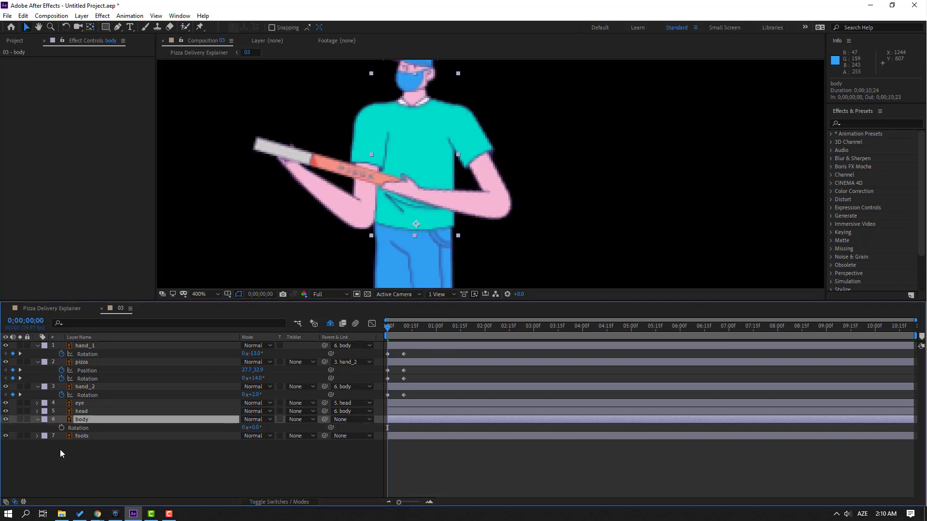
{"action": "left_click", "coordinate": [62, 428]}
{"action": "left_click_drag", "start_coordinate": [387, 429], "coordinate": [398, 428]}
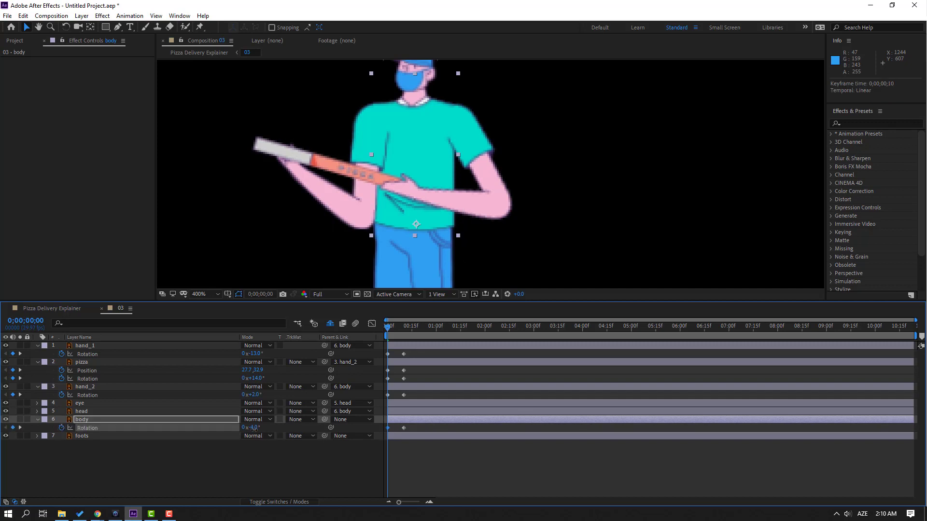
{"action": "left_click_drag", "start_coordinate": [254, 428], "coordinate": [254, 428]}
Apply Easy Ease to all keyframes of the hand_1, pizza, hand_2 and body layers and preview the motion.
{"action": "left_click_drag", "start_coordinate": [394, 329], "coordinate": [380, 432]}
{"action": "right_click", "coordinate": [404, 433]}
{"action": "mouse_move", "coordinate": [444, 422]}
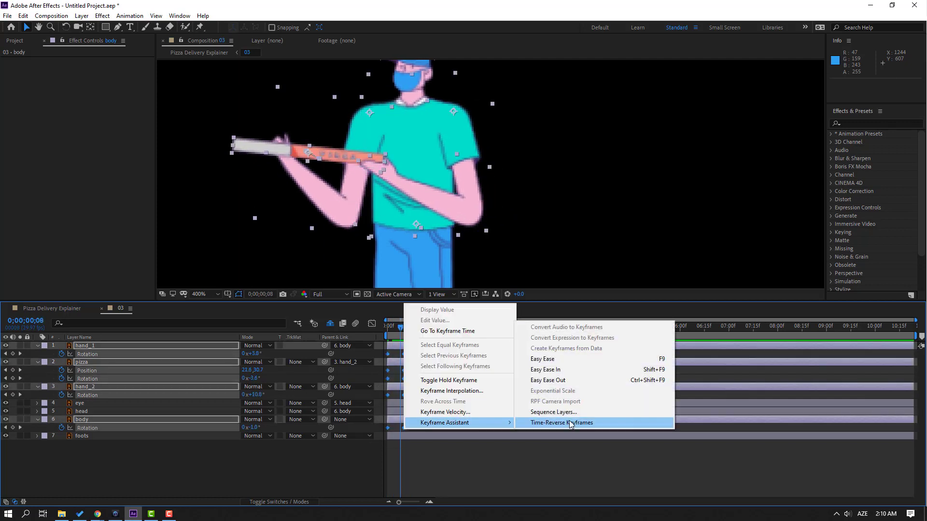
{"action": "left_click", "coordinate": [549, 356]}
{"action": "scroll", "coordinate": [516, 205], "scroll_direction": "down", "scroll_amount": 3}
{"action": "key", "text": "space"}
{"action": "key", "text": "space"}
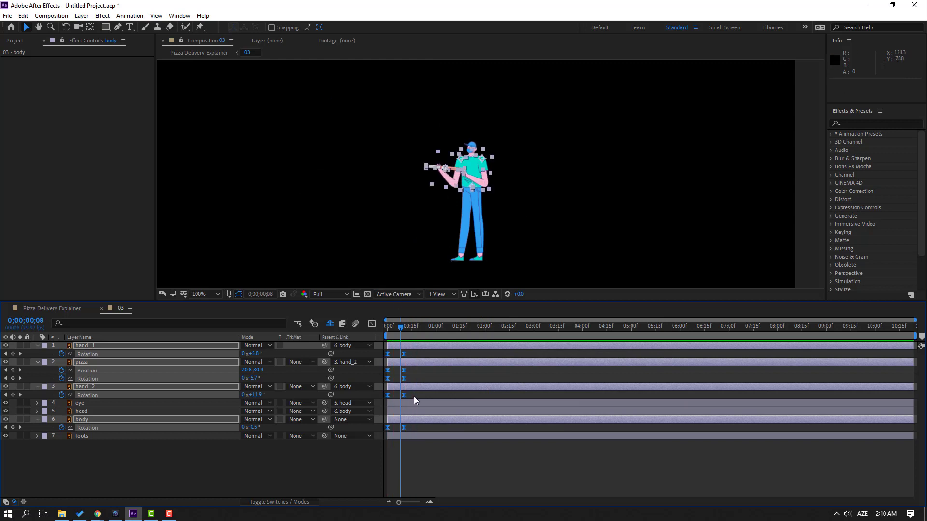
Move the second keyframes of all four animated layers to 0;00;00;20 and preview the slower motion.
{"action": "left_click_drag", "start_coordinate": [412, 352], "coordinate": [428, 429]}
{"action": "left_click", "coordinate": [443, 466]}
{"action": "key", "text": "space"}
{"action": "scroll", "coordinate": [500, 239], "scroll_direction": "up", "scroll_amount": 2}
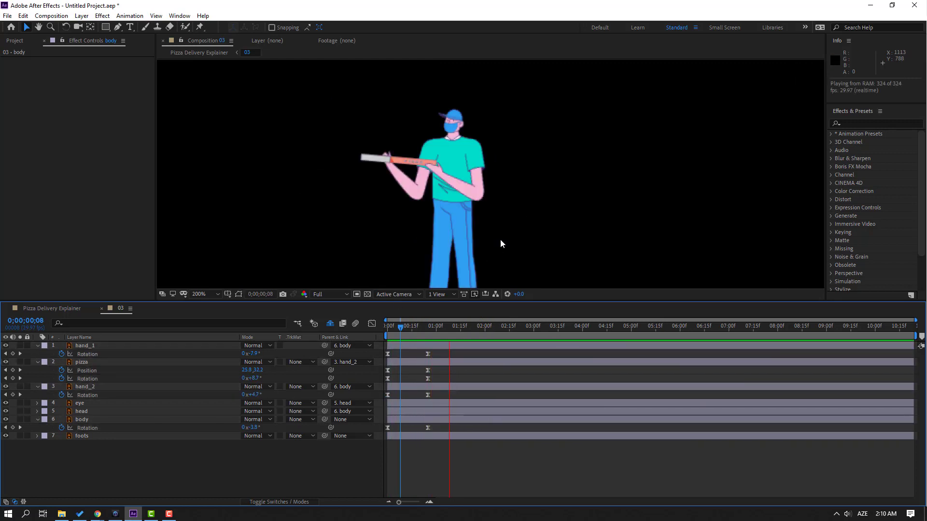
{"action": "key", "text": "space"}
{"action": "left_click_drag", "start_coordinate": [439, 355], "coordinate": [419, 428]}
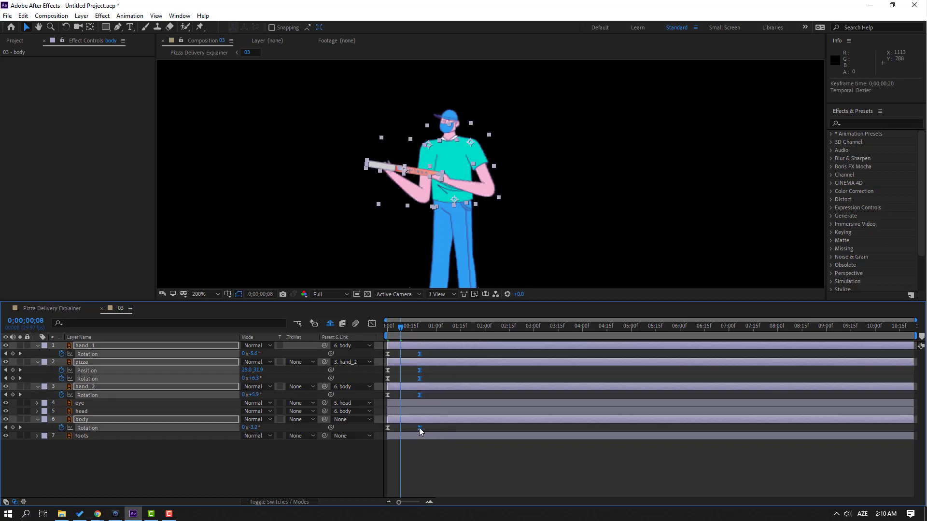
{"action": "key", "text": "space"}
Copy the first-frame keyframes of hand_1, pizza, hand_2 and body and paste them at 0;00;01;12.
{"action": "left_click", "coordinate": [419, 330]}
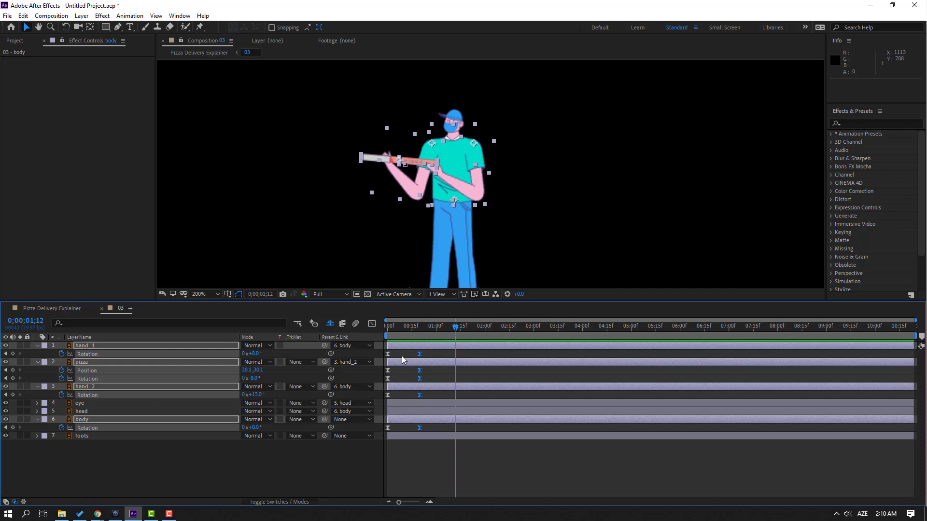
{"action": "left_click", "coordinate": [387, 354]}
{"action": "key", "text": "ctrl+c"}
{"action": "key", "text": "ctrl+v"}
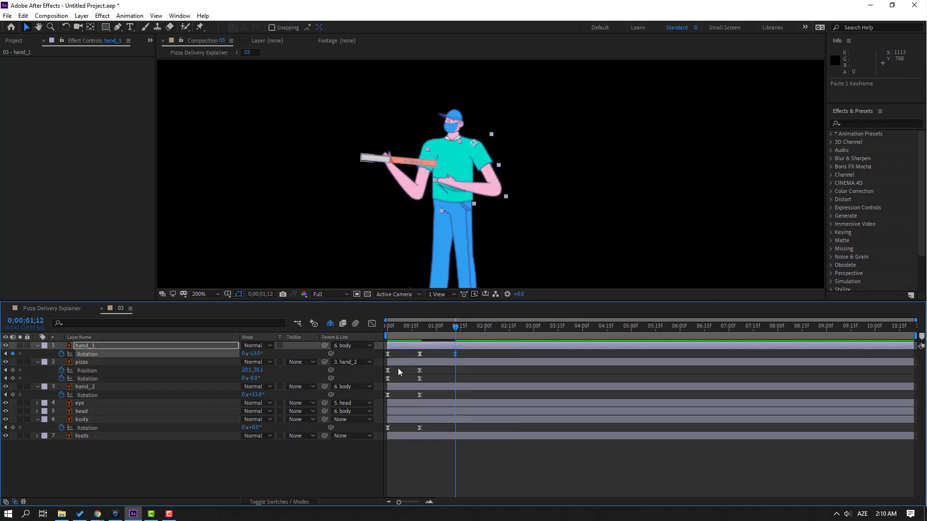
{"action": "left_click_drag", "start_coordinate": [397, 368], "coordinate": [382, 384]}
{"action": "key", "text": "ctrl+c"}
{"action": "key", "text": "ctrl+v"}
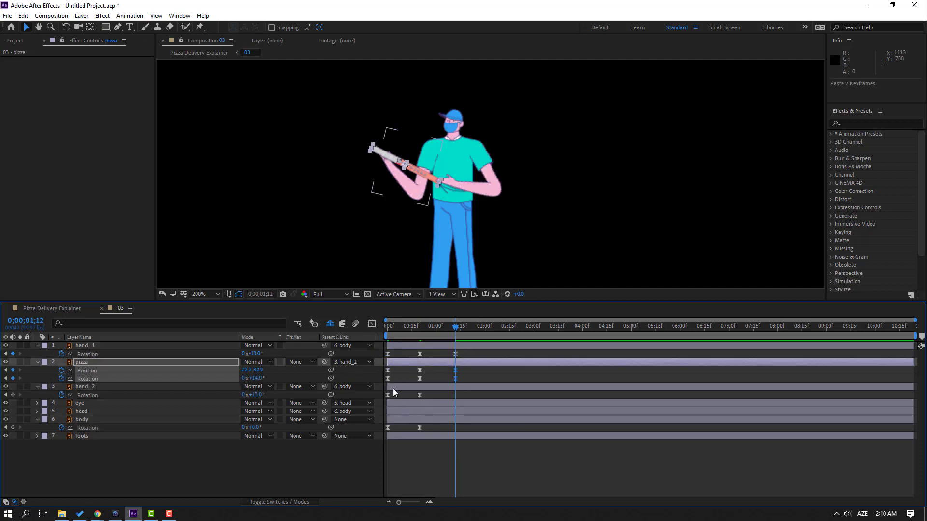
{"action": "left_click", "coordinate": [387, 395]}
{"action": "key", "text": "ctrl+c"}
{"action": "key", "text": "ctrl+v"}
{"action": "left_click", "coordinate": [388, 428]}
{"action": "key", "text": "ctrl+c"}
{"action": "key", "text": "ctrl+v"}
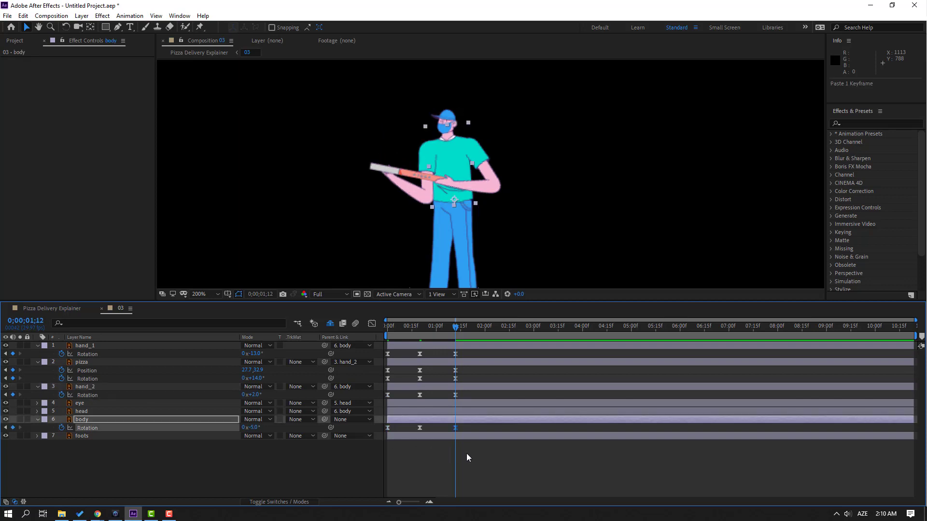
Preview the loop with the work area ending at 0;00;01;12 and delete the keyframes at that time.
{"action": "key", "text": "n"}
{"action": "key", "text": "space"}
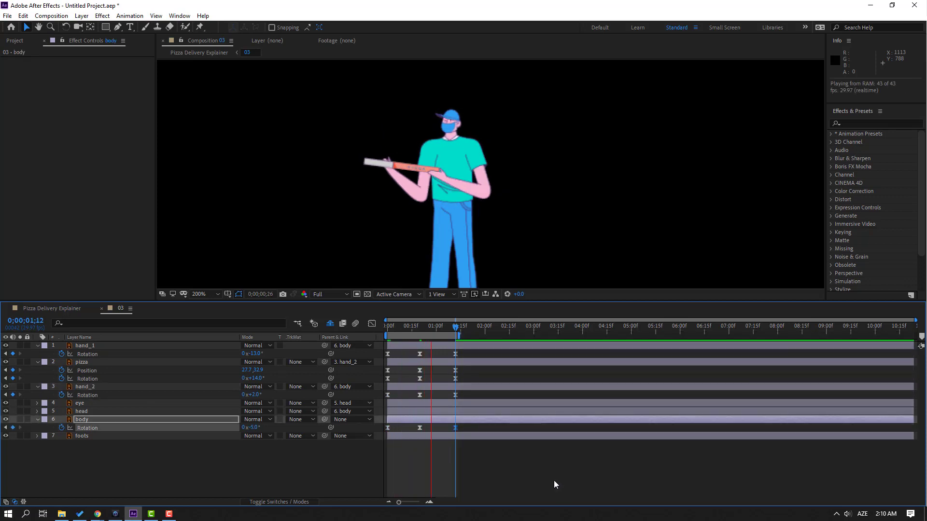
{"action": "scroll", "coordinate": [221, 202], "scroll_direction": "down", "scroll_amount": 1}
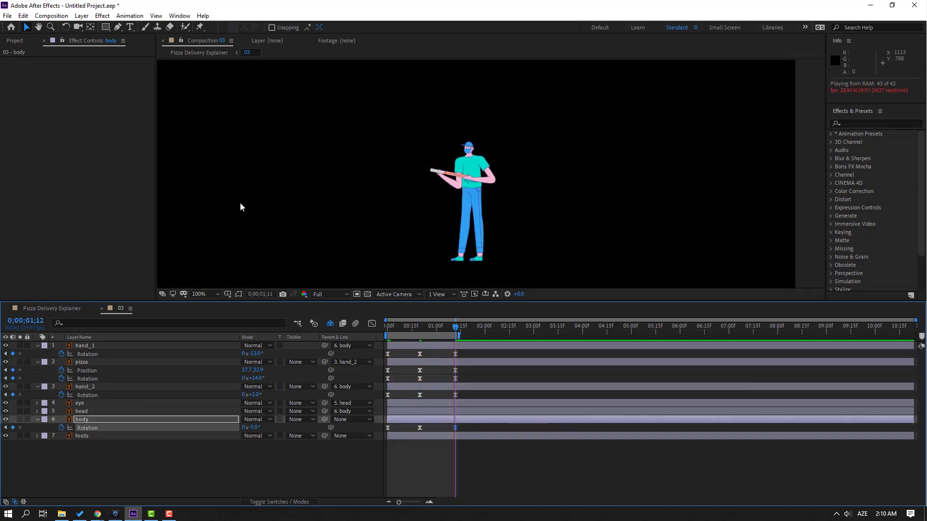
{"action": "scroll", "coordinate": [483, 174], "scroll_direction": "up", "scroll_amount": 1}
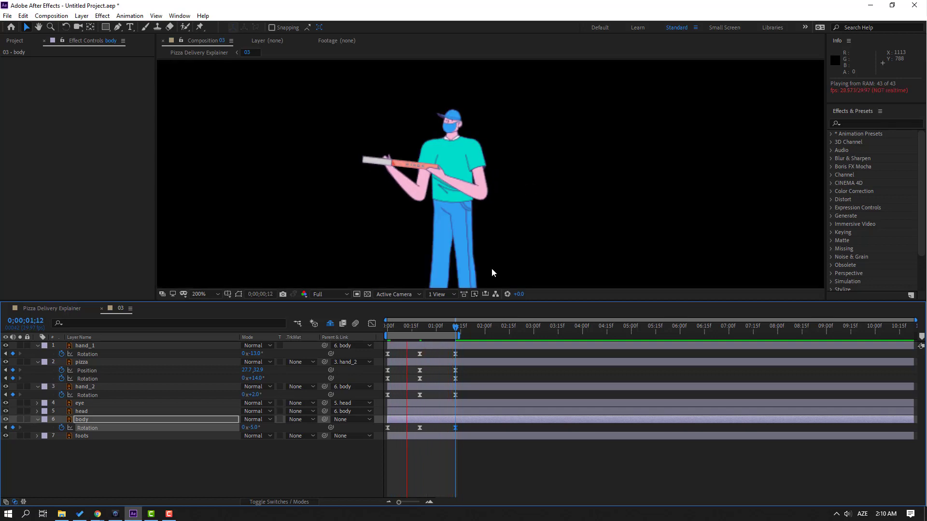
{"action": "left_click_drag", "start_coordinate": [413, 326], "coordinate": [376, 329]}
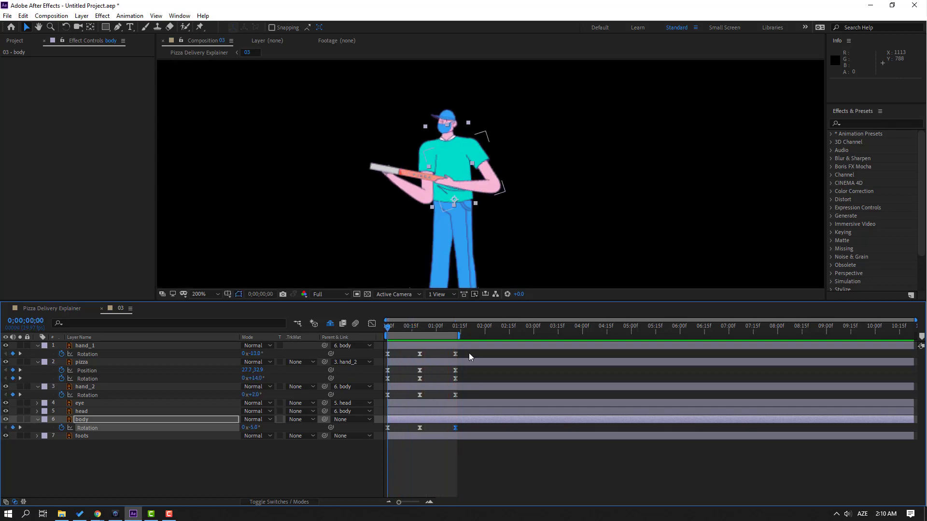
{"action": "left_click_drag", "start_coordinate": [468, 353], "coordinate": [438, 447]}
{"action": "key", "text": "Delete"}
Add keyframes holding the current rotation and position values of hand_1, pizza, hand_2 and body shortly after the one-second mark.
{"action": "left_click", "coordinate": [410, 326]}
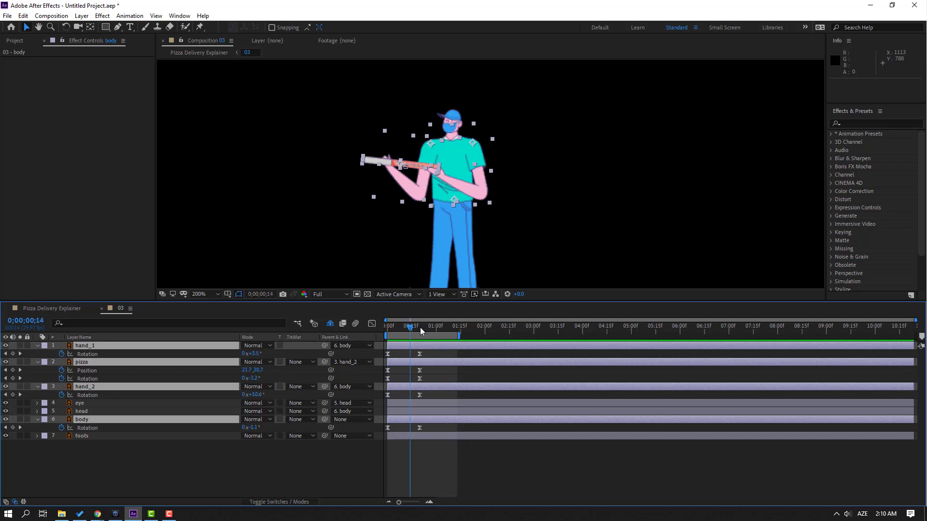
{"action": "left_click_drag", "start_coordinate": [420, 328], "coordinate": [446, 329]}
{"action": "left_click_drag", "start_coordinate": [12, 355], "coordinate": [15, 435]}
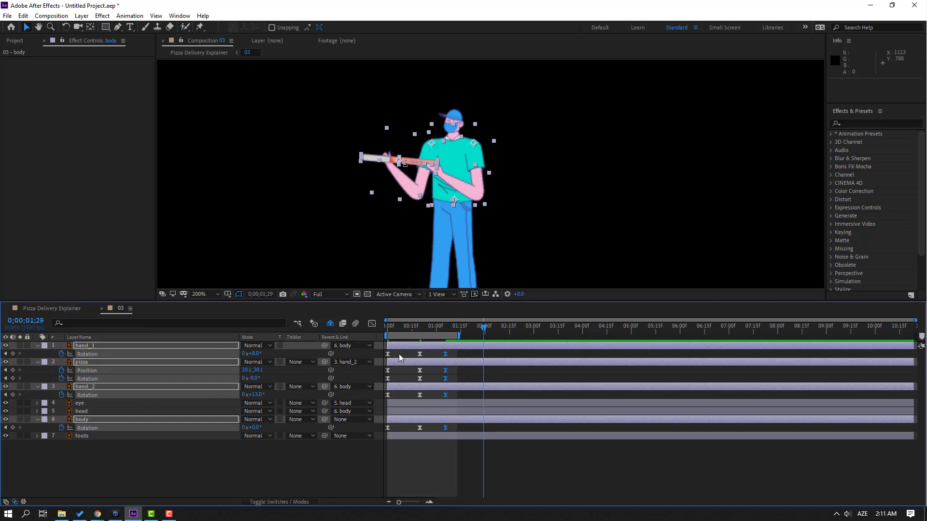
Copy the first-frame keyframes of hand_1, pizza, hand_2 and body and paste them at 0;00;01;29.
{"action": "left_click_drag", "start_coordinate": [399, 355], "coordinate": [384, 405]}
{"action": "key", "text": "ctrl+v"}
{"action": "key", "text": "ctrl+c"}
{"action": "key", "text": "ctrl+v"}
{"action": "key", "text": "ctrl+c"}
{"action": "key", "text": "ctrl+v"}
{"action": "left_click", "coordinate": [390, 425]}
{"action": "key", "text": "ctrl+c"}
{"action": "key", "text": "ctrl+v"}
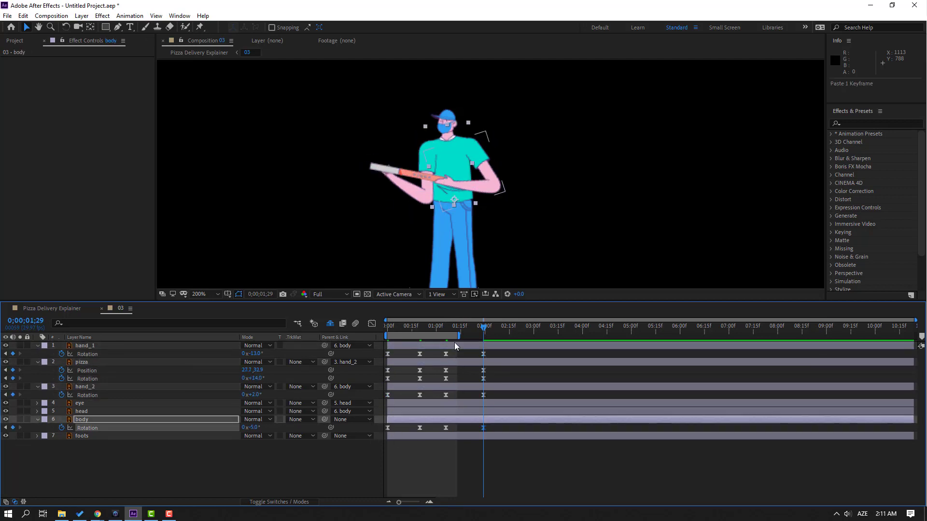
Extend the work area to about two seconds, preview the full cycle and return to the first frame.
{"action": "left_click_drag", "start_coordinate": [459, 336], "coordinate": [489, 345]}
{"action": "key", "text": "space"}
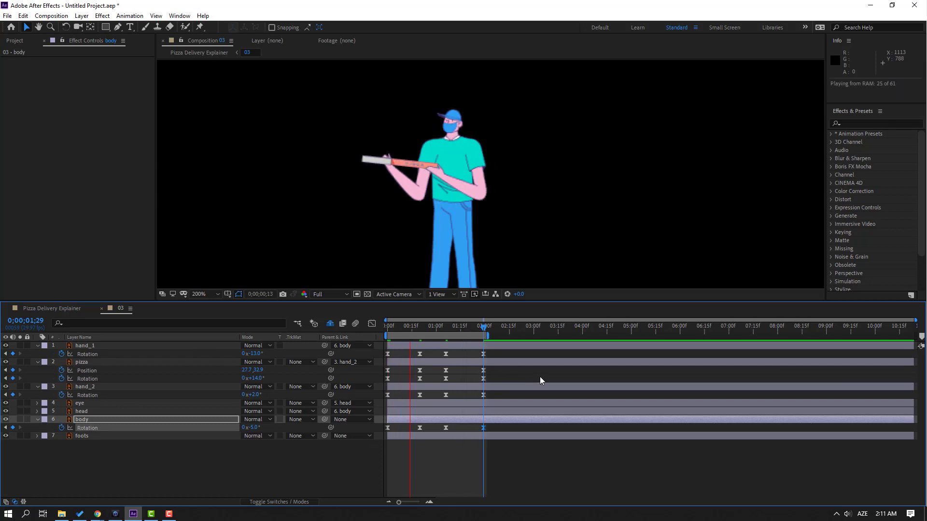
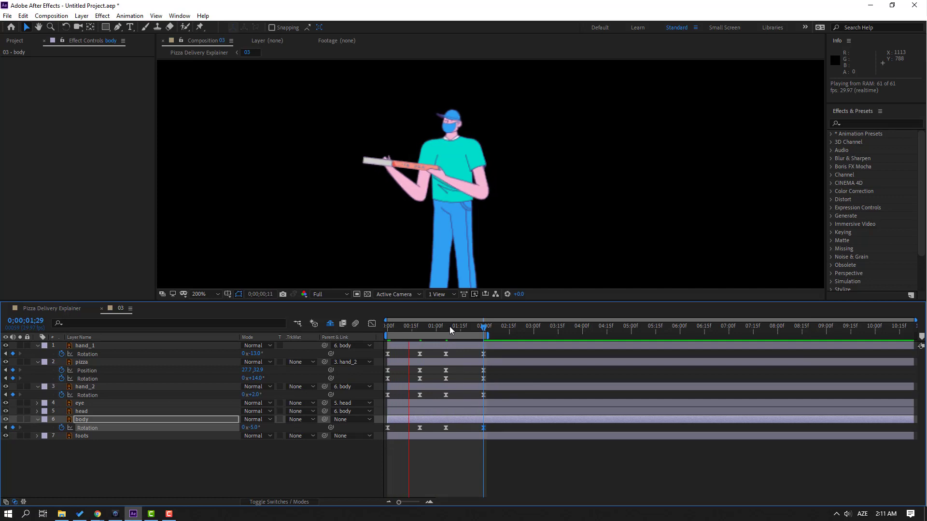
{"action": "key", "text": "space"}
{"action": "key", "text": "Home"}
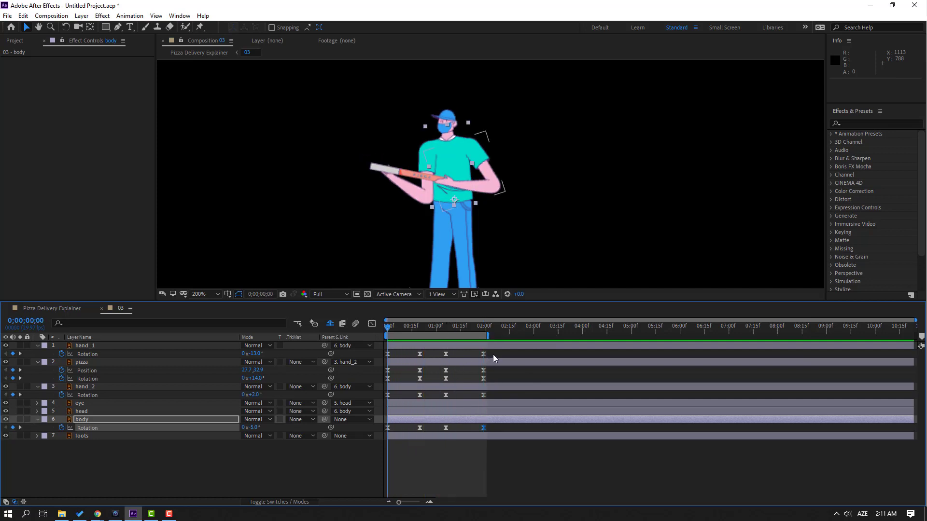
Repeat hand_1's four rotation keyframes by pasting copies at 0;00;01;29, 0;00;03;28 and 0;00;05;27.
{"action": "left_click_drag", "start_coordinate": [493, 354], "coordinate": [368, 358]}
{"action": "key", "text": "ctrl+c"}
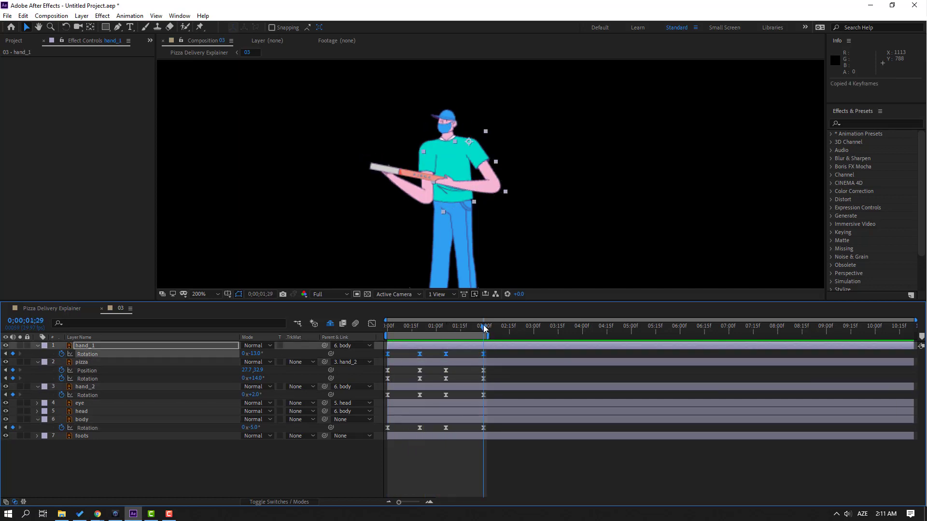
{"action": "key", "text": "ctrl+v"}
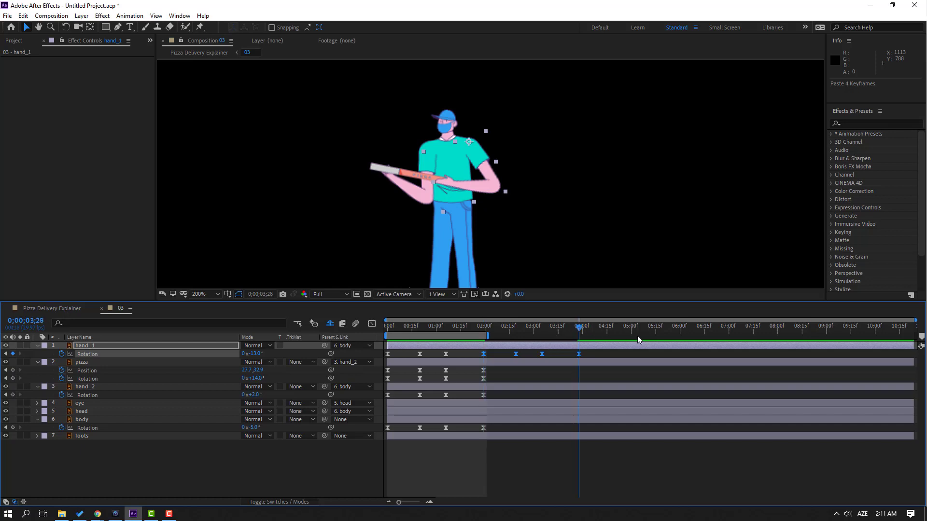
{"action": "left_click", "coordinate": [674, 330]}
{"action": "key", "text": "ctrl+v"}
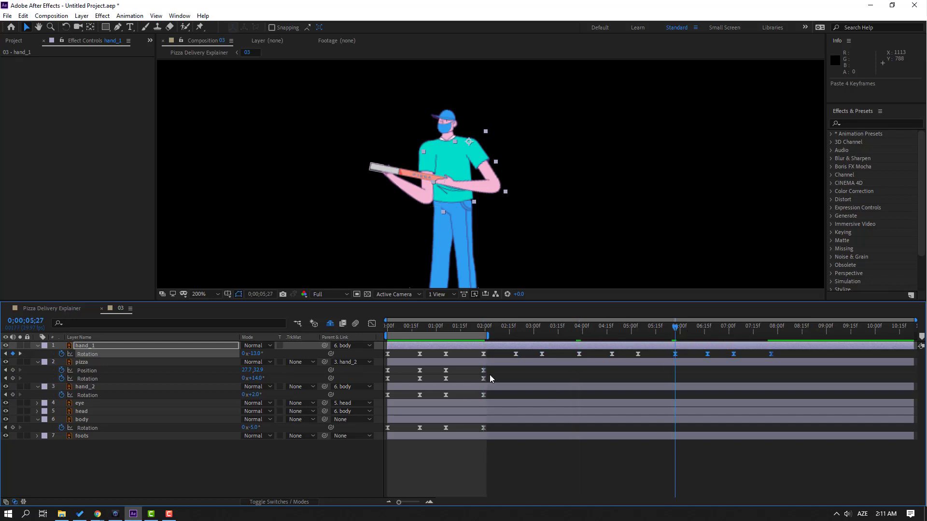
Repeat the pizza's position and rotation keyframes by pasting copies at 0;00;01;29, 0;00;03;28 and 0;00;05;27.
{"action": "left_click_drag", "start_coordinate": [495, 373], "coordinate": [372, 390]}
{"action": "key", "text": "ctrl+c"}
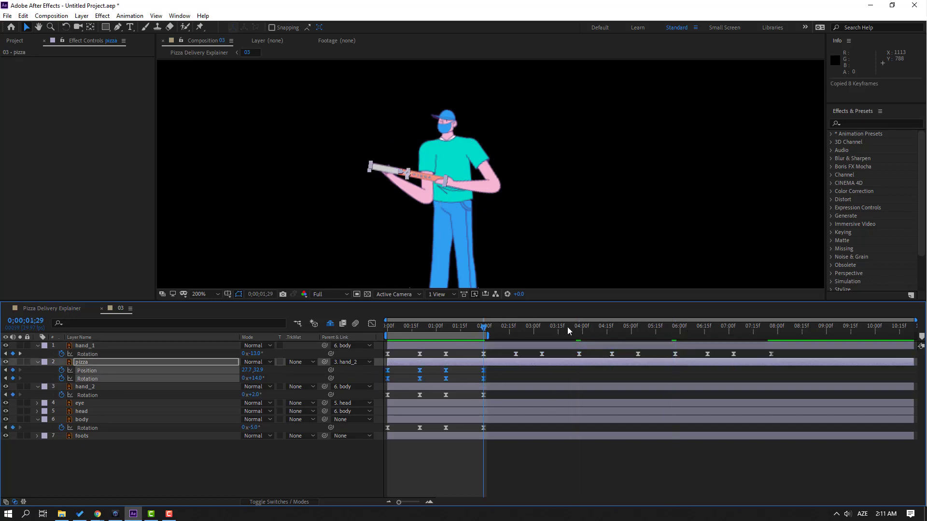
{"action": "key", "text": "ctrl+v"}
{"action": "left_click_drag", "start_coordinate": [581, 332], "coordinate": [578, 331]}
{"action": "key", "text": "ctrl+v"}
{"action": "left_click", "coordinate": [677, 332]}
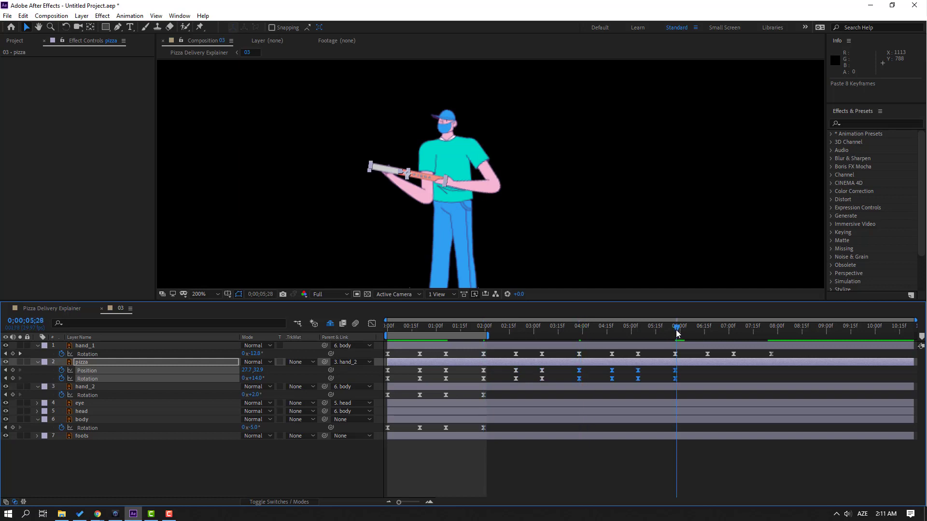
{"action": "left_click_drag", "start_coordinate": [677, 333], "coordinate": [675, 333]}
{"action": "key", "text": "ctrl+v"}
Repeat the rotation keyframes of hand_2 and body by pasting copies of each at 0;00;01;29, 0;00;03;28 and 0;00;05;27.
{"action": "left_click_drag", "start_coordinate": [496, 392], "coordinate": [334, 399]}
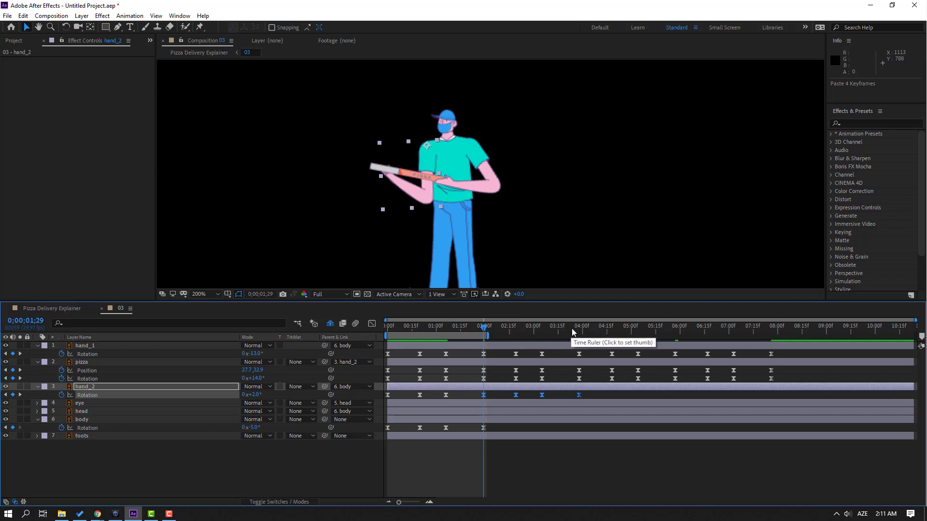
{"action": "left_click_drag", "start_coordinate": [577, 332], "coordinate": [580, 335]}
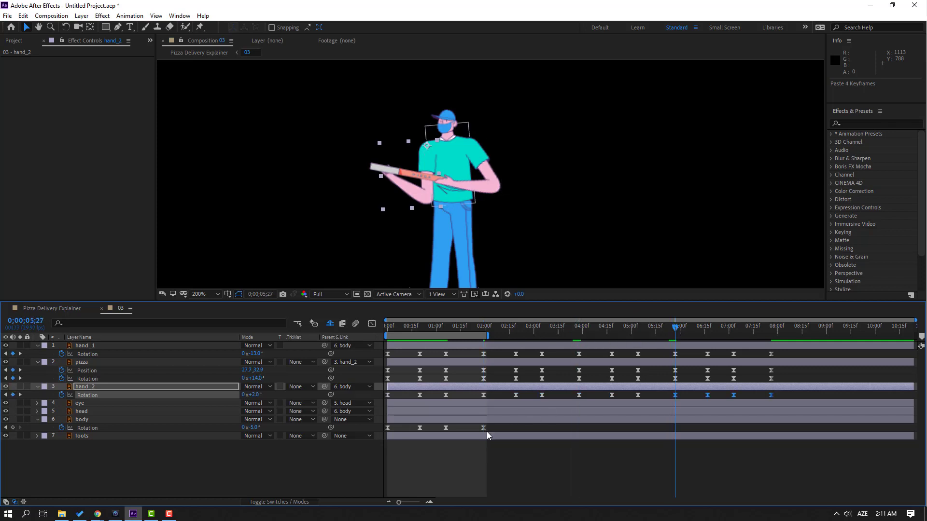
{"action": "left_click_drag", "start_coordinate": [498, 425], "coordinate": [381, 446]}
{"action": "left_click", "coordinate": [480, 330]}
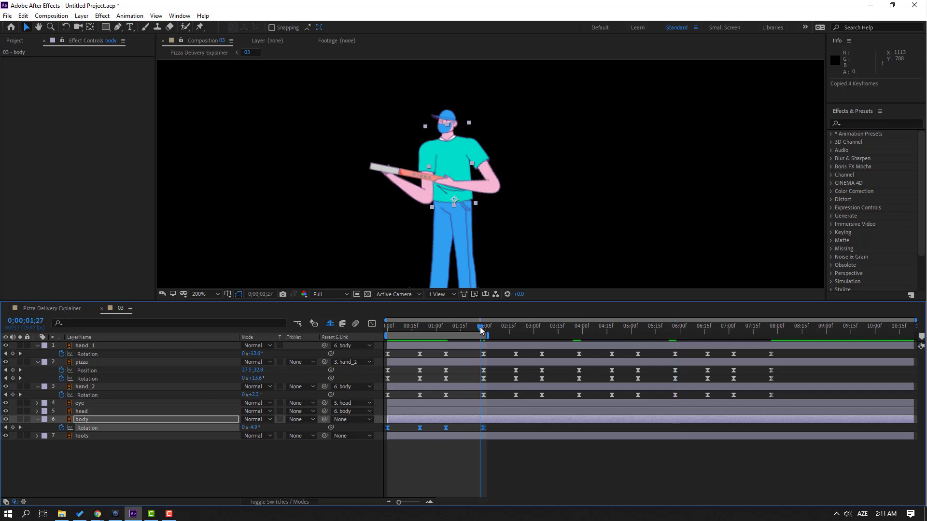
{"action": "left_click", "coordinate": [576, 333]}
{"action": "key", "text": "ctrl+v"}
{"action": "left_click", "coordinate": [674, 331]}
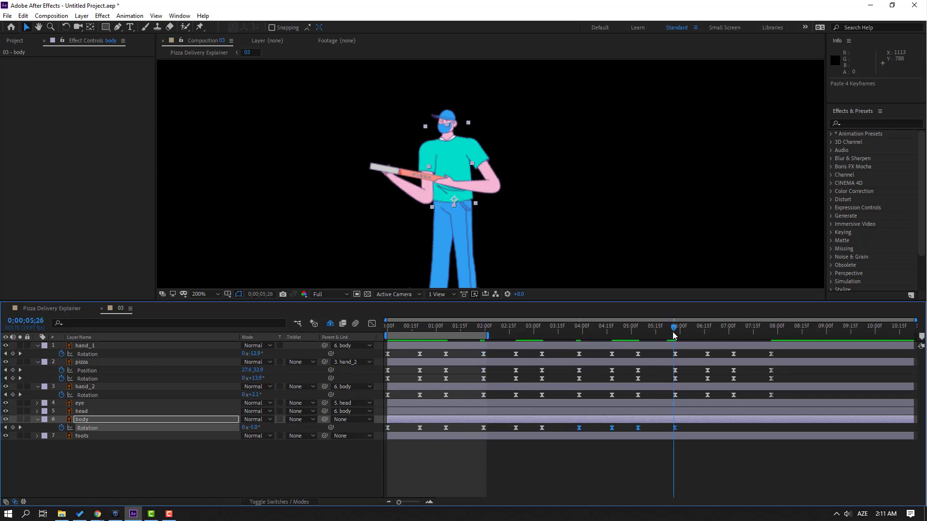
{"action": "key", "text": "ctrl+v"}
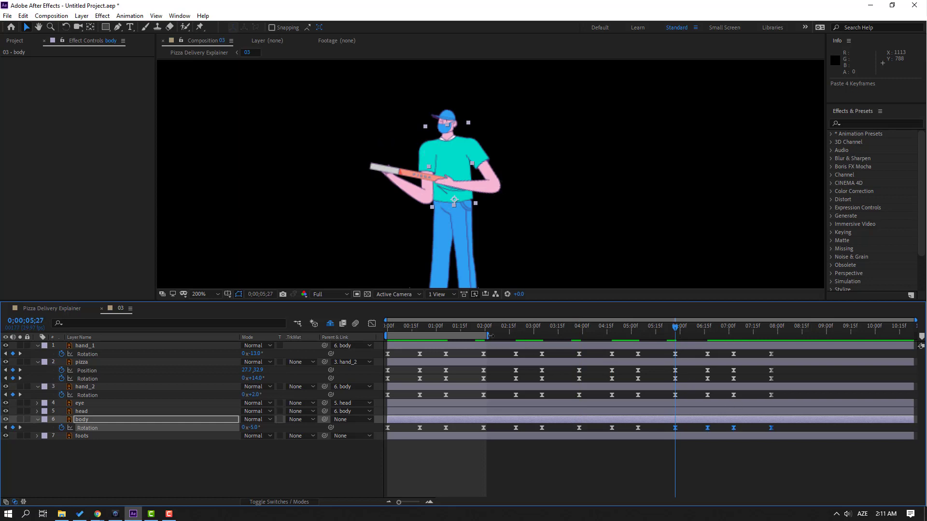
End the work area at 0;00;07;28, trim composition 03 to it and preview the repeated animation.
{"action": "left_click_drag", "start_coordinate": [489, 335], "coordinate": [776, 340]}
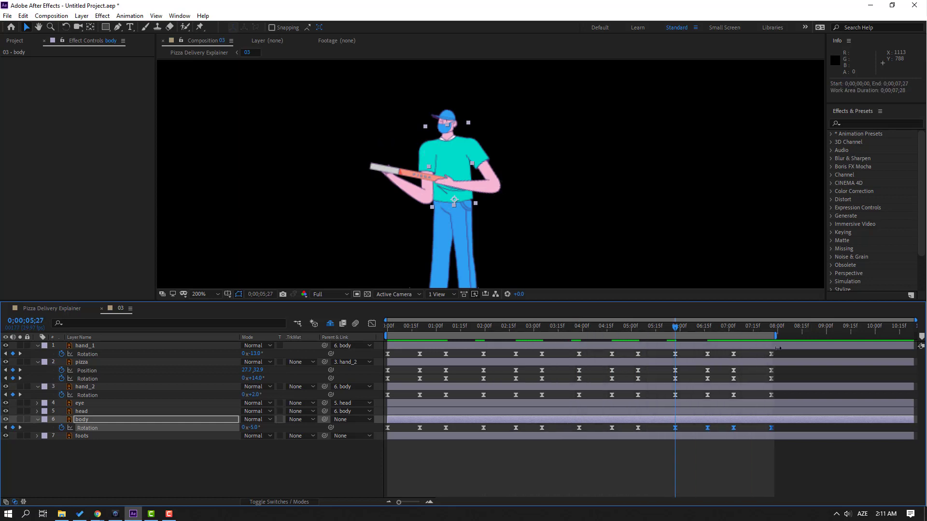
{"action": "right_click", "coordinate": [739, 337]}
{"action": "left_click", "coordinate": [794, 368]}
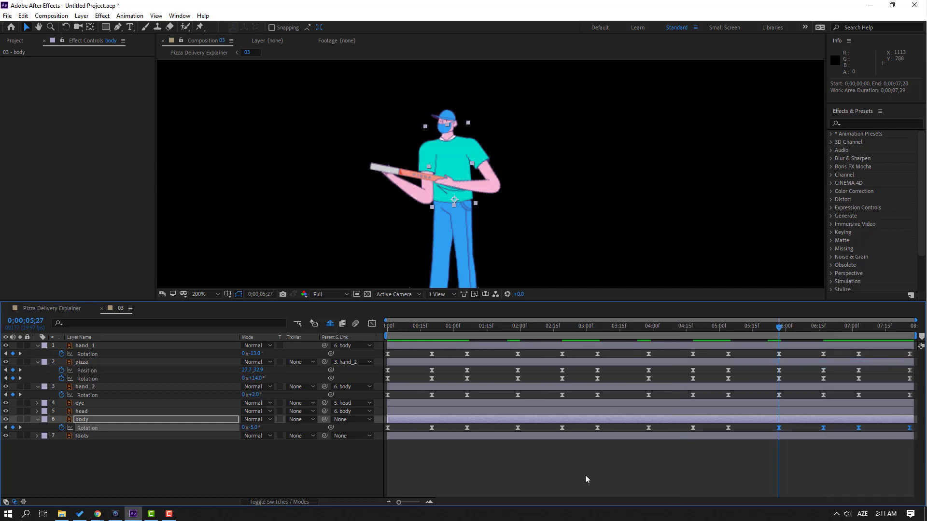
{"action": "key", "text": "space"}
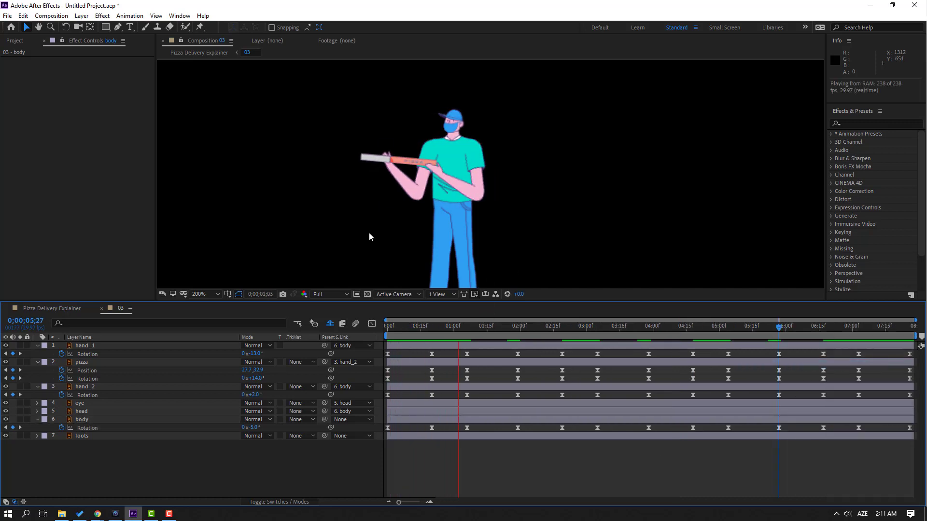
{"action": "scroll", "coordinate": [367, 245], "scroll_direction": "down", "scroll_amount": 1}
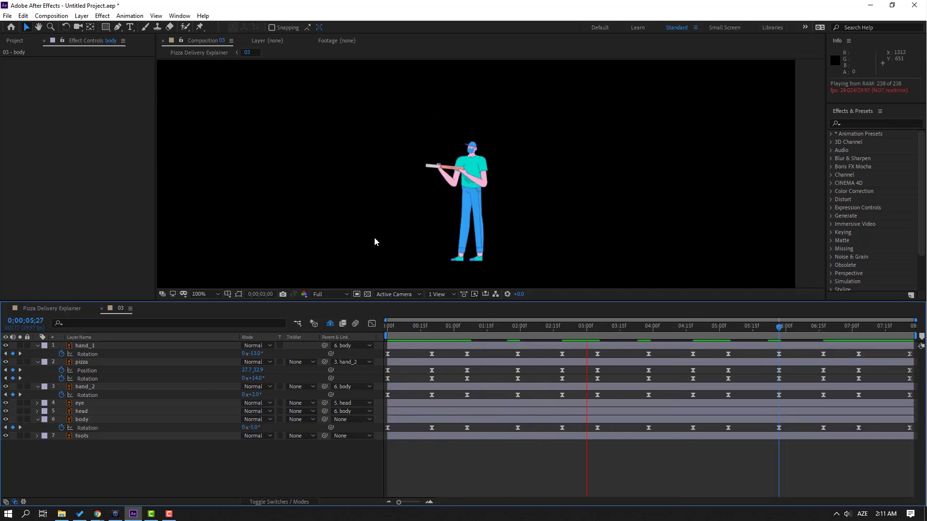
Close composition 03 and preview the Pizza Delivery Explainer composition from its first frame.
{"action": "left_click", "coordinate": [102, 309]}
{"action": "left_click_drag", "start_coordinate": [378, 338], "coordinate": [297, 330]}
{"action": "key", "text": "space"}
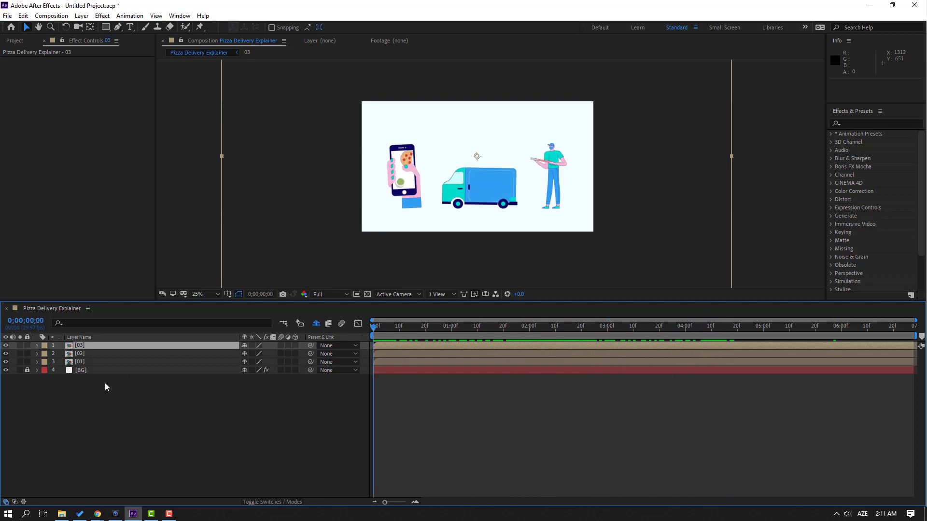
Add Position keyframes to layers 01, 02 and 03 at about 0;00;00;22, keeping their current placement as the end pose.
{"action": "left_click", "coordinate": [58, 409]}
{"action": "left_click", "coordinate": [76, 362]}
{"action": "left_click", "coordinate": [83, 354], "text": "ctrl"}
{"action": "key", "text": "ctrl+a"}
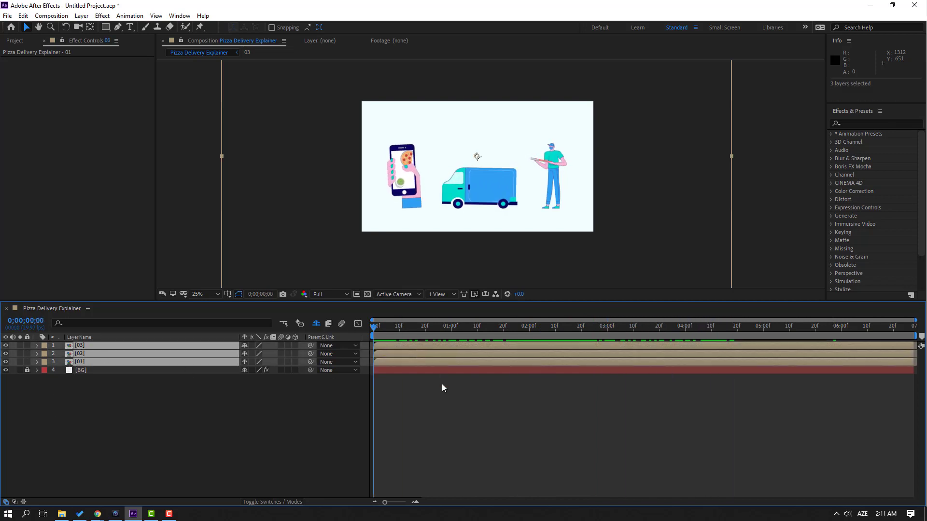
{"action": "key", "text": "p"}
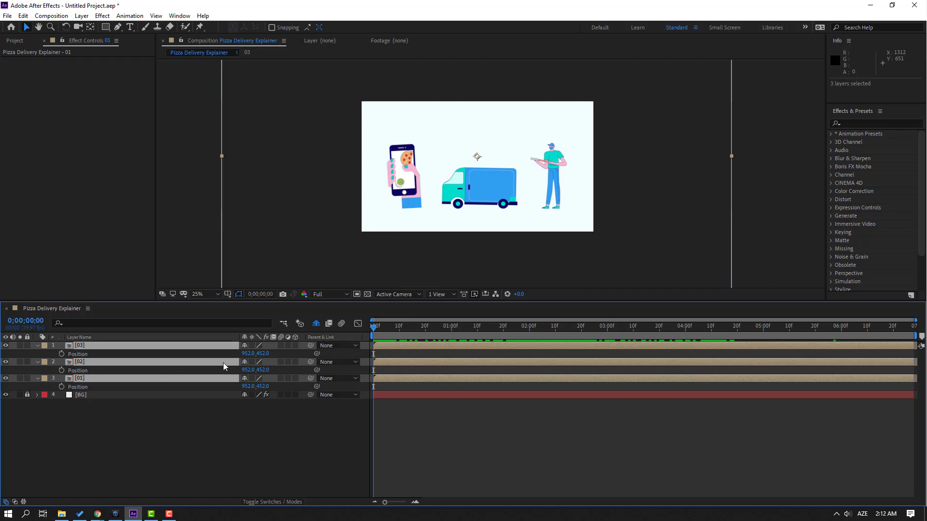
{"action": "left_click_drag", "start_coordinate": [383, 332], "coordinate": [363, 336]}
{"action": "left_click", "coordinate": [61, 355]}
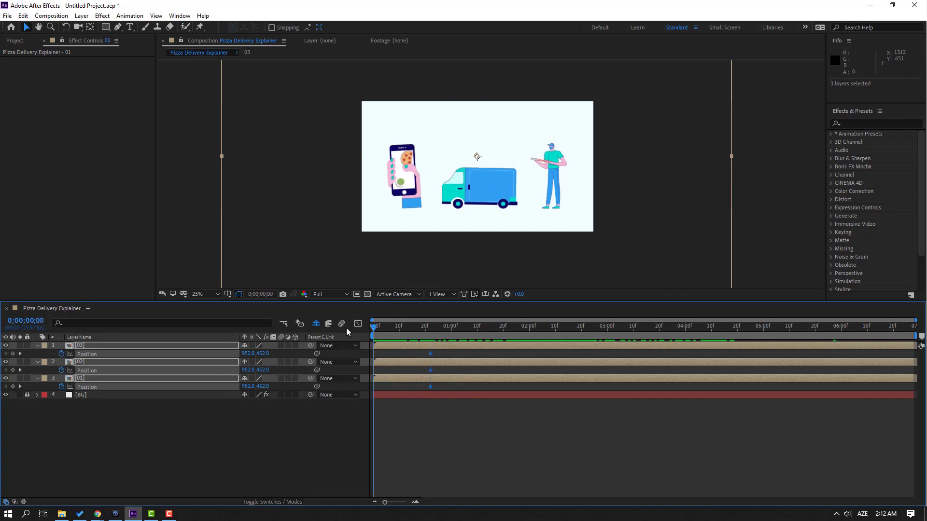
At the first frame, set the off-screen start positions: 01 to 437, 452; 02 to 952, 1056; 03 to 1507, 452.
{"action": "left_click", "coordinate": [207, 439]}
{"action": "left_click_drag", "start_coordinate": [260, 370], "coordinate": [1, 388]}
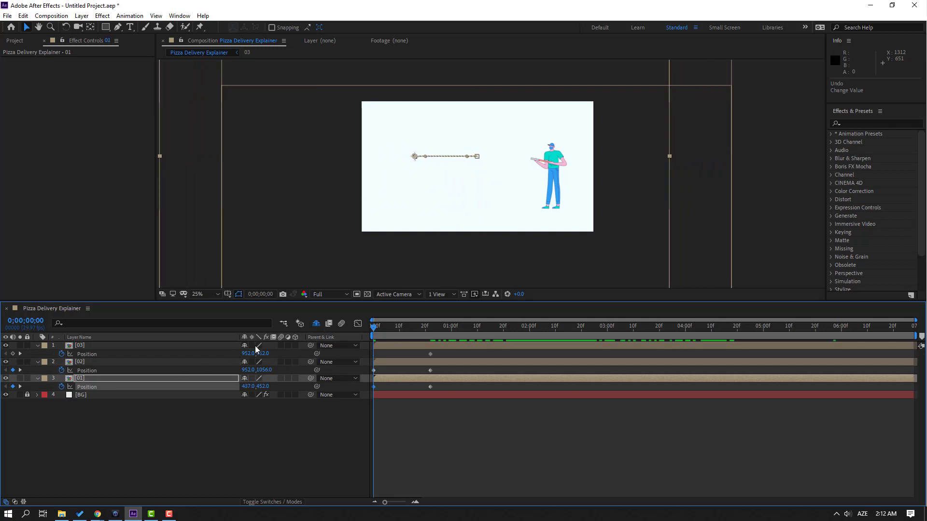
{"action": "left_click_drag", "start_coordinate": [247, 354], "coordinate": [498, 334]}
Apply Easy Ease to all Position keyframes of layers 01, 02 and 03 and preview the entrance.
{"action": "left_click_drag", "start_coordinate": [437, 353], "coordinate": [372, 392]}
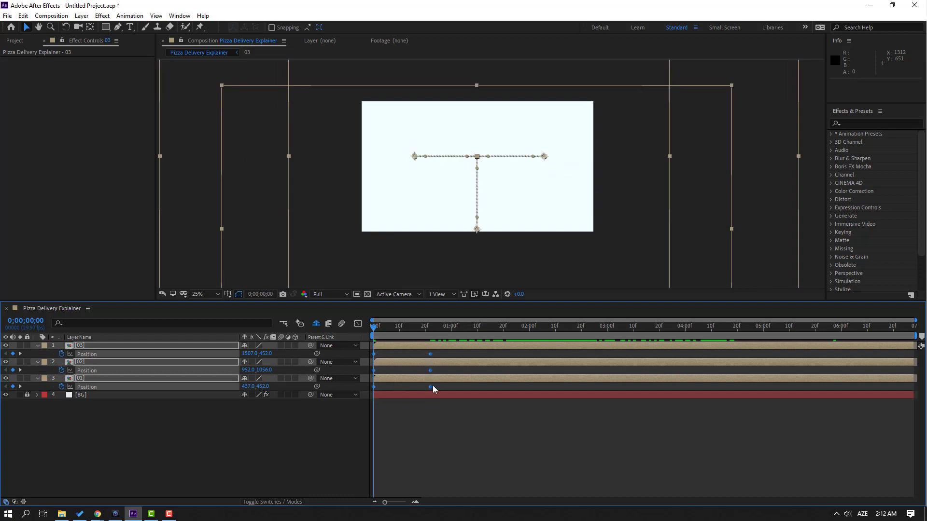
{"action": "right_click", "coordinate": [431, 387]}
{"action": "mouse_move", "coordinate": [463, 381]}
{"action": "left_click", "coordinate": [570, 413]}
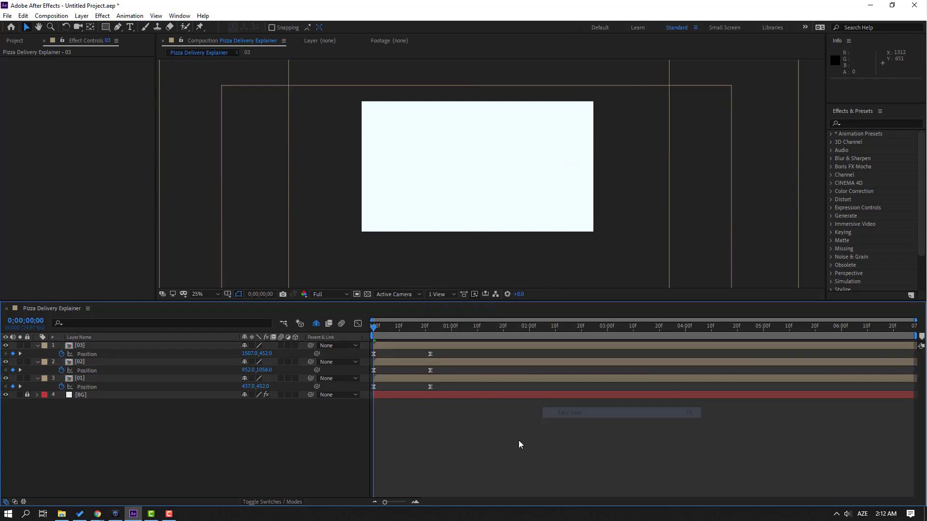
{"action": "key", "text": "space"}
{"action": "key", "text": "space"}
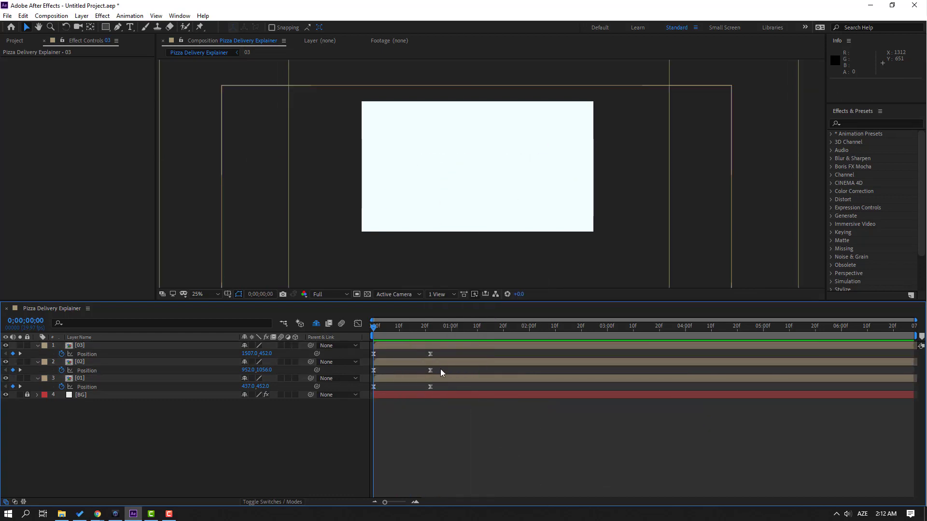
In the speed graph, raise the incoming influence of the three end Position keyframes to over 90% and preview the motion.
{"action": "left_click_drag", "start_coordinate": [443, 353], "coordinate": [367, 398]}
{"action": "left_click", "coordinate": [361, 323]}
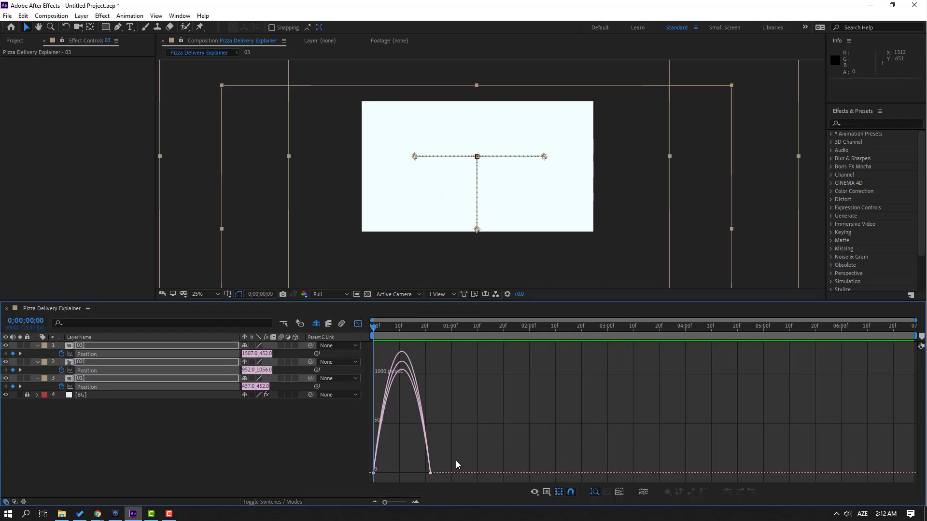
{"action": "left_click_drag", "start_coordinate": [423, 471], "coordinate": [403, 471]}
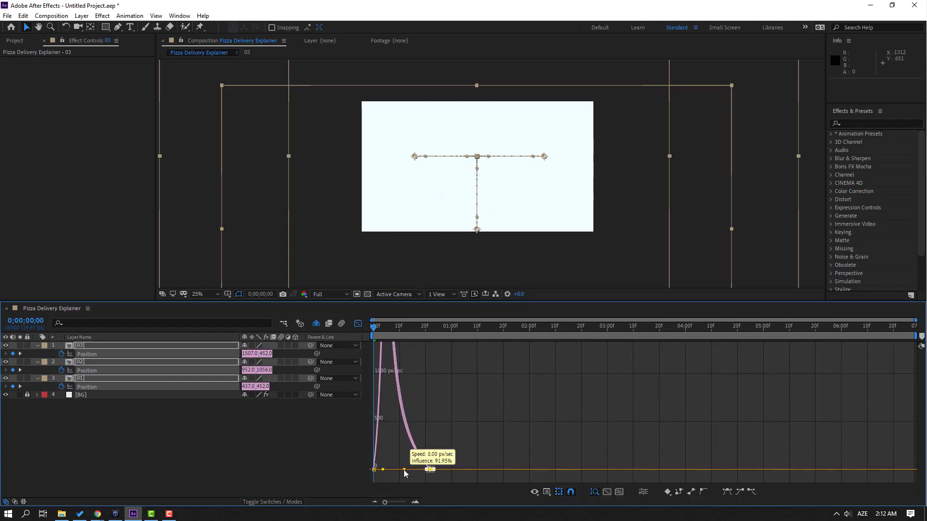
{"action": "key", "text": "space"}
{"action": "key", "text": "space"}
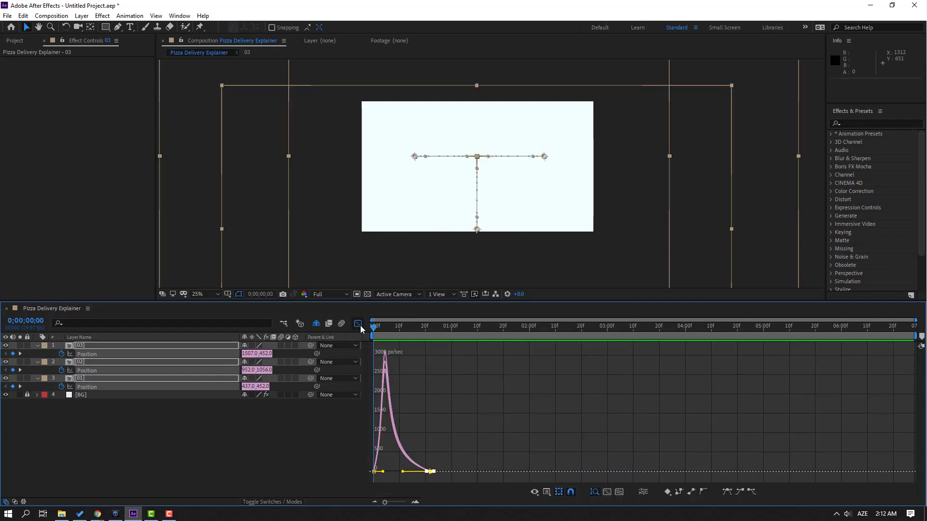
{"action": "left_click", "coordinate": [359, 324]}
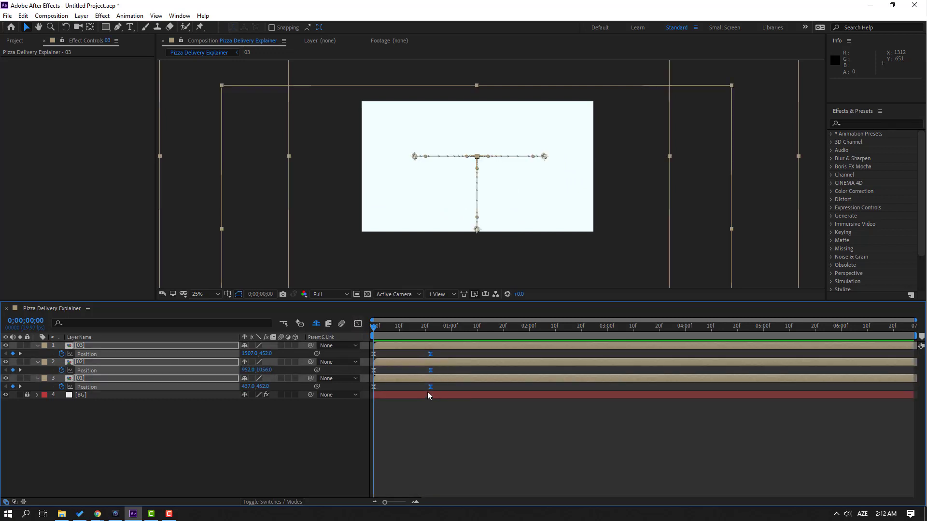
Move the end Position keyframes of all three layers to about 0;00;01;03 and preview the slower entrance.
{"action": "left_click_drag", "start_coordinate": [431, 355], "coordinate": [460, 355]}
{"action": "key", "text": "space"}
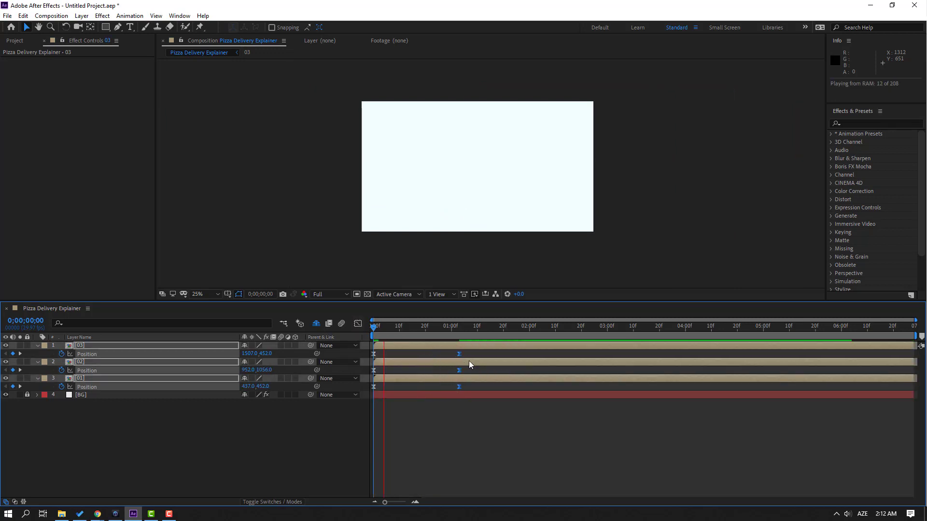
{"action": "key", "text": "space"}
Increase the outgoing influence of the three start Position keyframes in the speed graph and preview the entrance.
{"action": "left_click", "coordinate": [359, 324]}
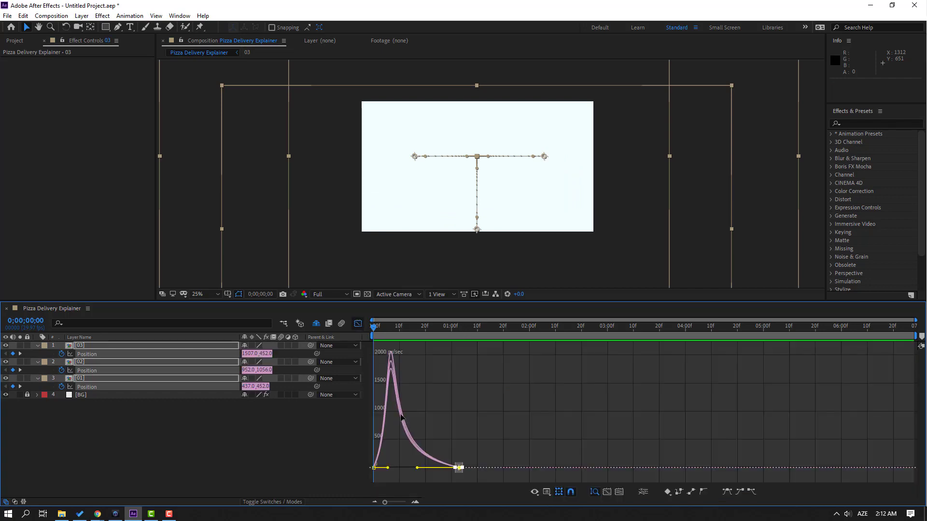
{"action": "key", "text": "equal"}
{"action": "left_click", "coordinate": [401, 468]}
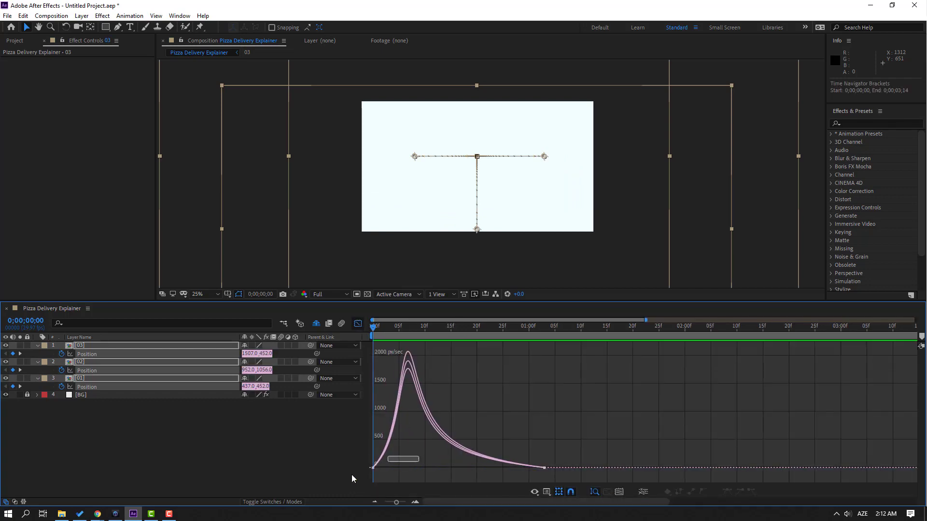
{"action": "left_click_drag", "start_coordinate": [401, 469], "coordinate": [411, 470]}
{"action": "key", "text": "space"}
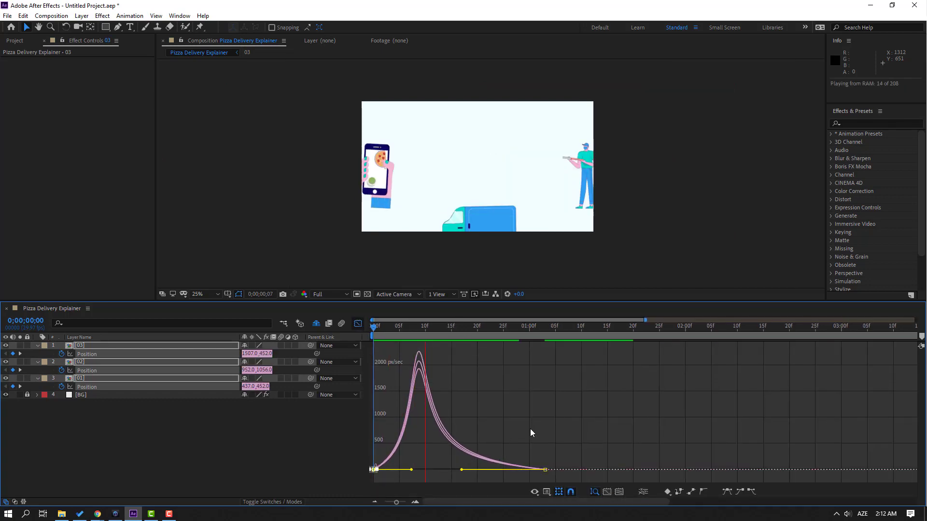
{"action": "key", "text": "space"}
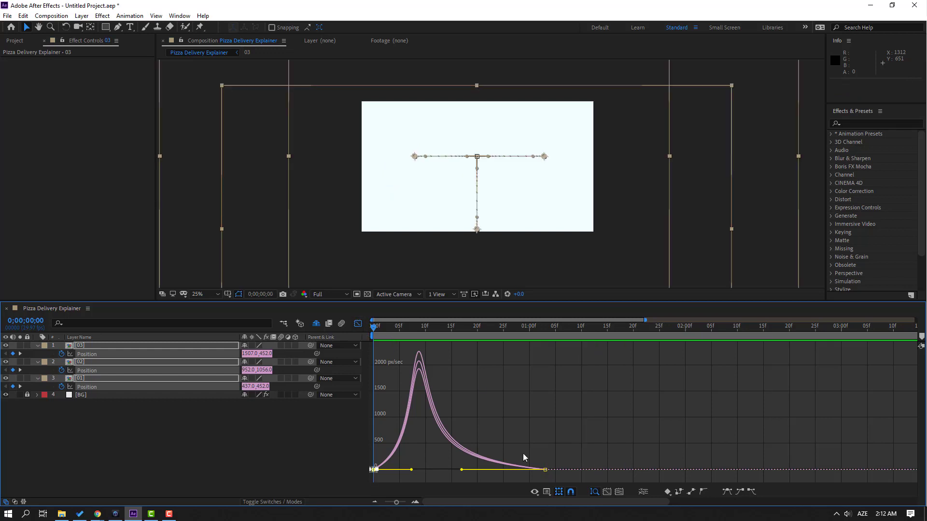
Raise the incoming influence of the three end Position keyframes to 100% and preview the result.
{"action": "left_click_drag", "start_coordinate": [594, 447], "coordinate": [536, 473]}
{"action": "left_click_drag", "start_coordinate": [463, 470], "coordinate": [459, 469]}
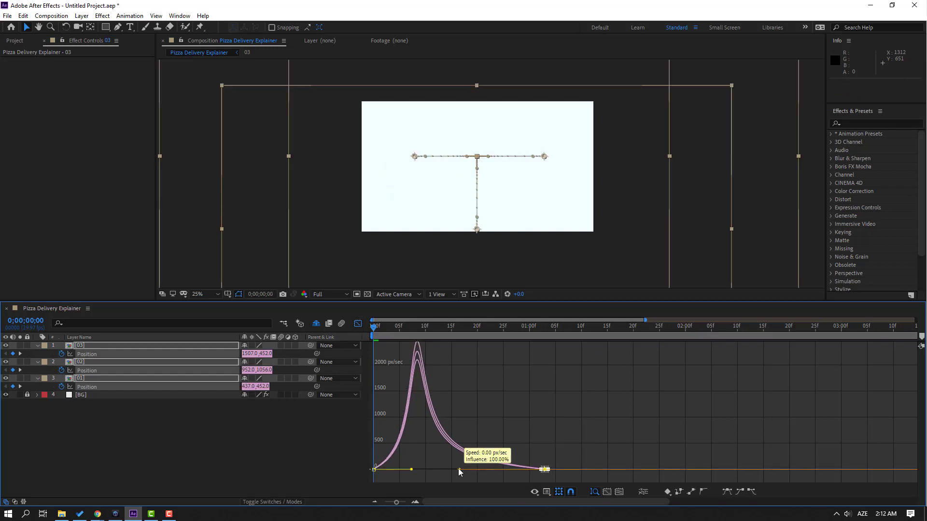
{"action": "key", "text": "space"}
{"action": "key", "text": "space"}
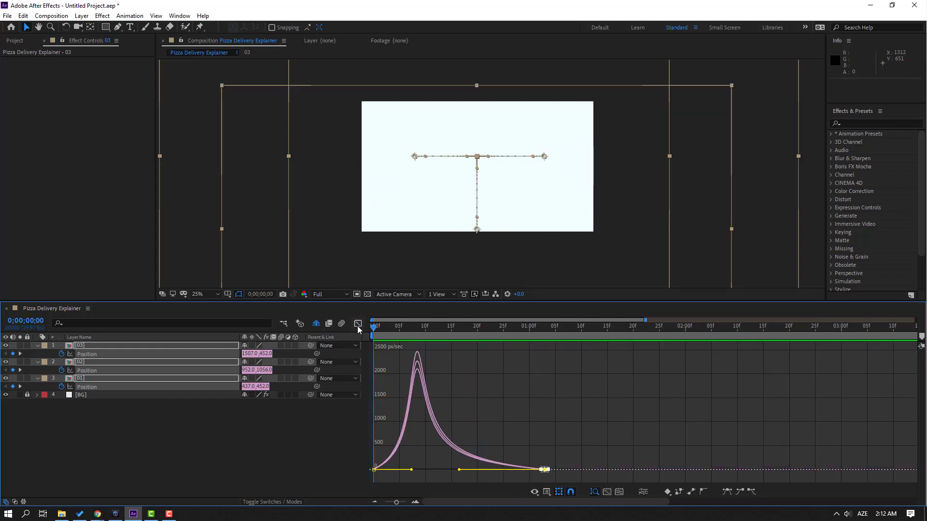
Lengthen the outgoing influence of the start Position keyframes slightly more, preview, and leave the graph editor.
{"action": "left_click", "coordinate": [358, 323]}
{"action": "left_click", "coordinate": [357, 323]}
{"action": "left_click", "coordinate": [375, 469]}
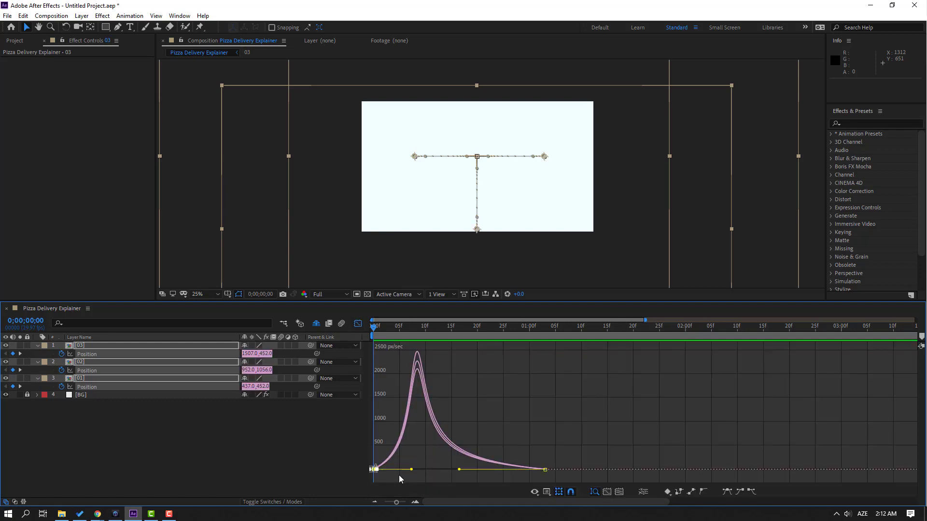
{"action": "left_click_drag", "start_coordinate": [410, 470], "coordinate": [415, 469]}
{"action": "key", "text": "space"}
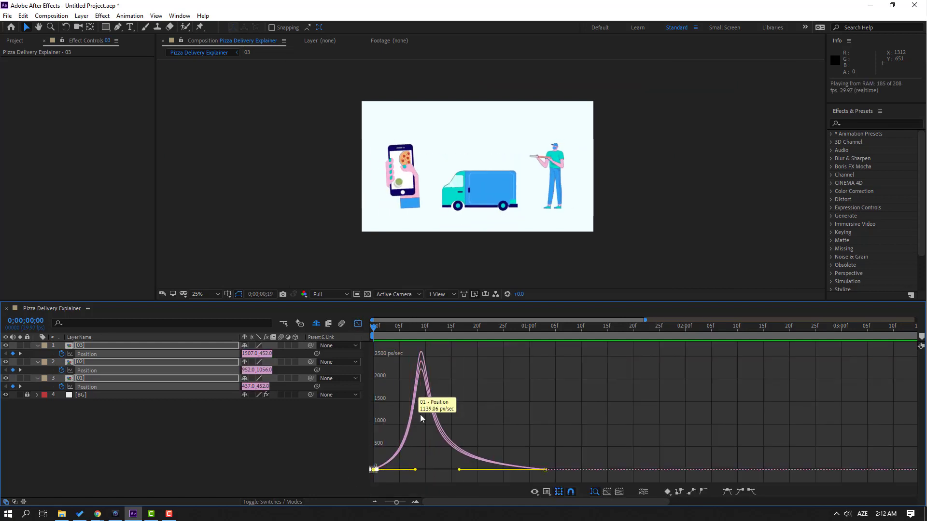
{"action": "left_click", "coordinate": [358, 323]}
Stagger the entrances by starting layer 02 at 0;00;00;05 and layer 03 at about 0;00;00;13.
{"action": "left_click", "coordinate": [400, 329]}
{"action": "left_click", "coordinate": [125, 411]}
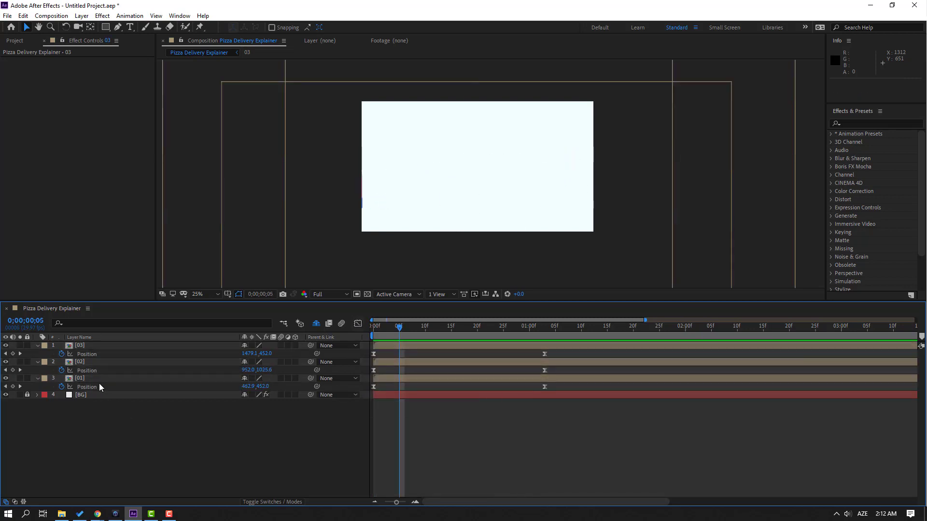
{"action": "left_click", "coordinate": [82, 363]}
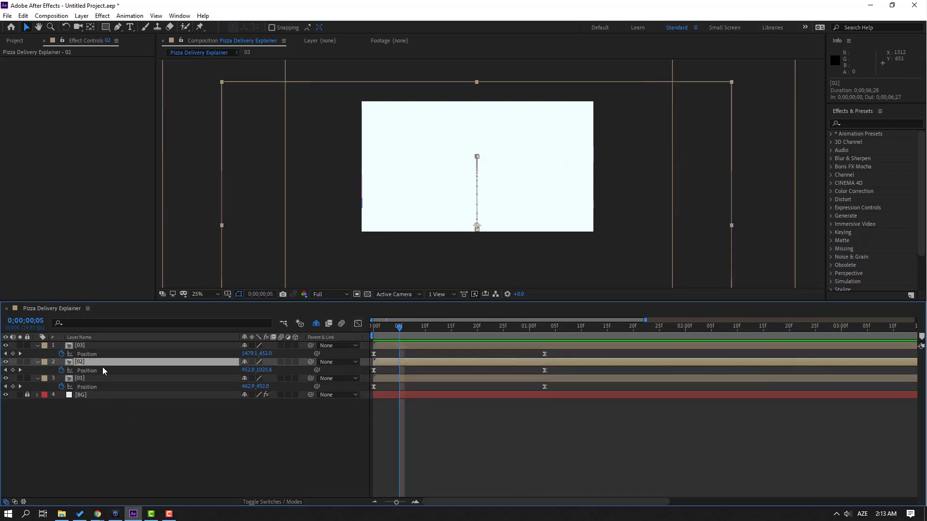
{"action": "left_click_drag", "start_coordinate": [387, 367], "coordinate": [488, 355]}
{"action": "left_click", "coordinate": [79, 347]}
Preview the staggered entrances, playing the composition again from its first frame.
{"action": "key", "text": "space"}
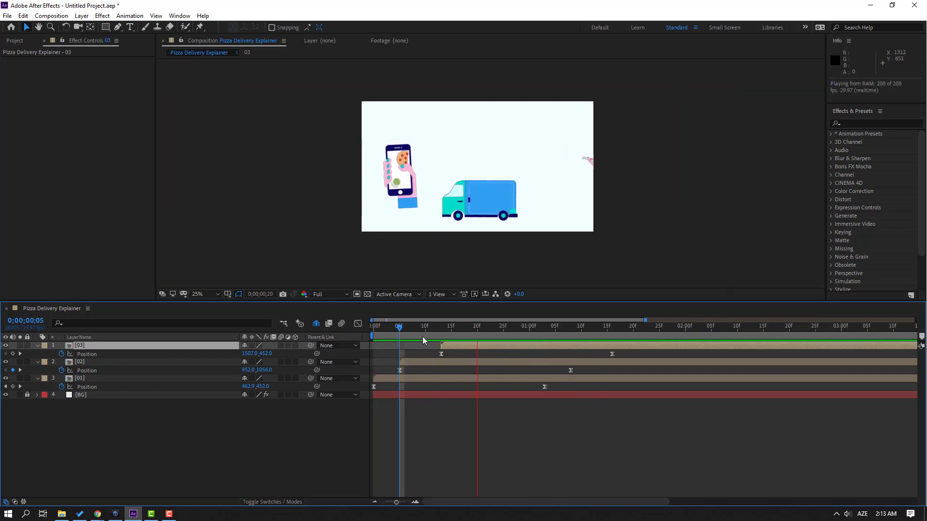
{"action": "left_click_drag", "start_coordinate": [400, 329], "coordinate": [356, 339]}
{"action": "key", "text": "space"}
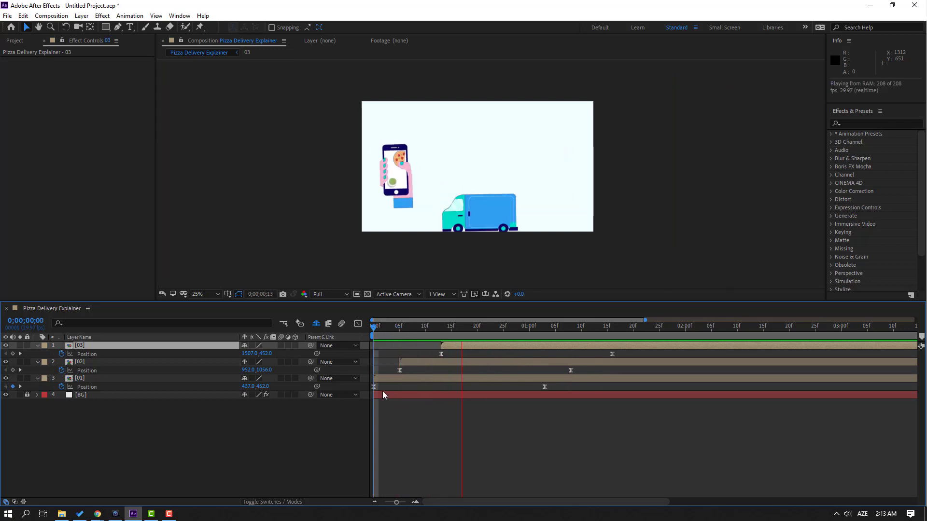
{"action": "key", "text": "space"}
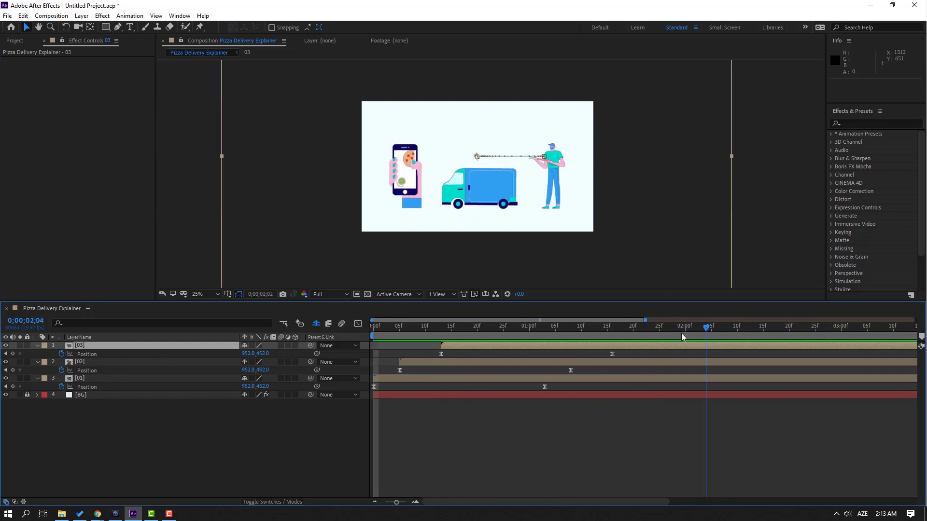
Draw a vertical line with the Pen tool between the phone and the van, spanning the composition's full height.
{"action": "left_click", "coordinate": [181, 283]}
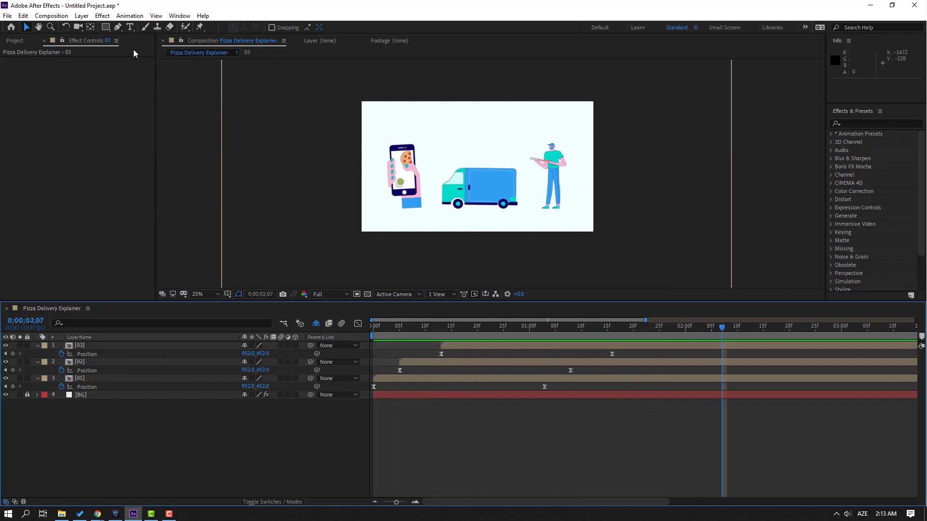
{"action": "left_click", "coordinate": [117, 28]}
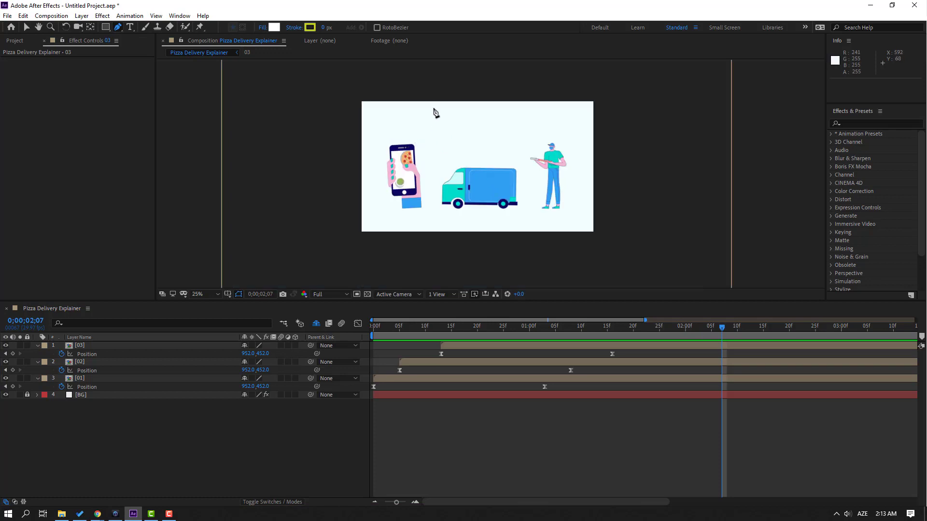
{"action": "left_click", "coordinate": [432, 99]}
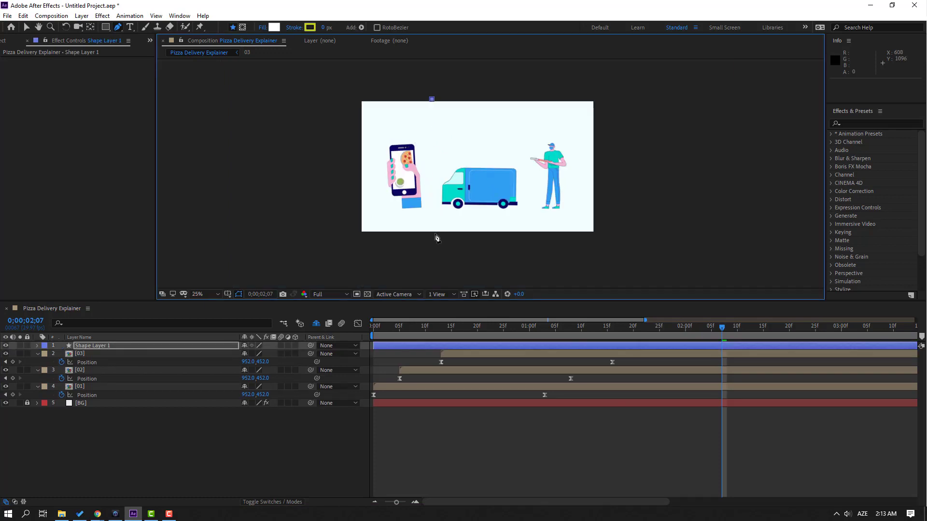
{"action": "left_click", "coordinate": [27, 27]}
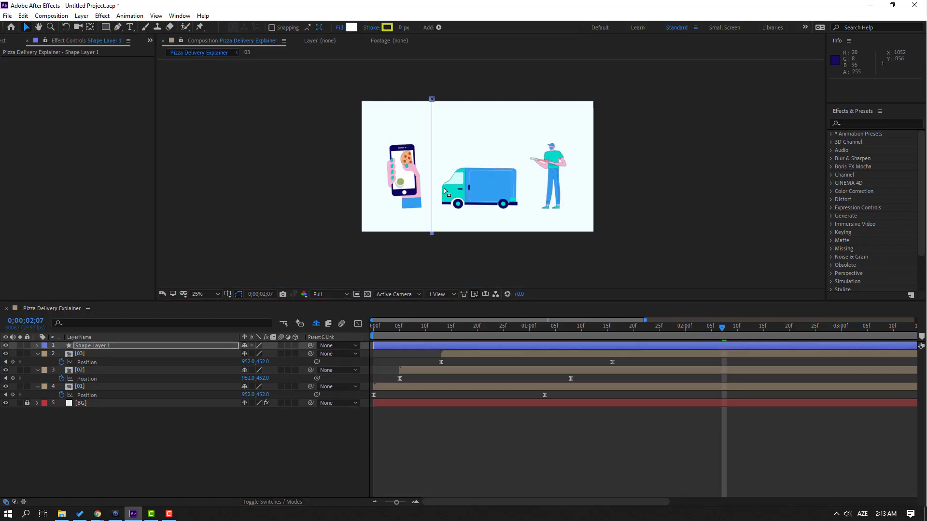
Remove the vertical line's fill and set its stroke width to 20 px.
{"action": "scroll", "coordinate": [516, 190], "scroll_direction": "up", "scroll_amount": 4}
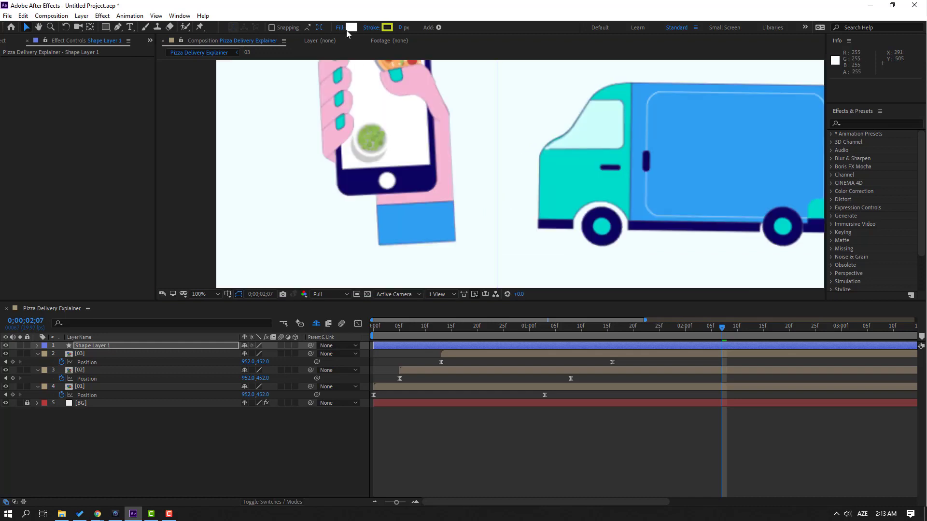
{"action": "left_click", "coordinate": [340, 27]}
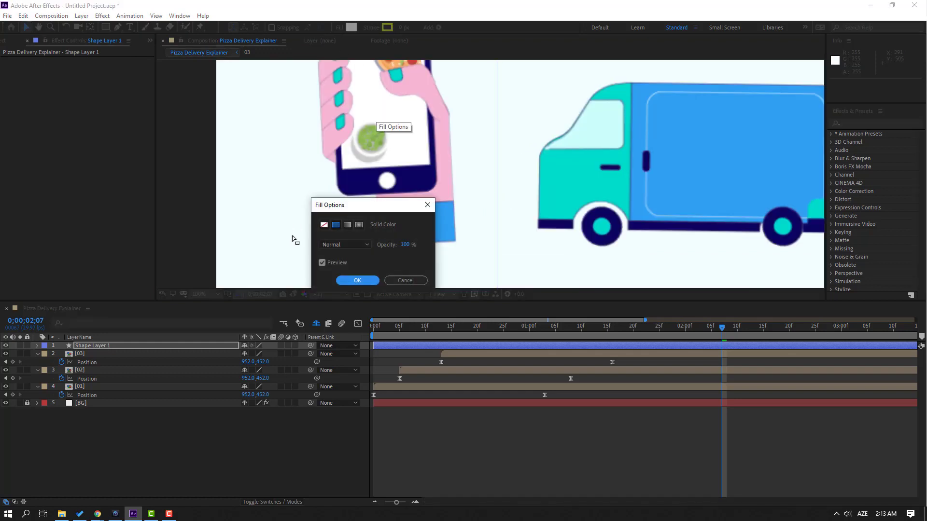
{"action": "left_click", "coordinate": [356, 281]}
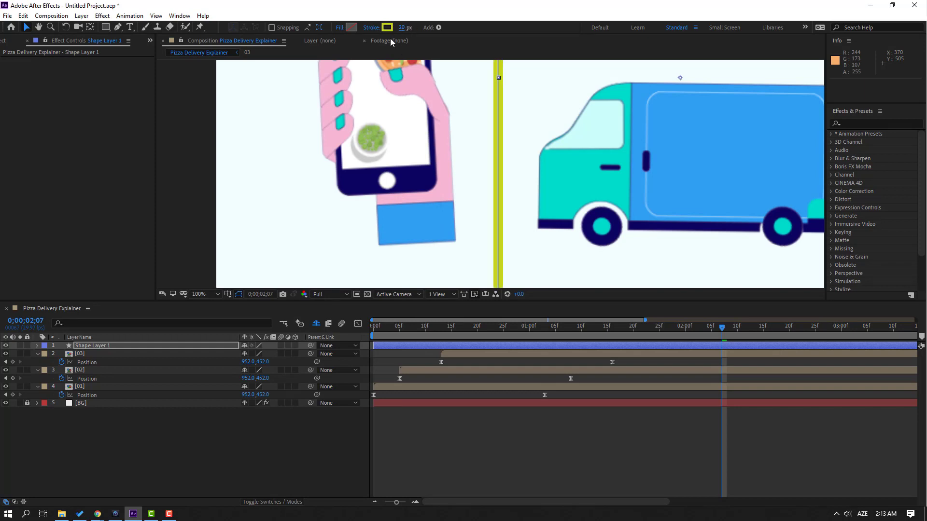
Set the line's stroke to blue 2F9FF3 by sampling the sleeve below the phone hand.
{"action": "left_click", "coordinate": [387, 27]}
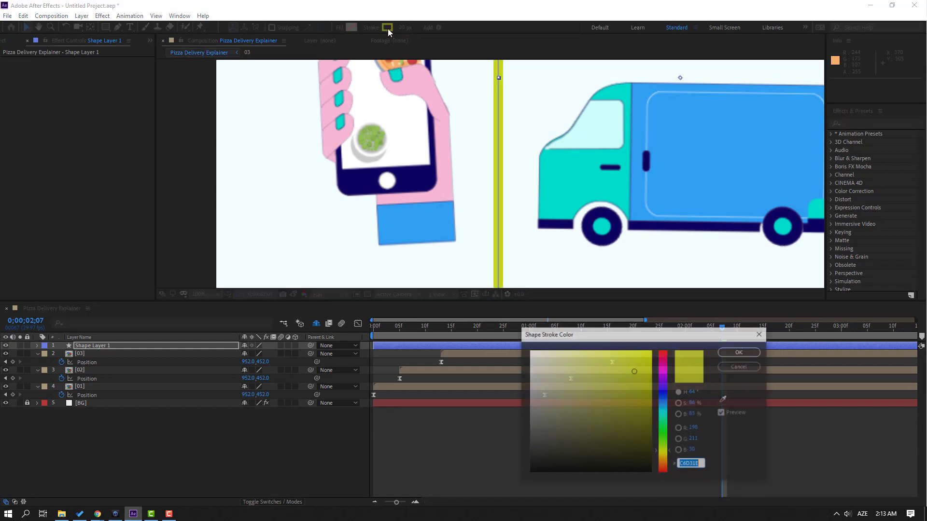
{"action": "left_click", "coordinate": [725, 399]}
{"action": "left_click", "coordinate": [392, 231]}
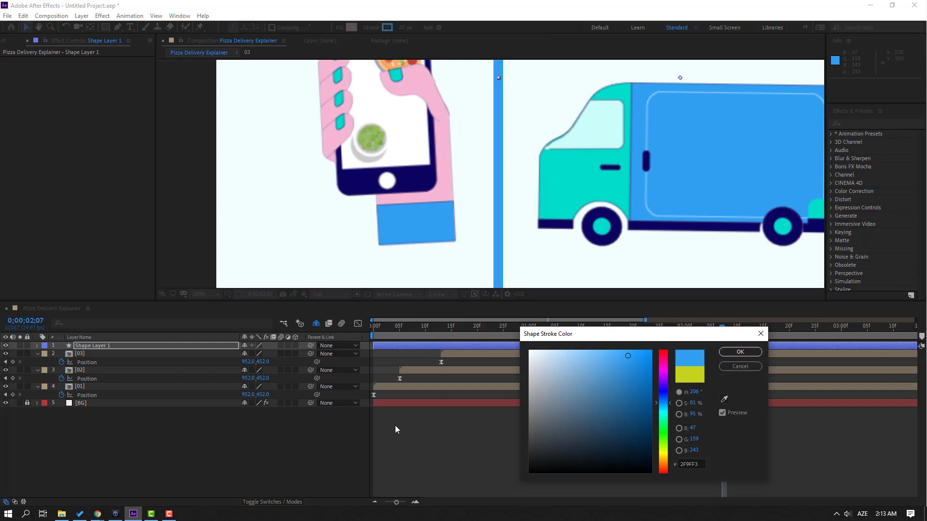
{"action": "left_click", "coordinate": [740, 352]}
{"action": "scroll", "coordinate": [485, 188], "scroll_direction": "down", "scroll_amount": 4}
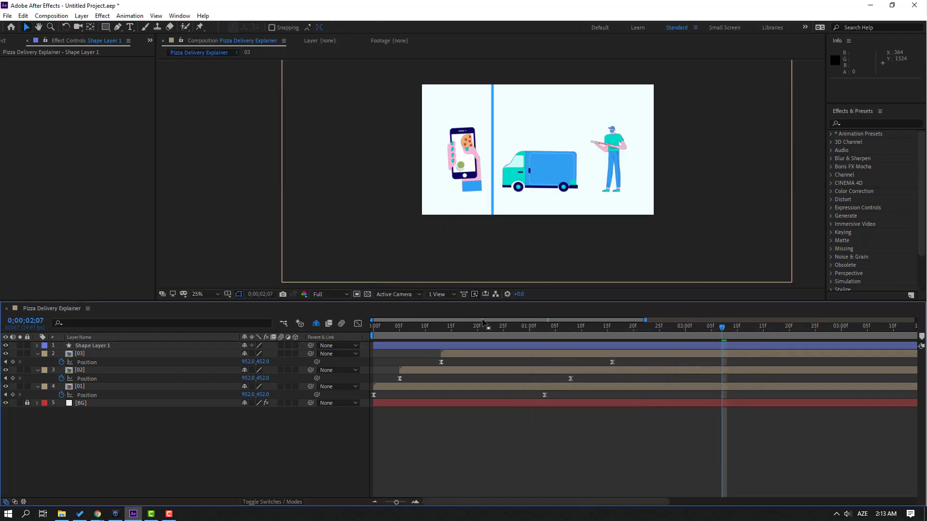
Preview the entrance beside the new divider and rename the divider's shape layer to line.
{"action": "left_click", "coordinate": [399, 327]}
{"action": "key", "text": "space"}
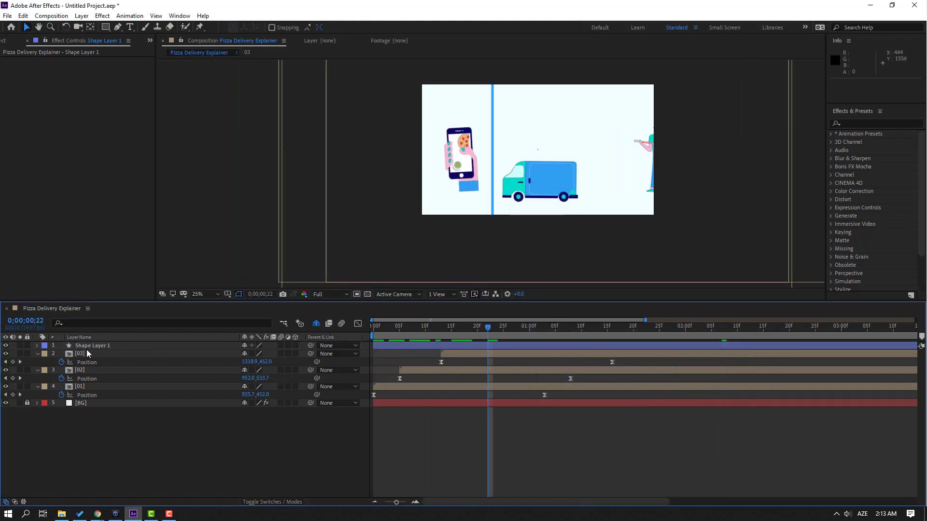
{"action": "left_click", "coordinate": [90, 347]}
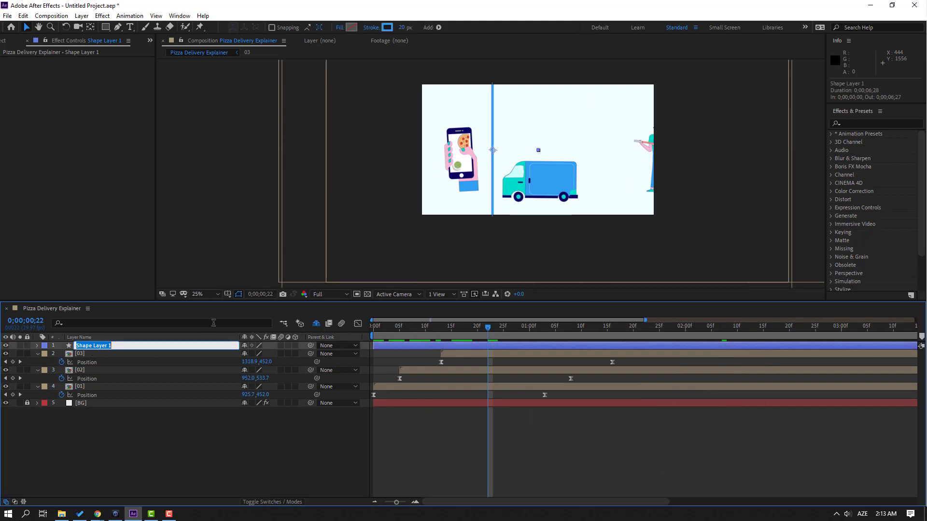
{"action": "key", "text": "Return"}
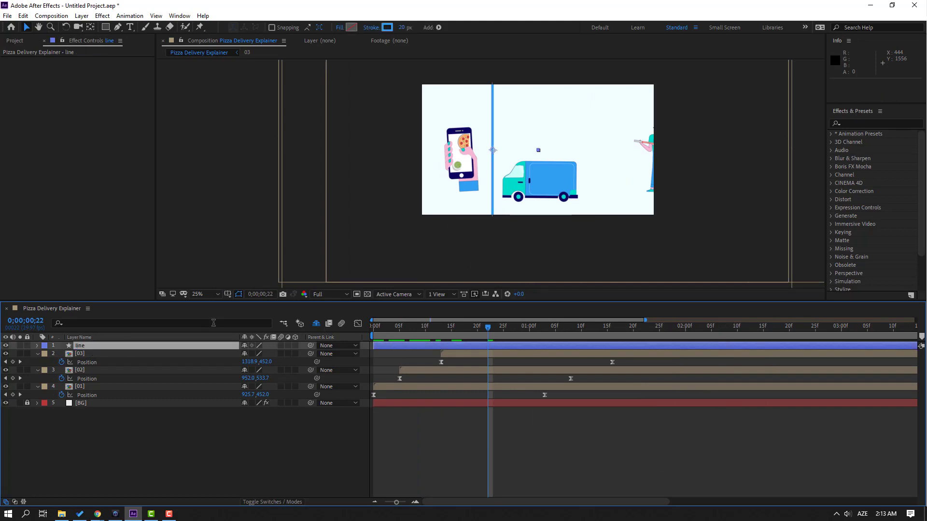
Add Trim Paths to the line layer and keyframe its End from 0% at the first frame to 100% at frame 7.
{"action": "left_click", "coordinate": [438, 28]}
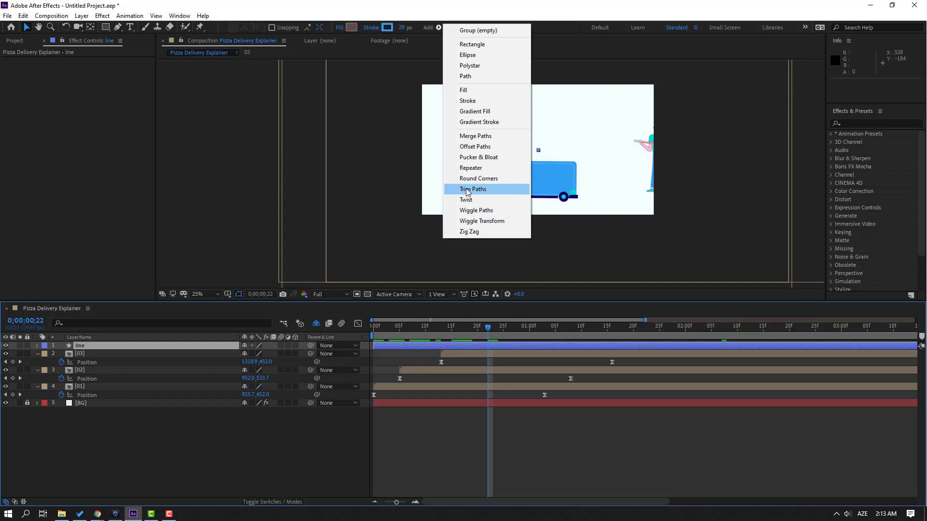
{"action": "left_click", "coordinate": [478, 190]}
{"action": "left_click_drag", "start_coordinate": [489, 337], "coordinate": [372, 328]}
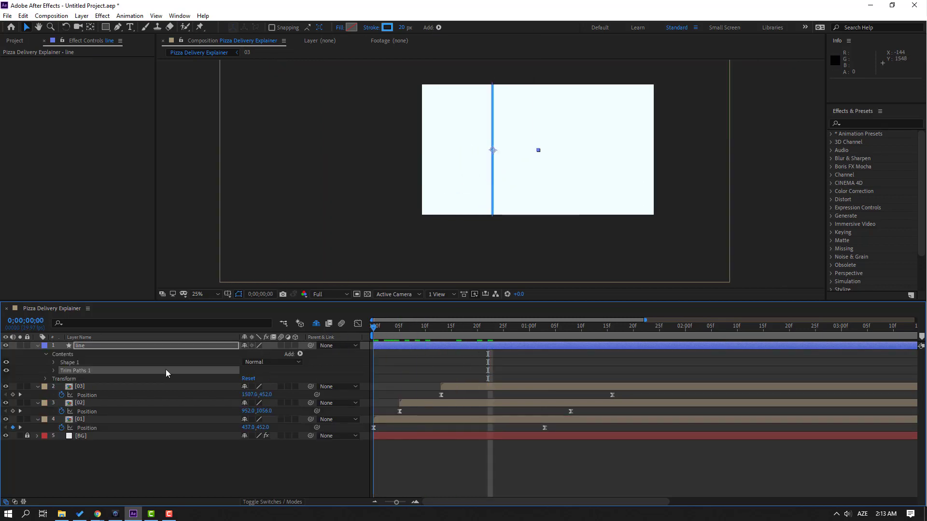
{"action": "left_click", "coordinate": [53, 371]}
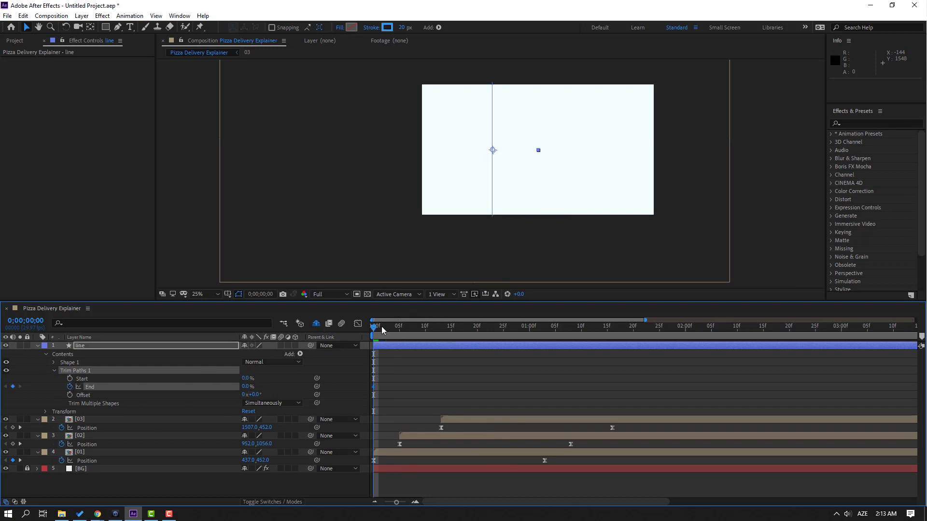
{"action": "key", "text": "space"}
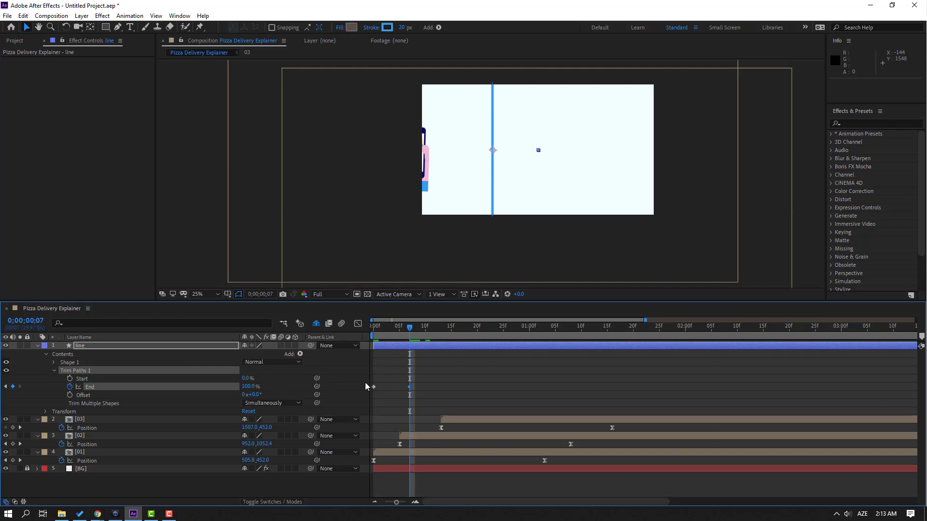
Apply Easy Ease to the line's two End keyframes, move the second one to frame 12, and preview the reveal.
{"action": "left_click_drag", "start_coordinate": [446, 385], "coordinate": [384, 399]}
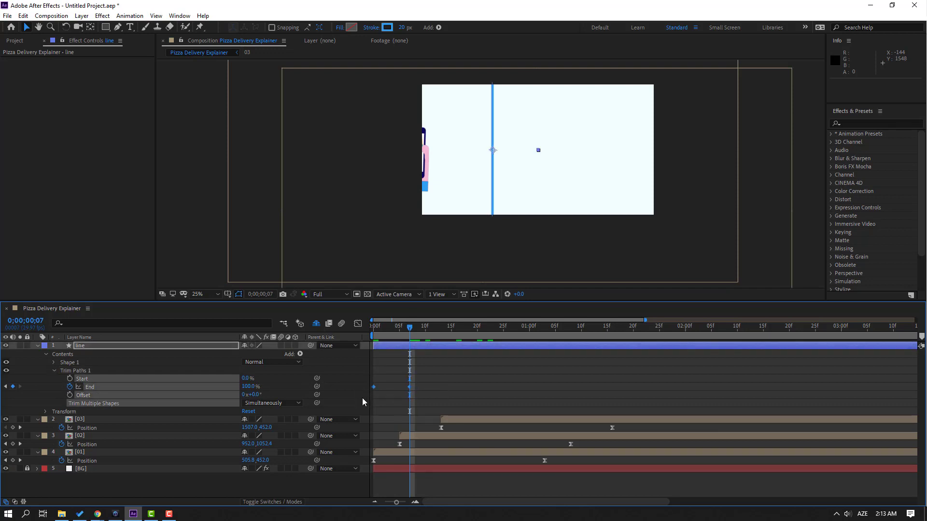
{"action": "right_click", "coordinate": [376, 391]}
{"action": "mouse_move", "coordinate": [404, 379]}
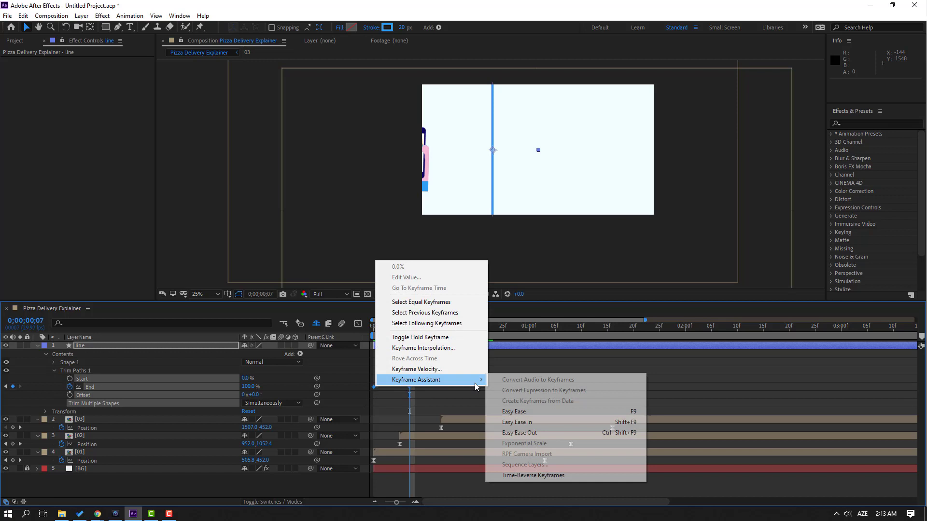
{"action": "left_click", "coordinate": [507, 410]}
{"action": "key", "text": "space"}
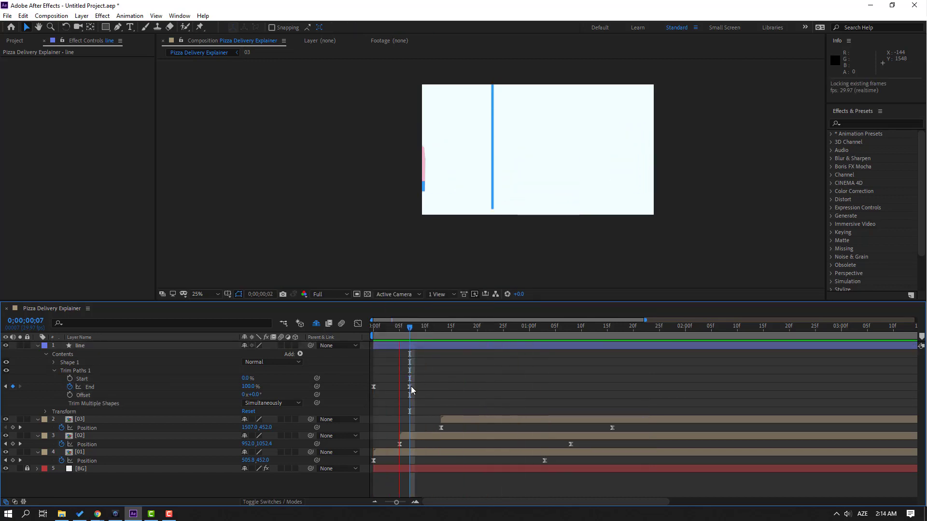
{"action": "left_click_drag", "start_coordinate": [411, 388], "coordinate": [440, 388]}
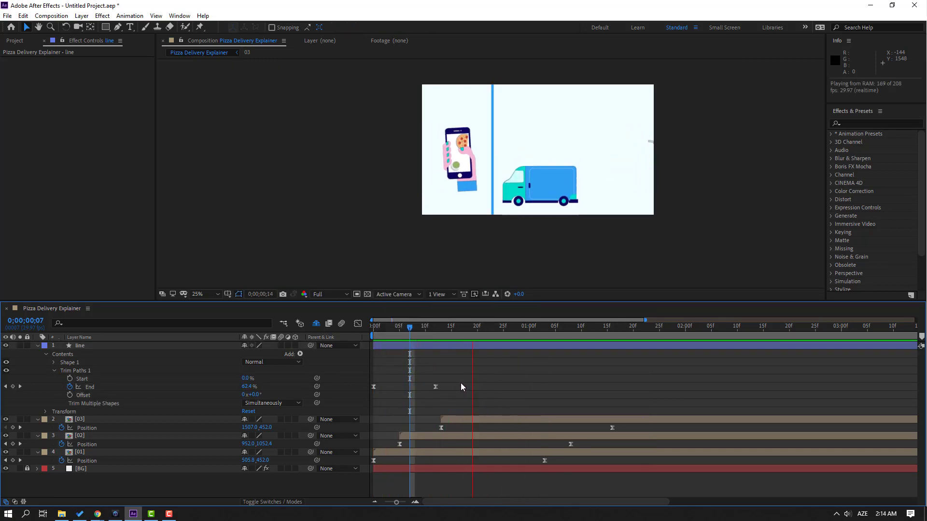
{"action": "key", "text": "space"}
{"action": "key", "text": "space"}
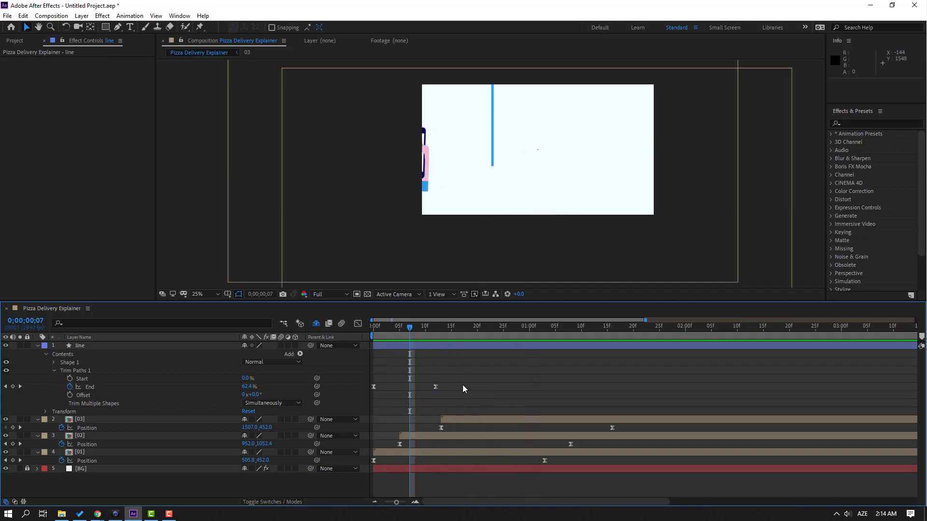
Reshape the End keyframes' speed curve so it peaks early and slows gradually toward the last keyframe, previewing the motion.
{"action": "left_click_drag", "start_coordinate": [463, 385], "coordinate": [369, 394]}
{"action": "left_click", "coordinate": [359, 325]}
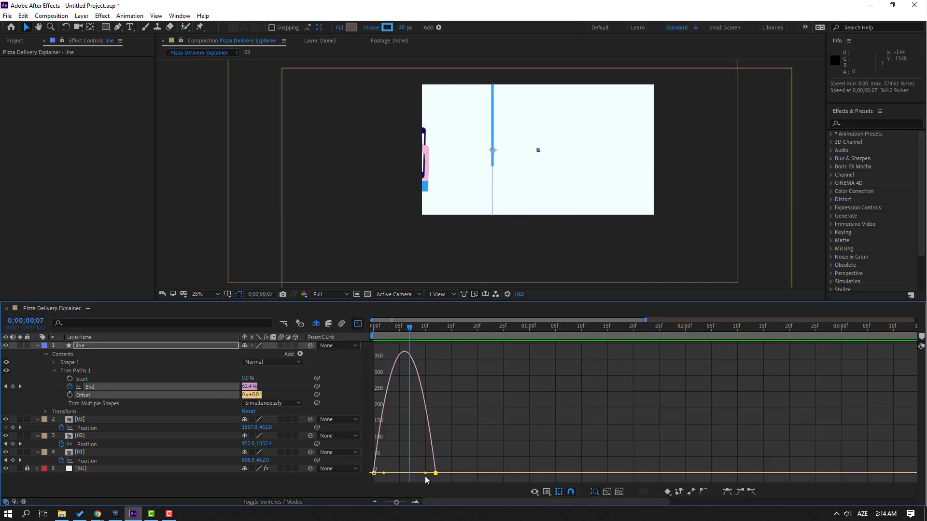
{"action": "left_click_drag", "start_coordinate": [424, 473], "coordinate": [408, 473]}
{"action": "key", "text": "space"}
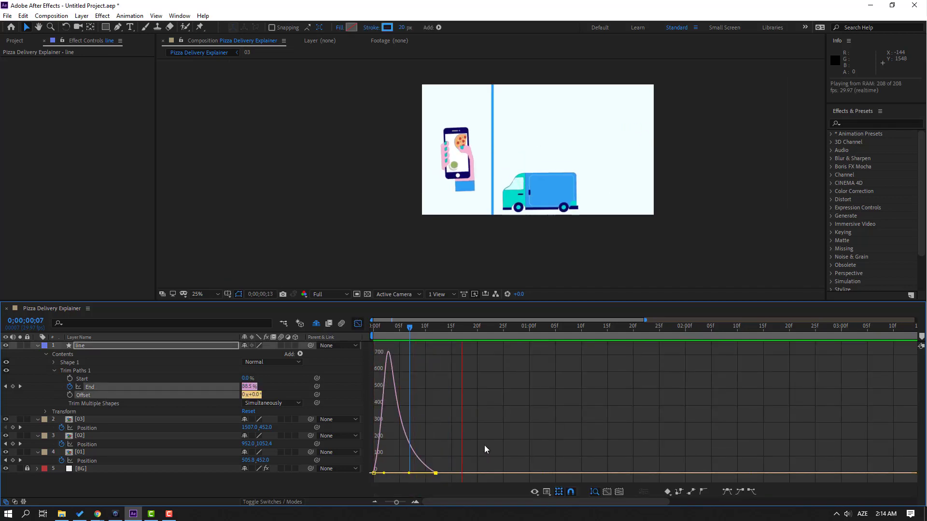
{"action": "key", "text": "space"}
{"action": "key", "text": "space"}
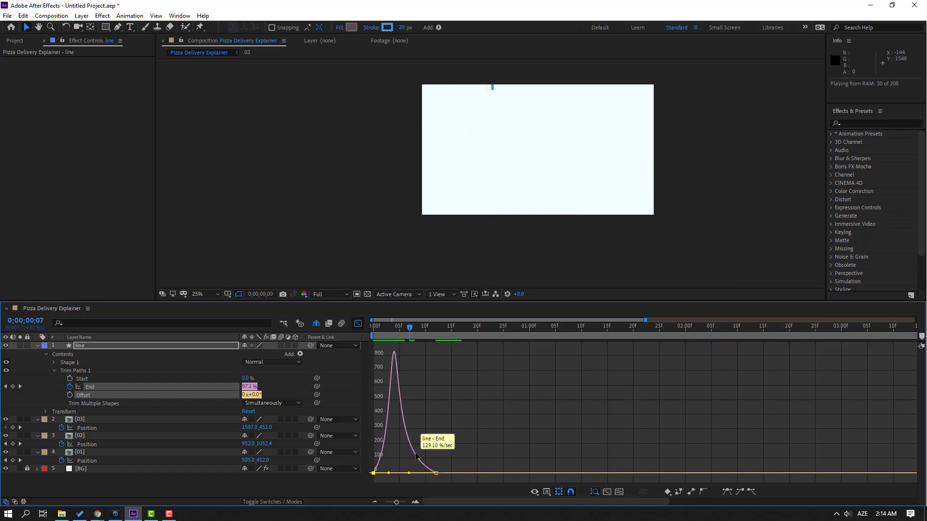
{"action": "key", "text": "space"}
{"action": "key", "text": "shift+F3"}
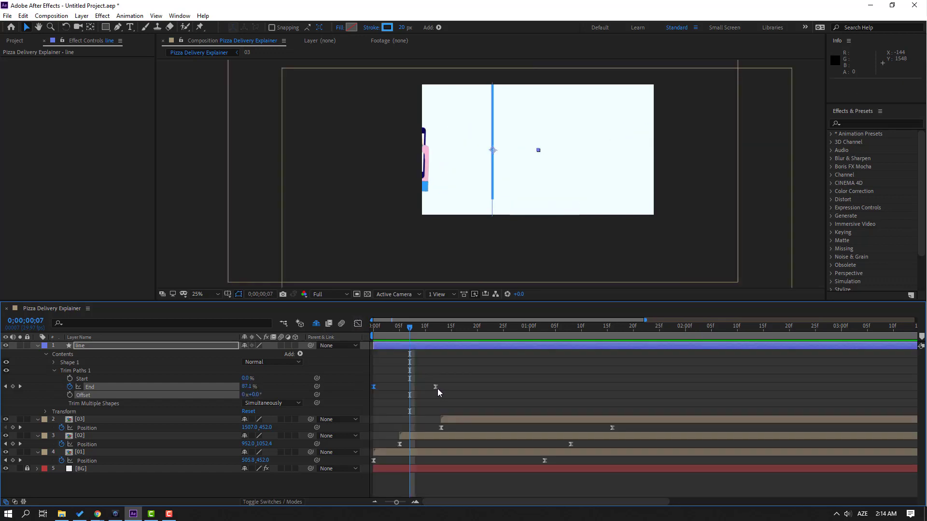
Move the line's second End keyframe to frame 20 and preview the slower reveal.
{"action": "left_click_drag", "start_coordinate": [436, 388], "coordinate": [475, 389]}
{"action": "key", "text": "space"}
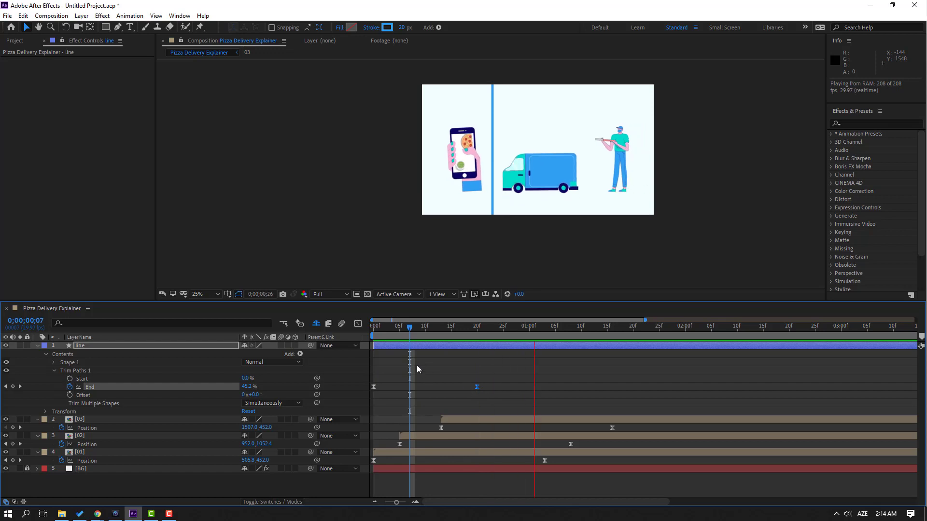
{"action": "key", "text": "space"}
{"action": "key", "text": "space"}
Set the line's stroke width to 25 px and play the animation.
{"action": "left_click_drag", "start_coordinate": [417, 329], "coordinate": [545, 333]}
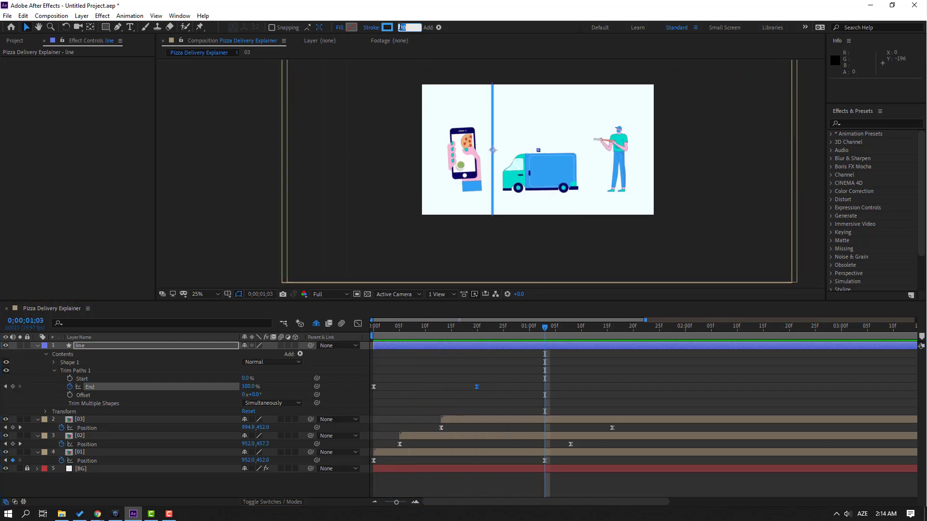
{"action": "type", "text": "2"}
{"action": "left_click", "coordinate": [585, 371]}
{"action": "key", "text": "space"}
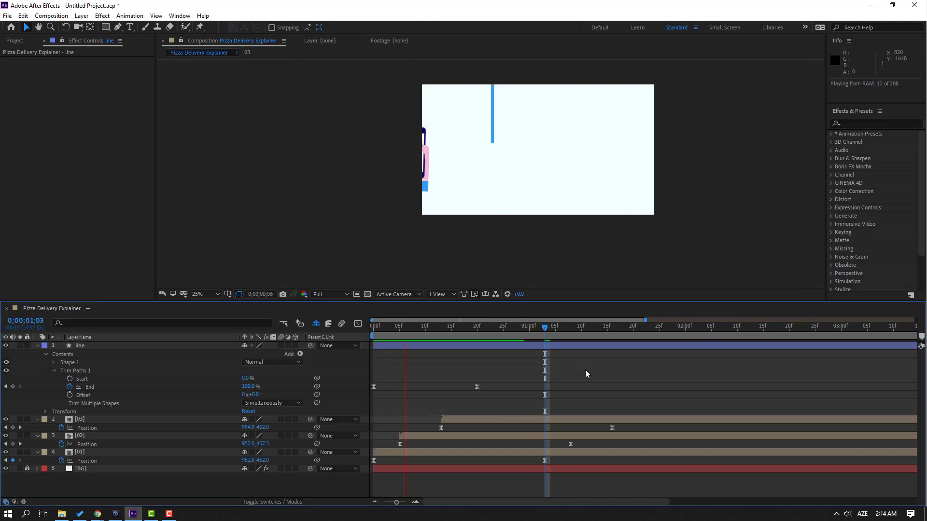
Duplicate the line layer and shift the copy horizontally to X position 1344, between the van and the delivery man.
{"action": "left_click", "coordinate": [38, 345]}
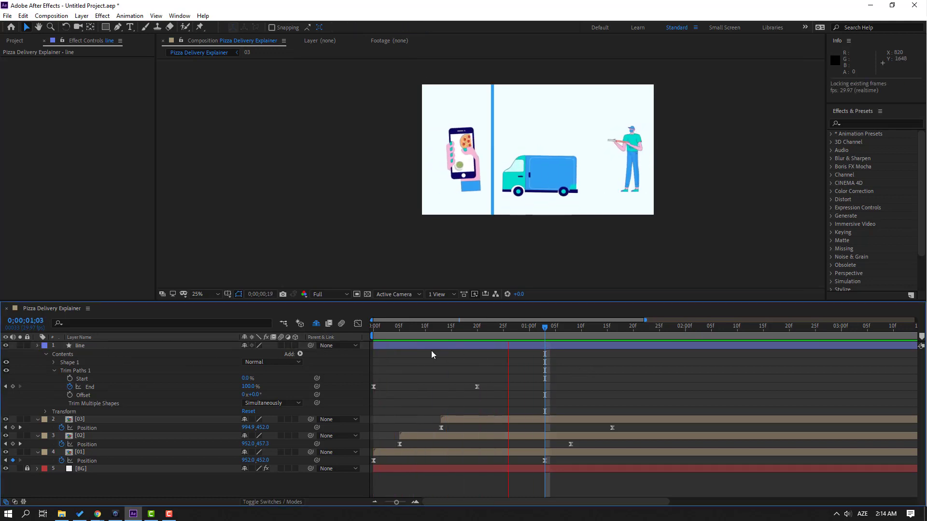
{"action": "left_click_drag", "start_coordinate": [541, 329], "coordinate": [644, 328]}
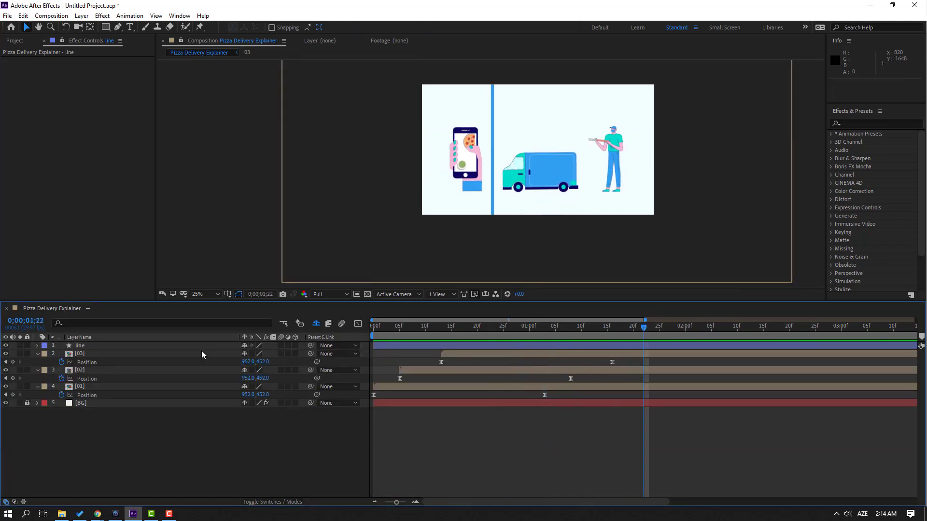
{"action": "left_click", "coordinate": [82, 347]}
{"action": "key", "text": "ctrl+d"}
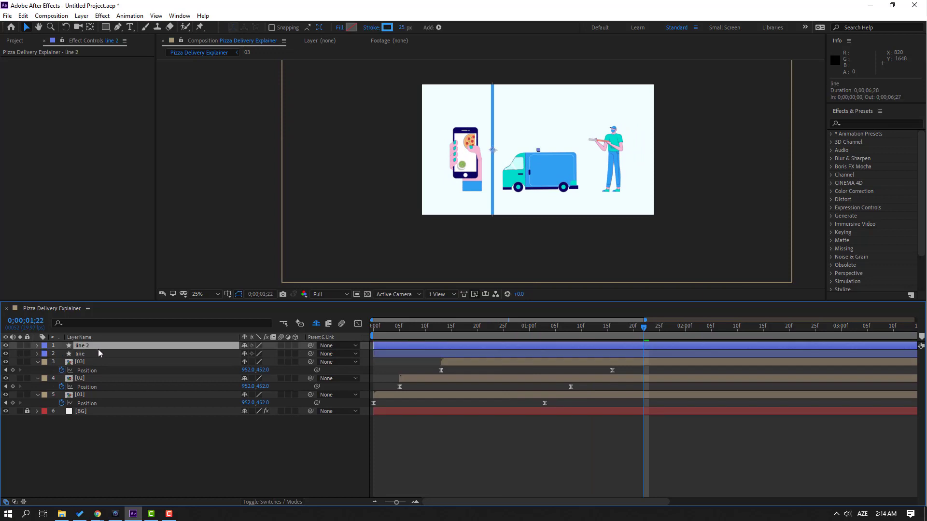
{"action": "key", "text": "shift+Right"}
{"action": "key", "text": "shift+Right"}
{"action": "key", "text": "shift+Right"}
{"action": "key", "text": "shift+Right"}
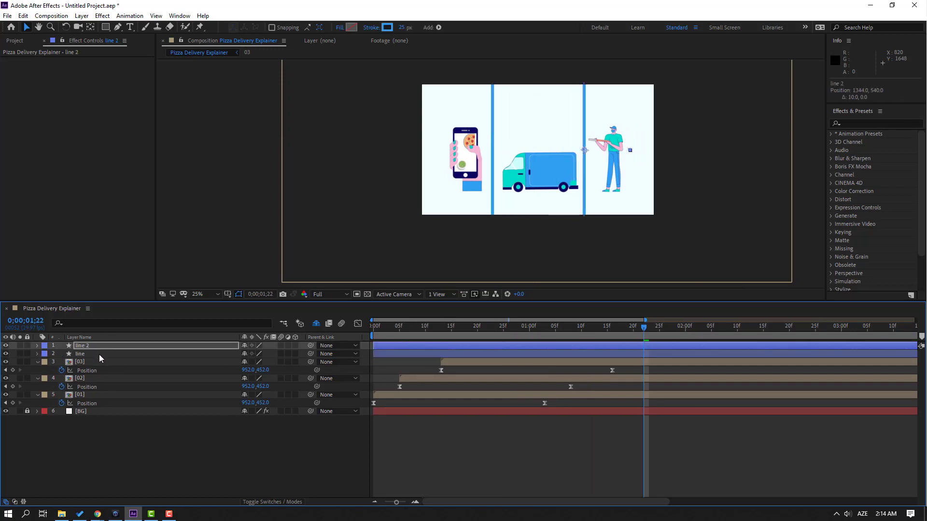
{"action": "left_click", "coordinate": [394, 377]}
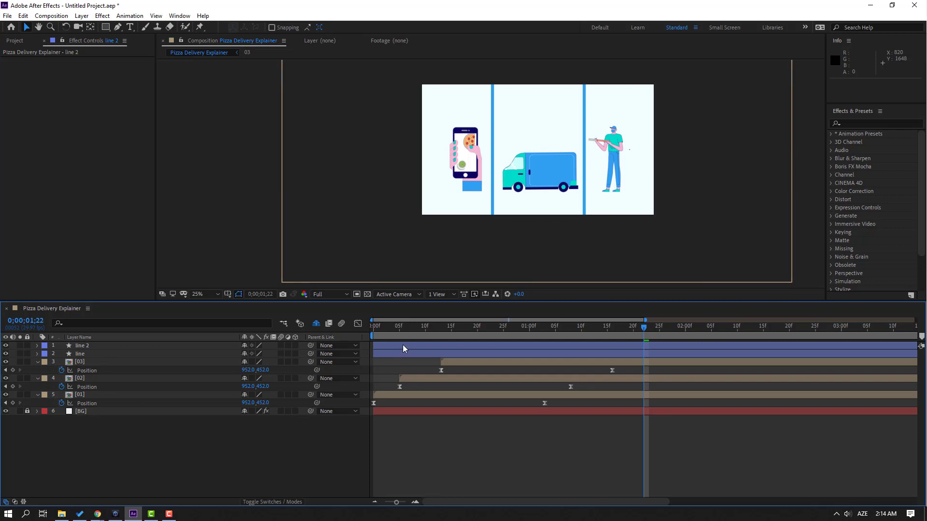
Delay the duplicated line layer to start at frame 13, level with the 03 layer's start, and preview the whole composition.
{"action": "left_click_drag", "start_coordinate": [403, 348], "coordinate": [470, 348]}
{"action": "key", "text": "space"}
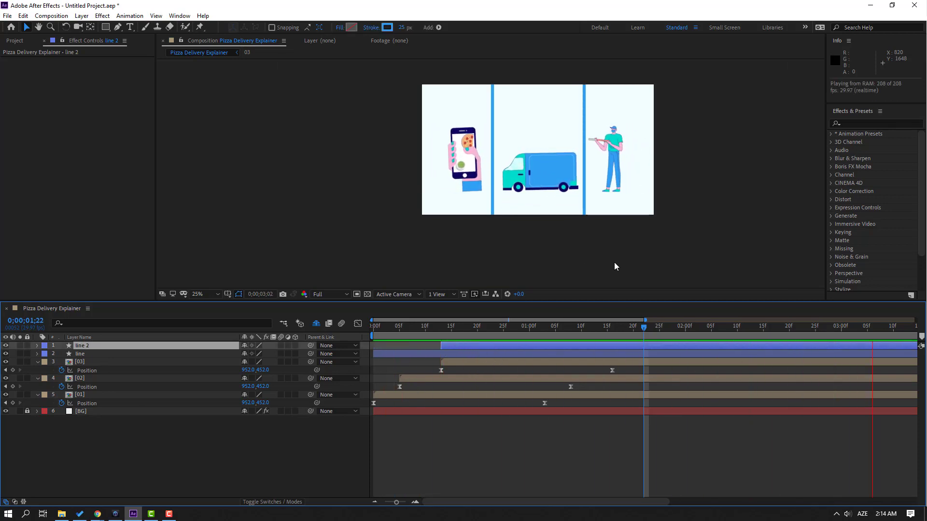
{"action": "key", "text": "minus"}
{"action": "scroll", "coordinate": [514, 250], "scroll_direction": "up", "scroll_amount": 1}
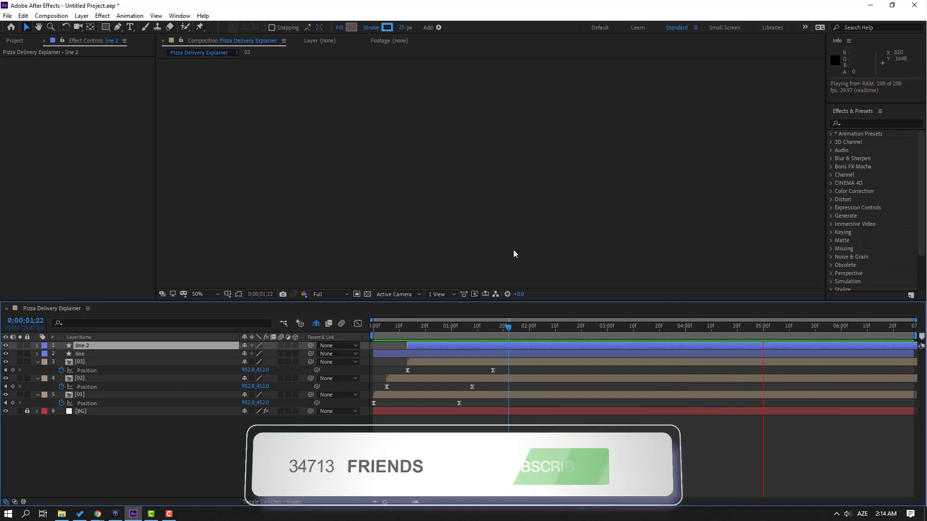